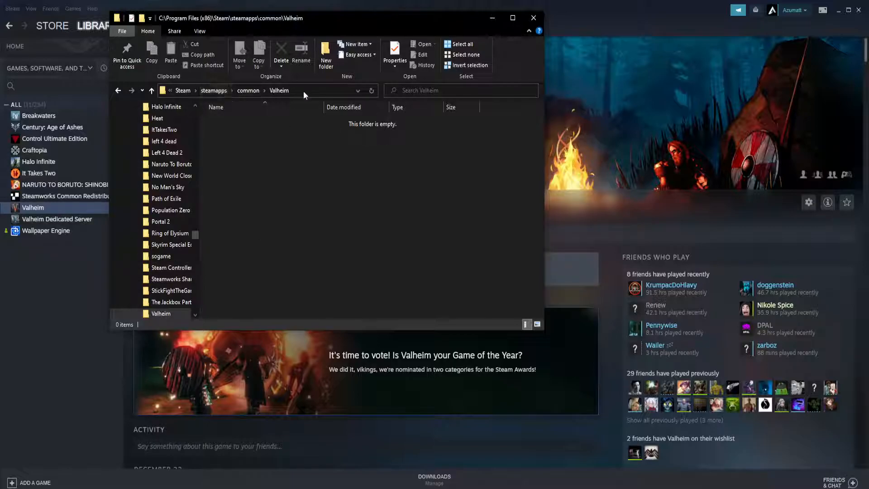
Step: Switch to Steam and verify the integrity of Valheim's game files, closing the validation window
left_click(64, 293)
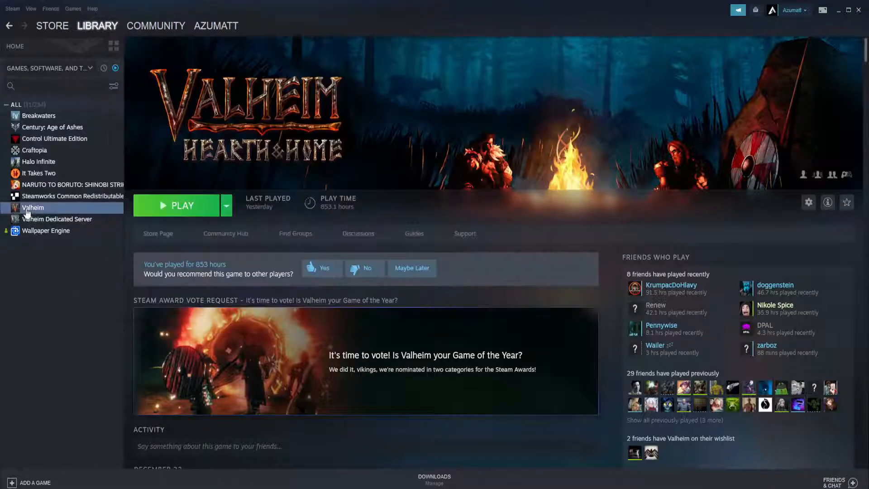
right_click(34, 207)
mouse_move(77, 252)
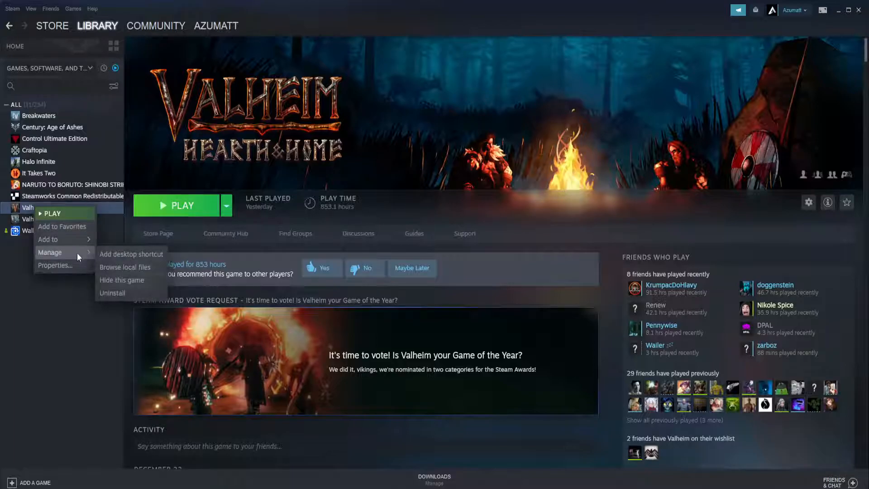
left_click(63, 267)
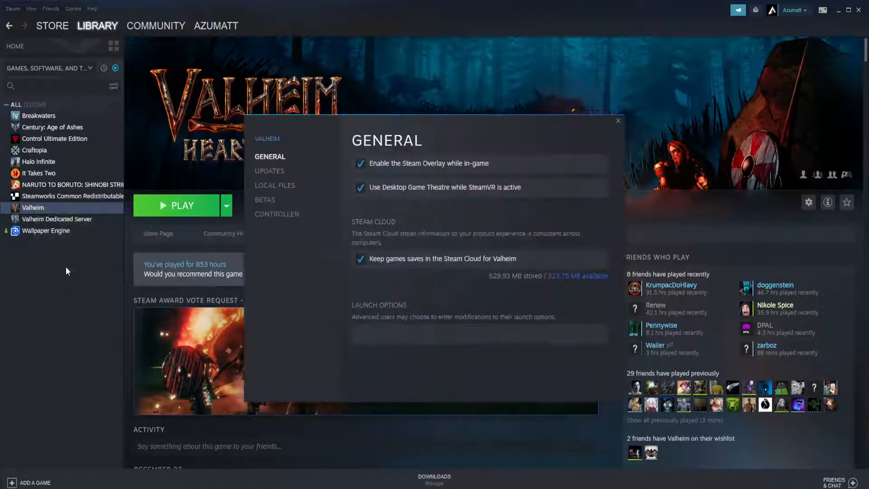
left_click(262, 185)
left_click(462, 226)
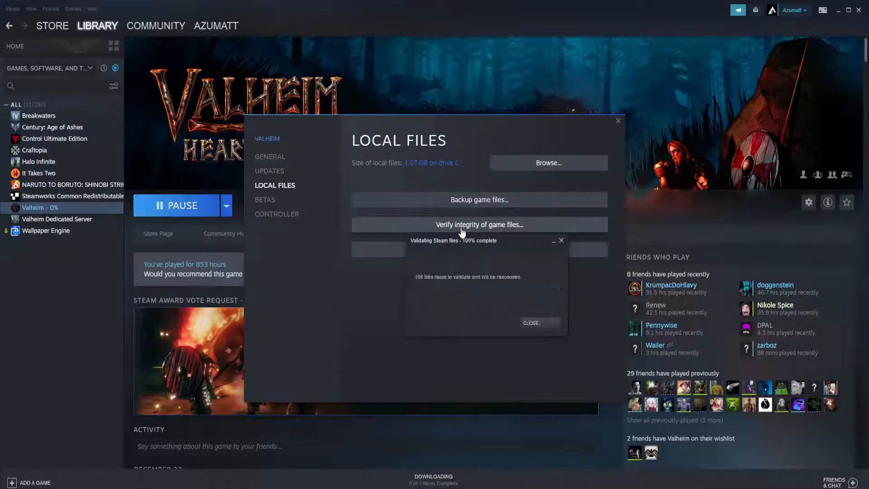
left_click(535, 322)
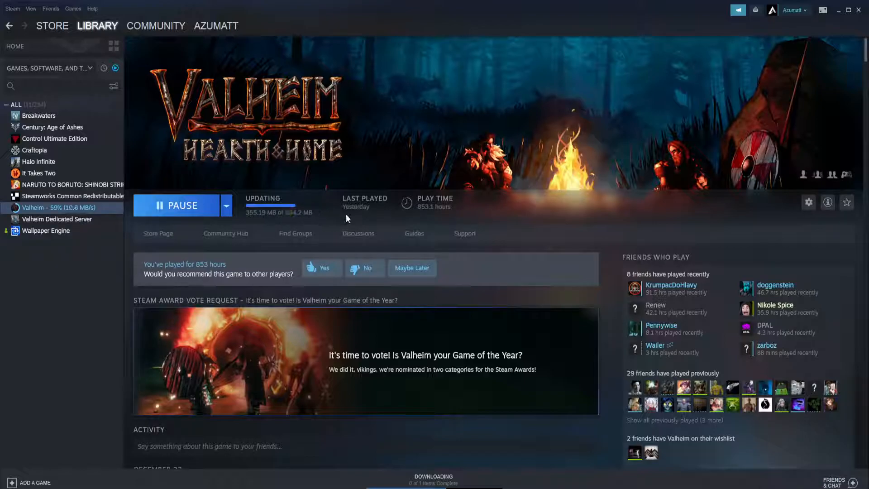
Step: Clear Valheim from Steam's completed downloads, return to the library, and refresh the Valheim folder in File Explorer
left_click(434, 480)
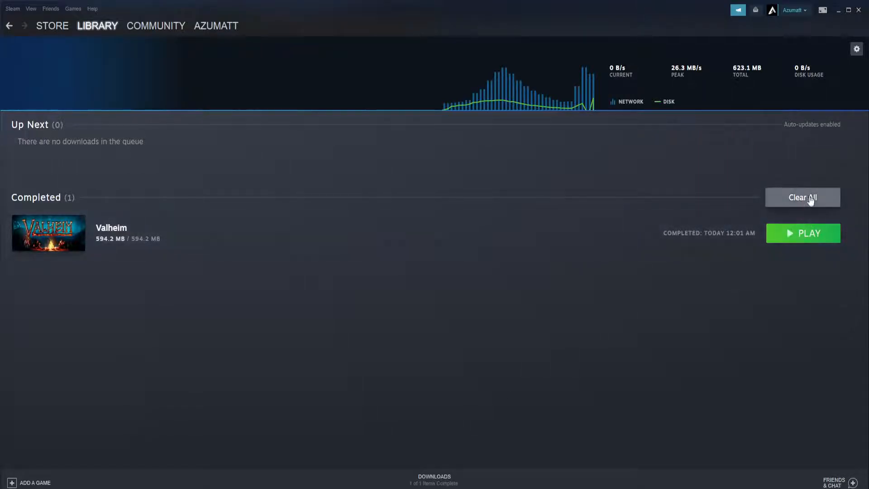
left_click(854, 236)
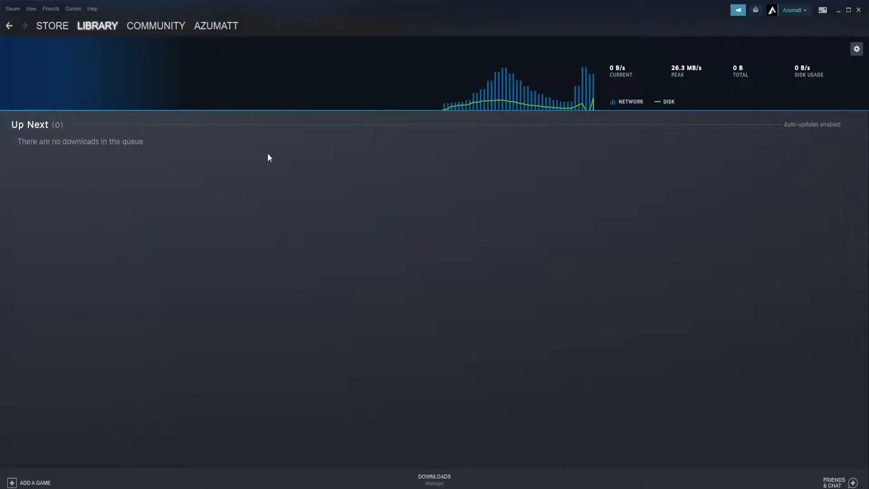
left_click(97, 26)
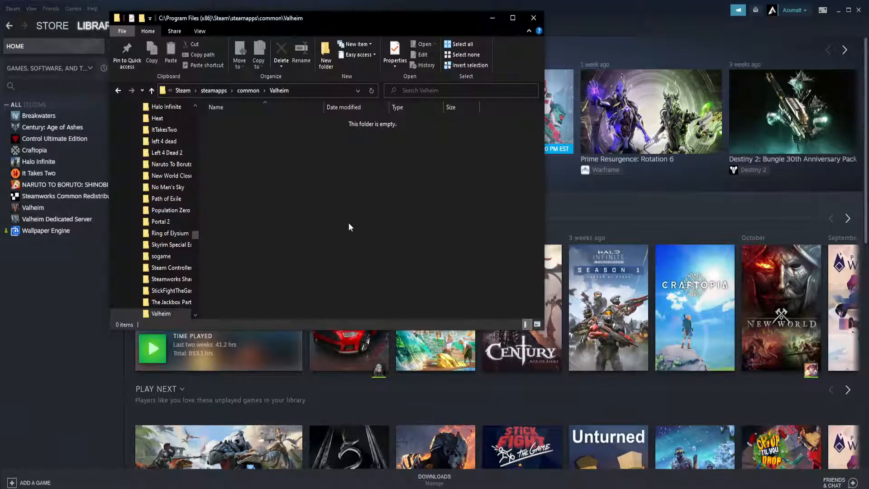
left_click(372, 91)
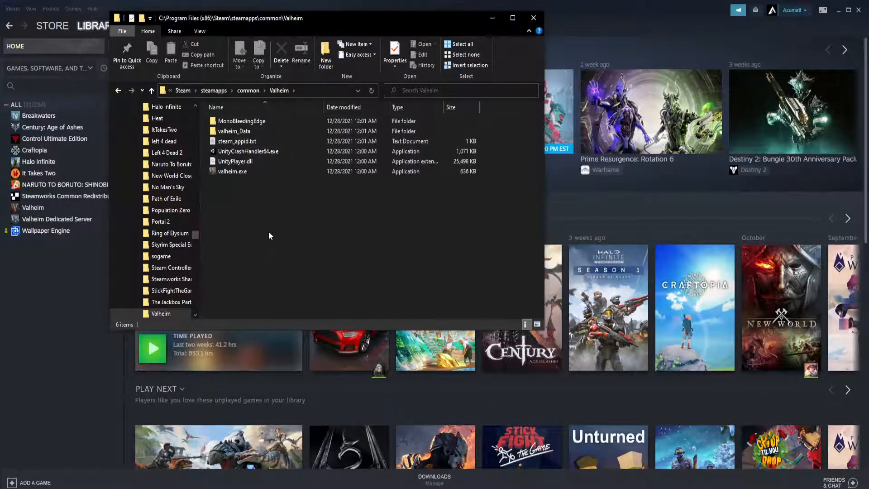
Step: Switch to the browser, review the programs needed in the Valheim Unity Project Guide, and open the BepInExPack Valheim link
key("alt+Tab")
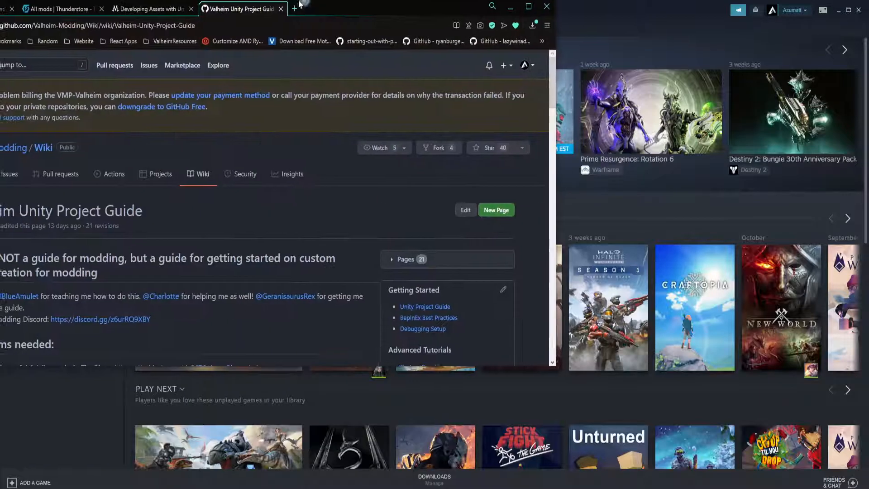
scroll(176, 271, "down", 2)
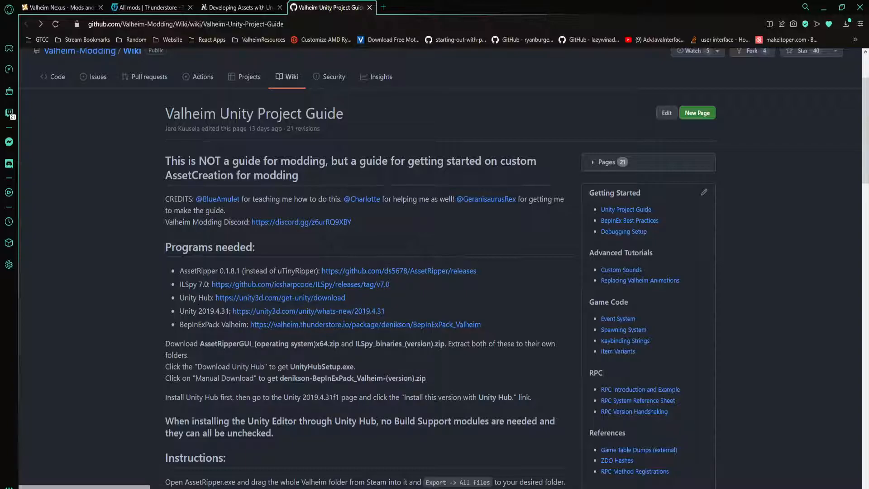
left_click_drag(179, 325, 248, 325)
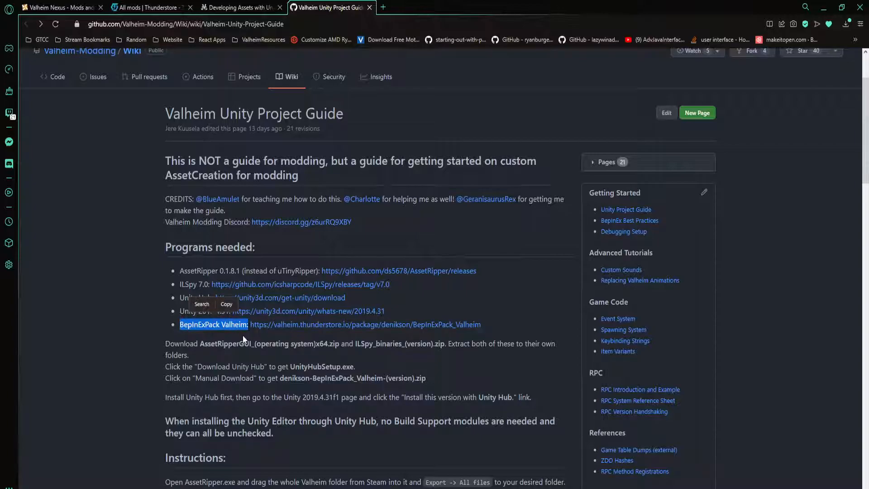
left_click(243, 335)
left_click(336, 325)
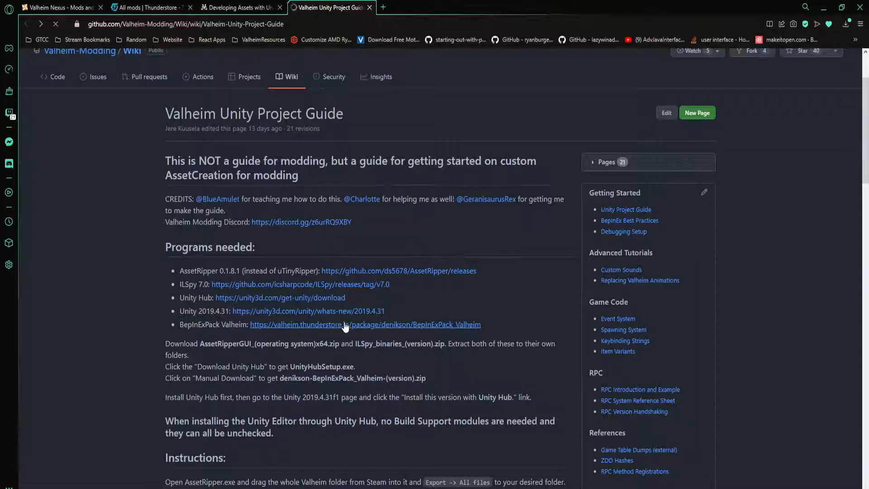
scroll(417, 238, "down", 2)
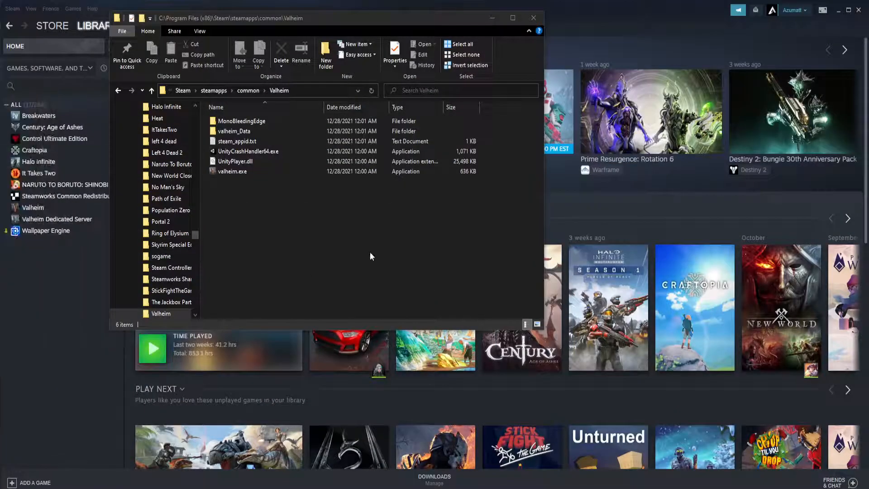
Step: Dock the Valheim folder window in a corner of the display, then find and launch AssetRipper.exe
left_click_drag(357, 22, 0, 1)
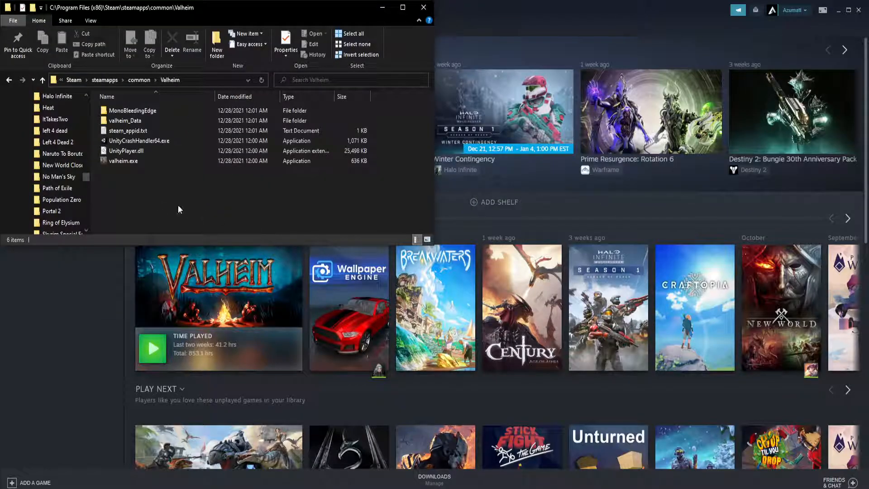
key("super")
type("ass")
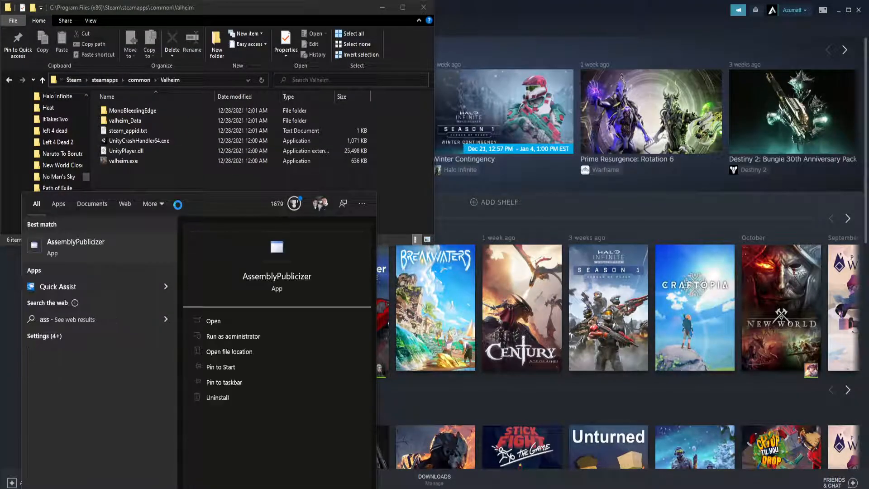
type("et")
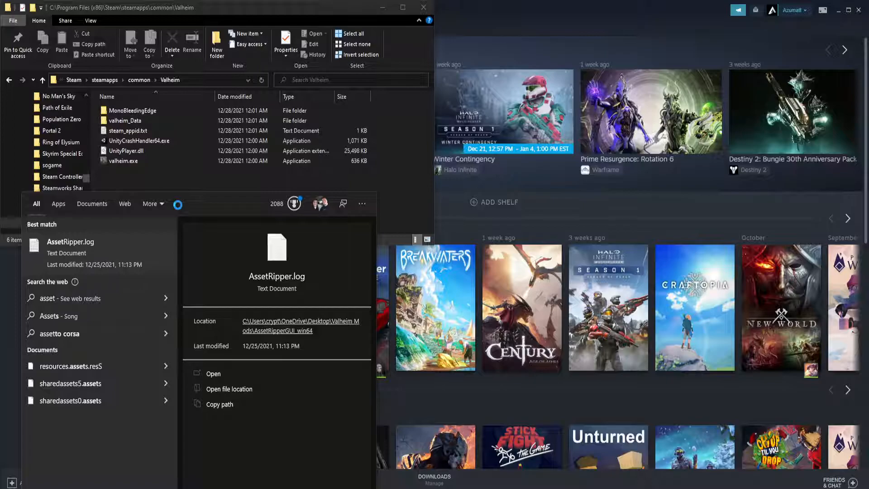
type("ripper")
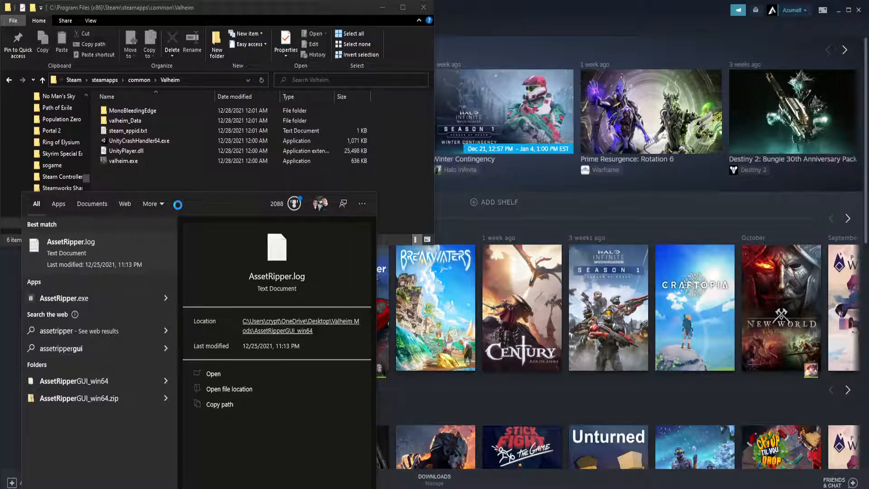
key("Down")
key("Return")
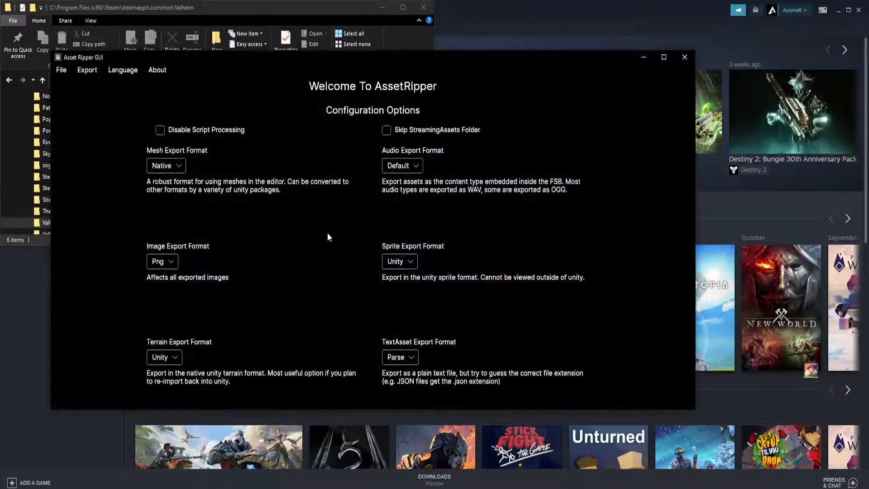
Step: Examine the 0.1.8.1 assets on AssetRipper's GitHub releases page for AssetRipperGUI_win64.zip, and close the page
left_click_drag(569, 59, 643, 49)
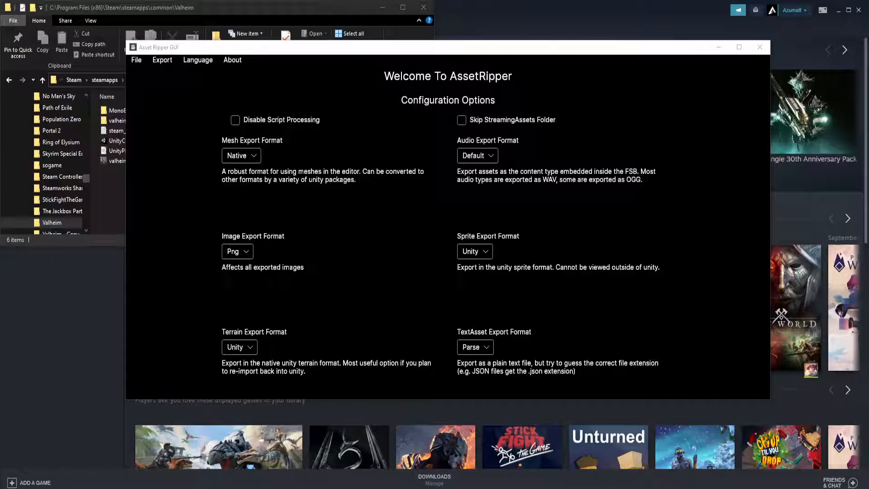
left_click_drag(372, 0, 371, 73)
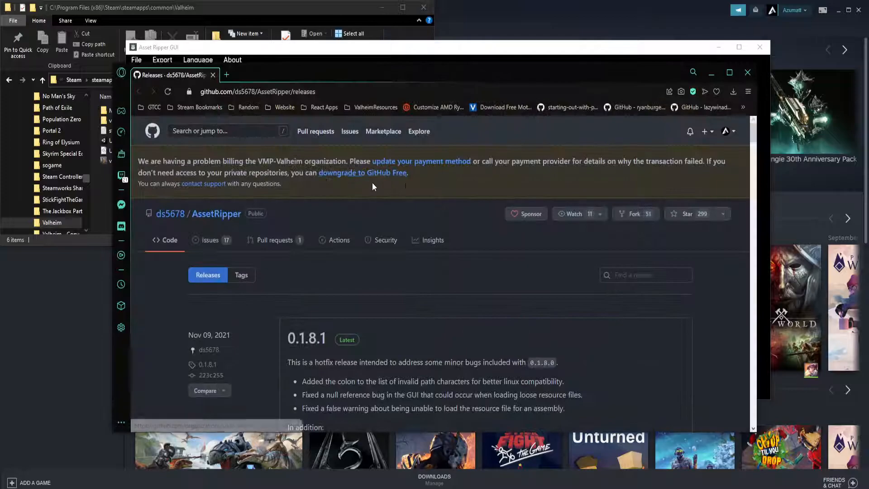
left_click(725, 73)
scroll(415, 286, "down", 3)
scroll(331, 276, "up", 3)
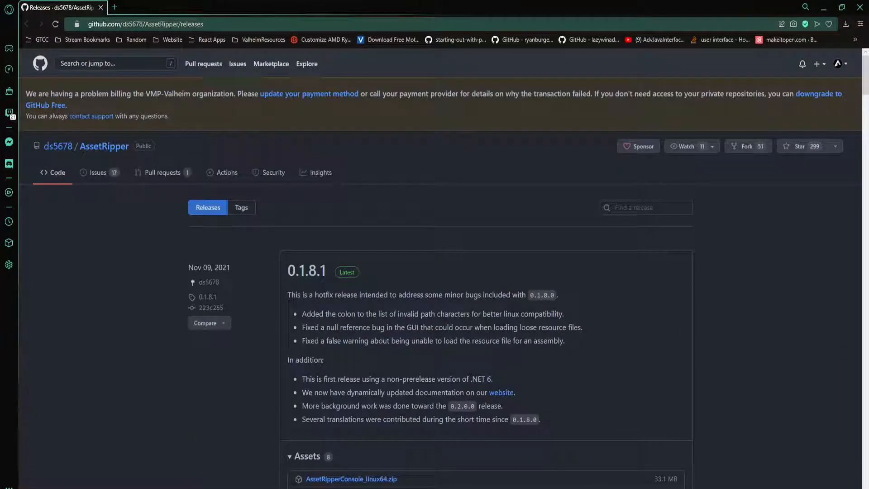
scroll(251, 299, "down", 4)
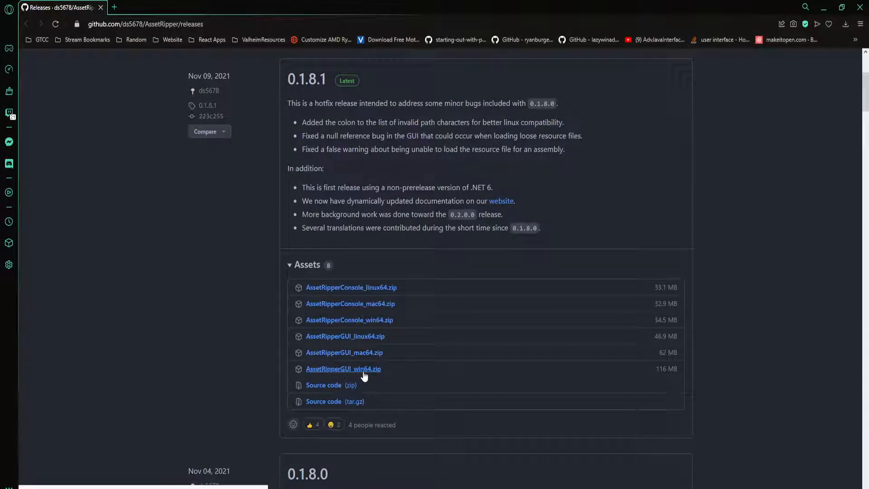
left_click(100, 7)
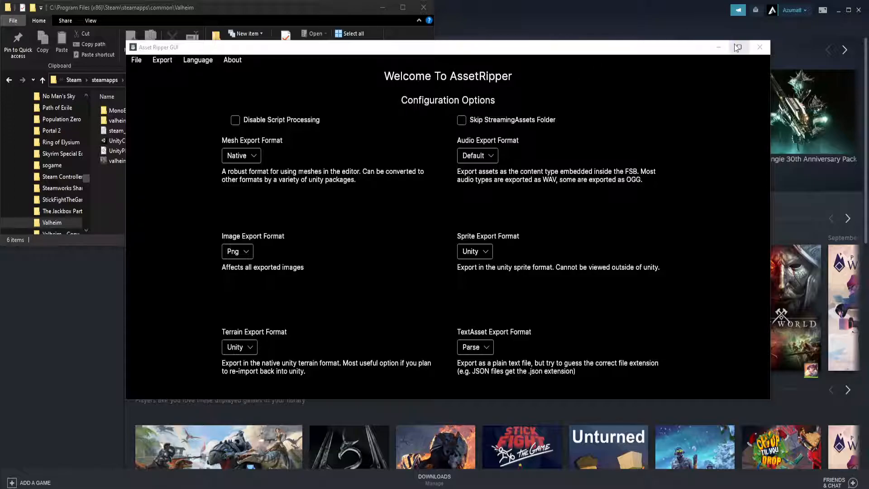
Step: Dock the AssetRipper window beside the Valheim folder window
left_click_drag(518, 50, 868, 1)
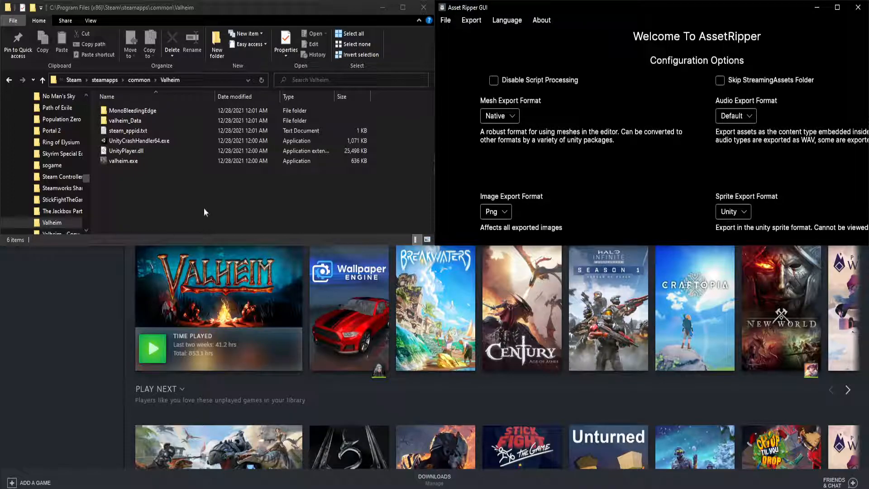
left_click(221, 210)
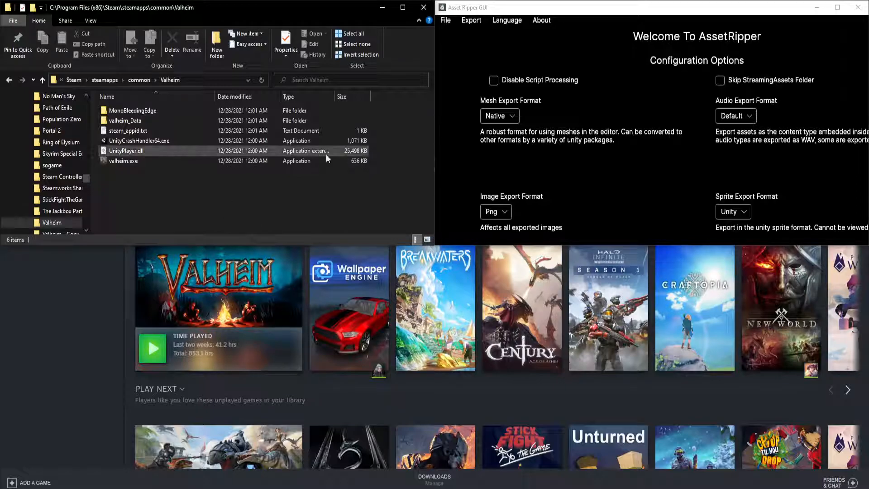
left_click_drag(147, 191, 132, 94)
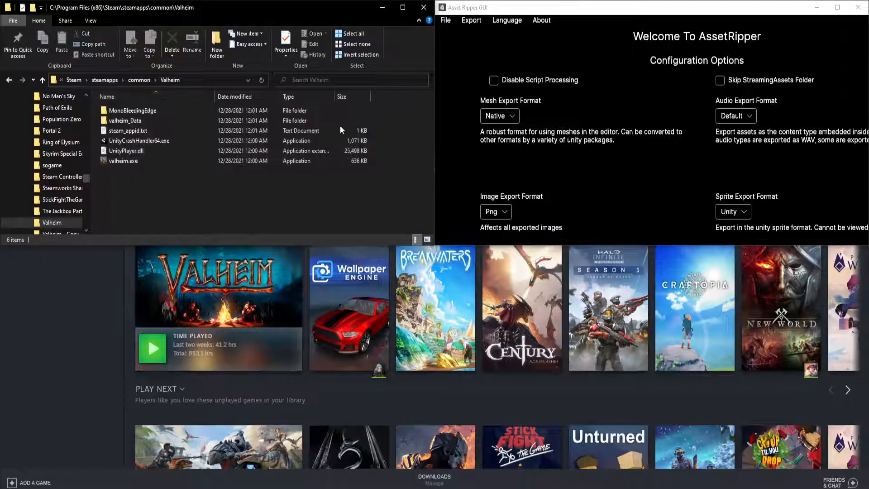
Step: Load the game folder C:\Program Files (x86)\Steam\steamapps\common\Valheim into AssetRipper, copying its path from File Explorer
left_click(450, 23)
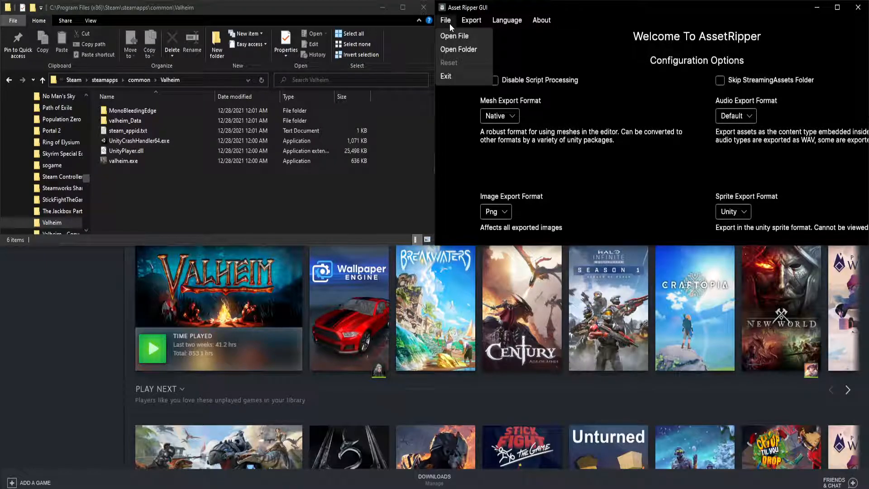
left_click(463, 53)
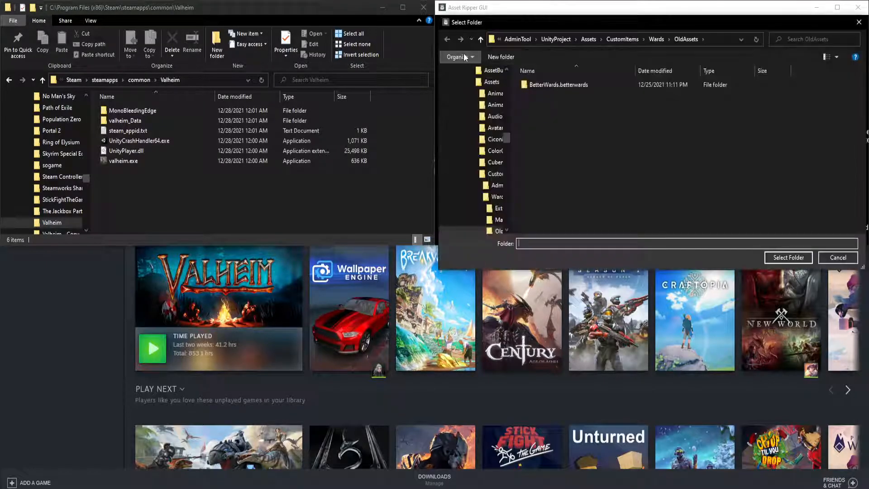
left_click(198, 79)
key("ctrl+c")
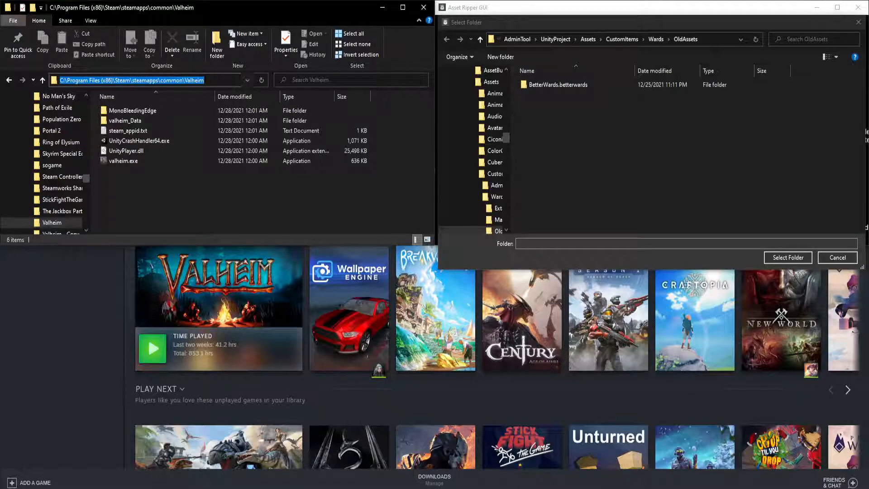
left_click(218, 192)
left_click(698, 42)
key("ctrl+v")
key("Return")
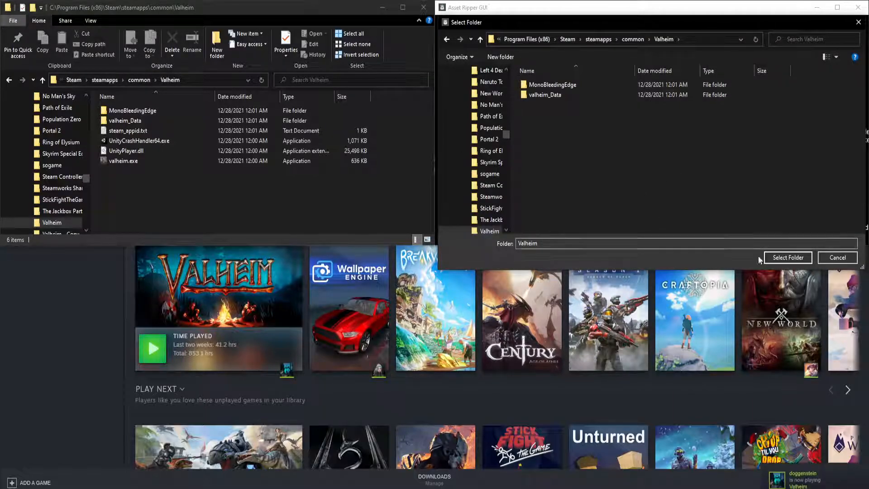
left_click(794, 259)
mouse_move(620, 277)
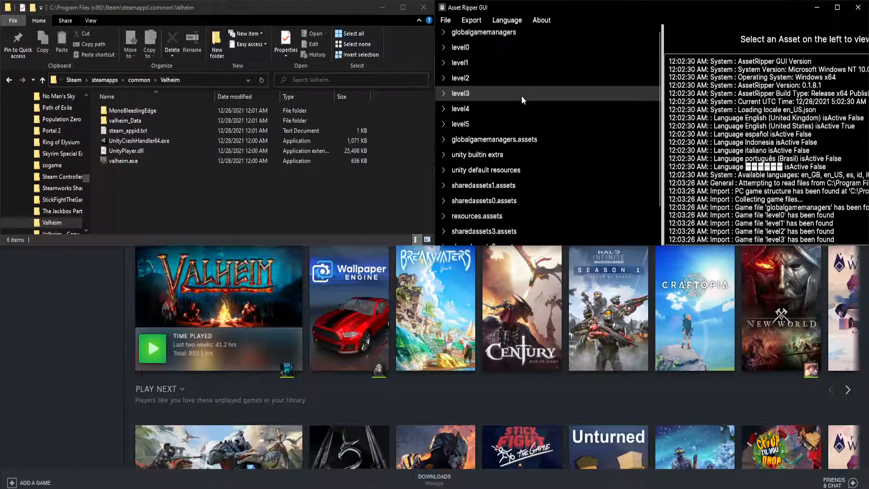
Step: Open the D:\ValheimModding folder in File Explorer
left_click(87, 177)
left_click_drag(86, 176, 88, 100)
scroll(38, 173, "down", 2)
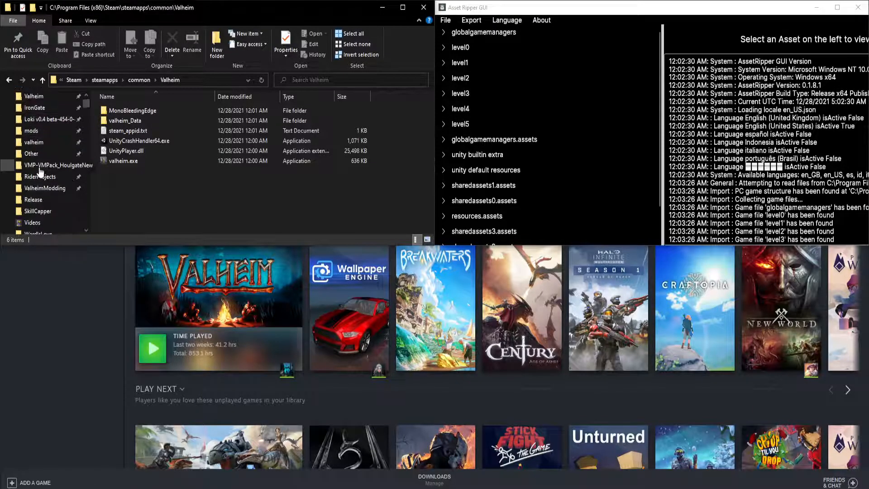
left_click(45, 188)
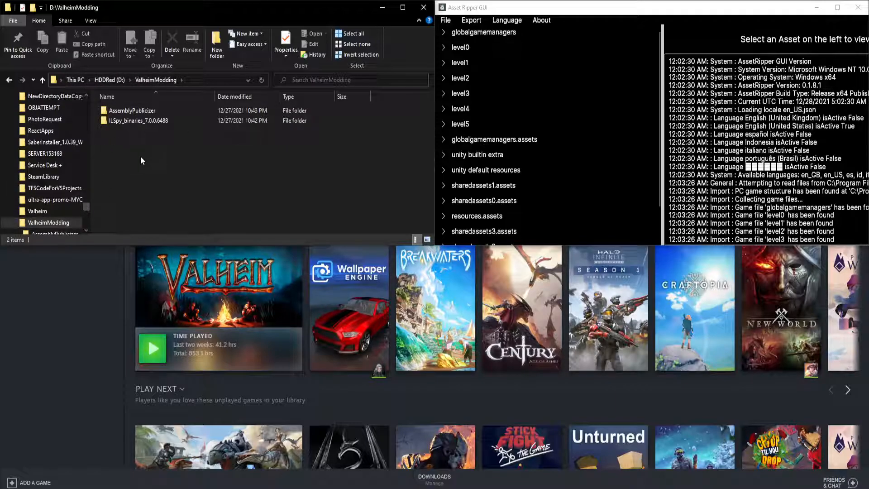
Step: Export all loaded Valheim files from AssetRipper into D:\ValheimModding and dismiss the completion message
left_click(471, 20)
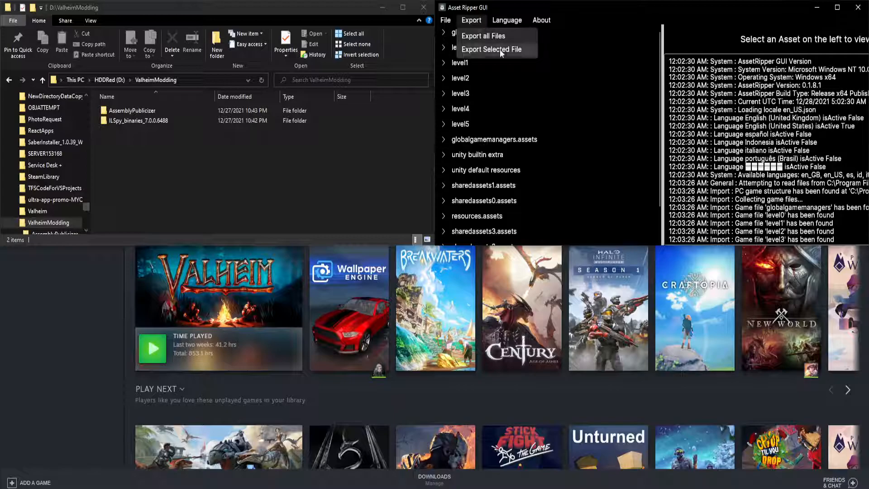
left_click(495, 34)
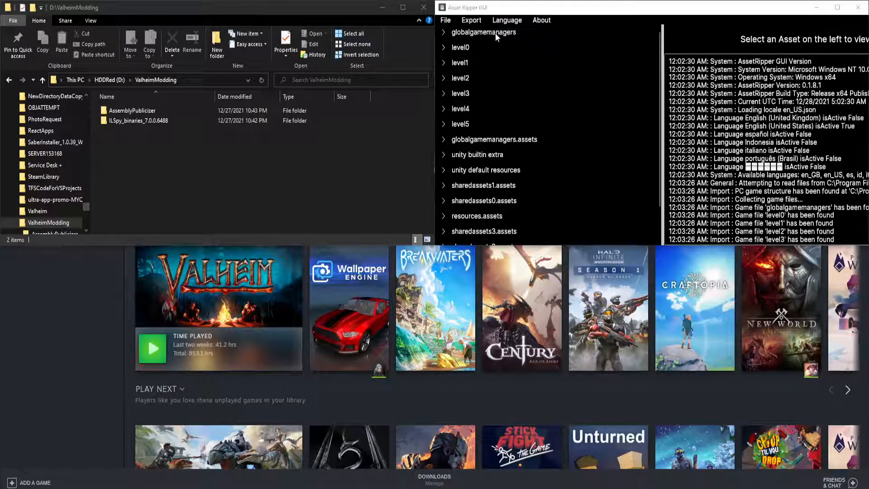
left_click(202, 82)
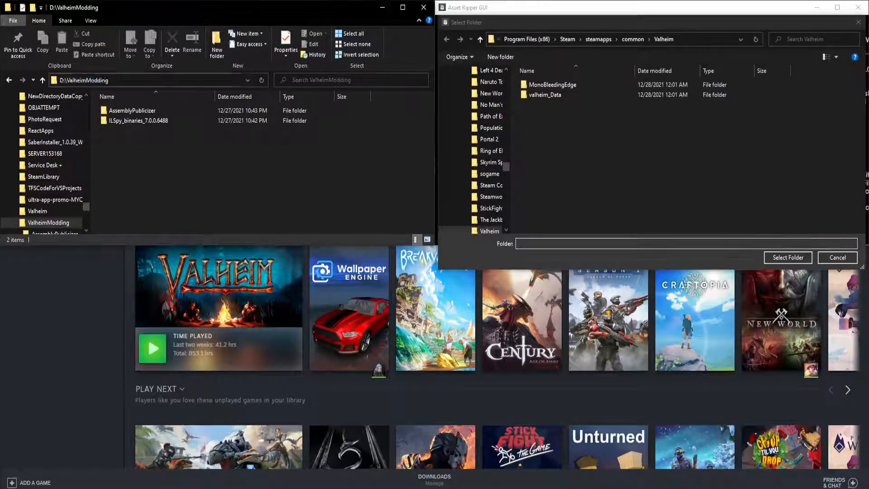
left_click(663, 40)
type("D:\\ValheimModding")
key("Return")
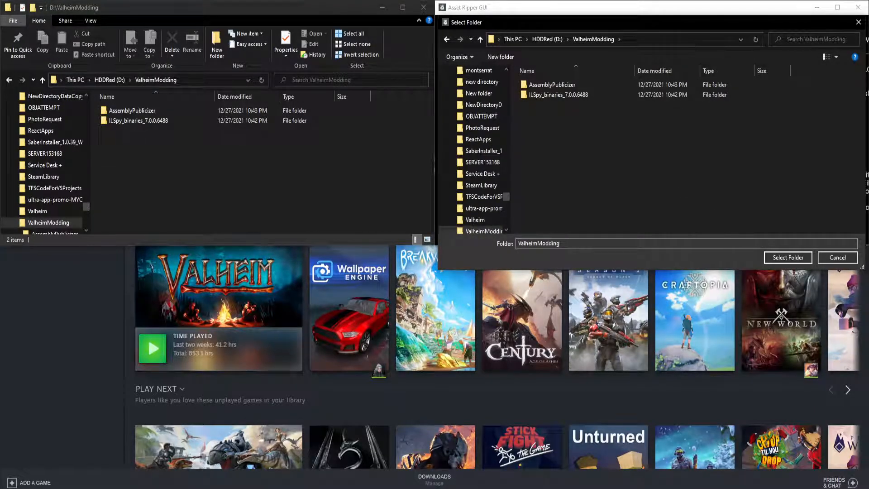
left_click(789, 257)
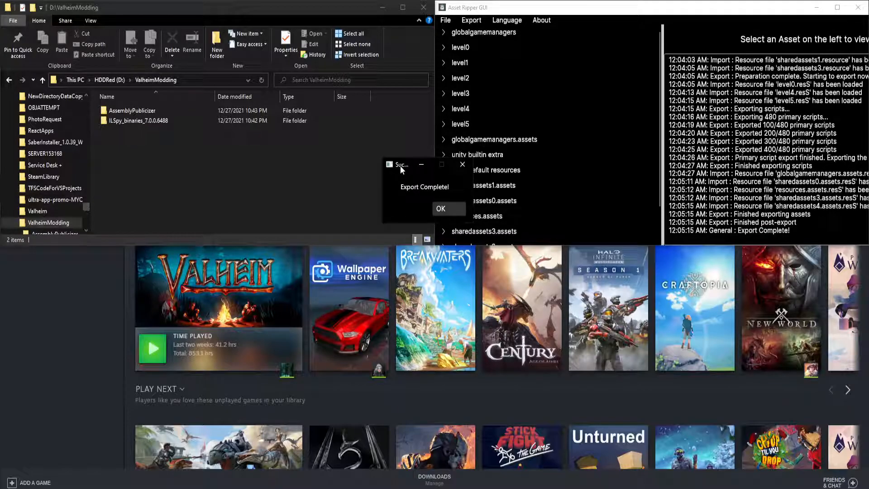
left_click(445, 210)
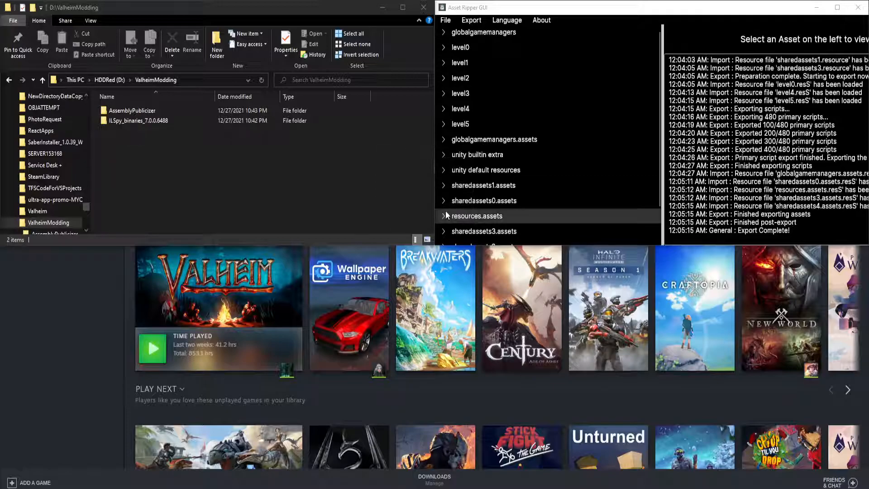
Step: Refresh the ValheimModding folder and examine the contents of the exported valheim folder, including UnknownAssets
left_click(264, 80)
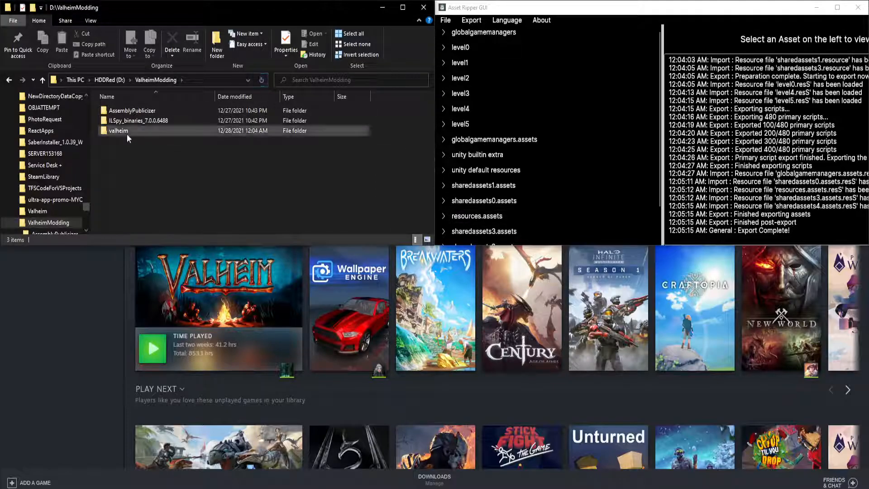
left_click(176, 134)
double_click(175, 134)
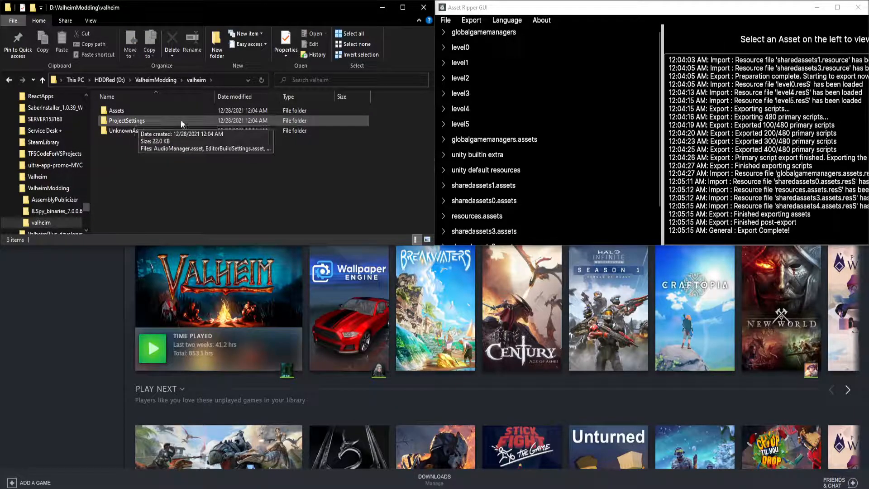
double_click(126, 132)
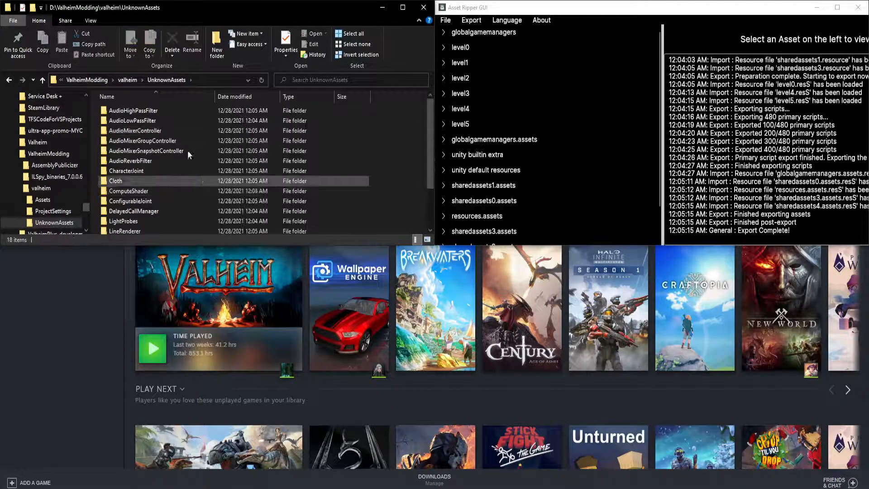
left_click(160, 171)
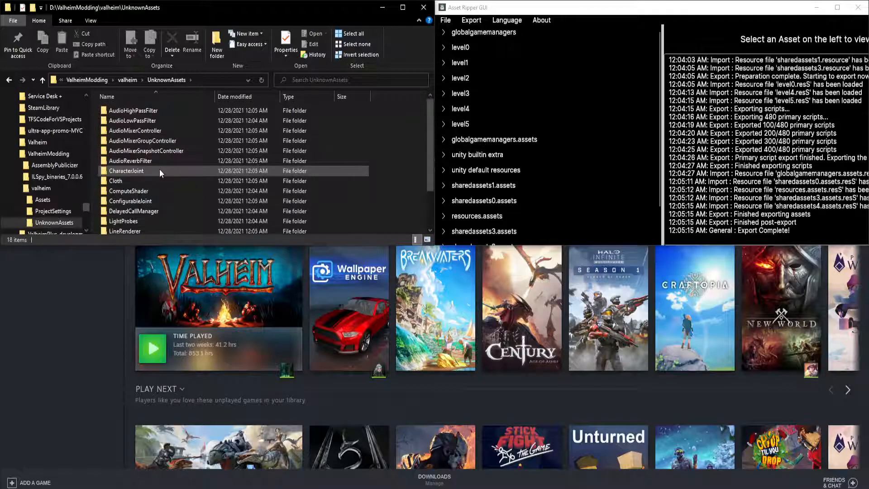
left_click(129, 80)
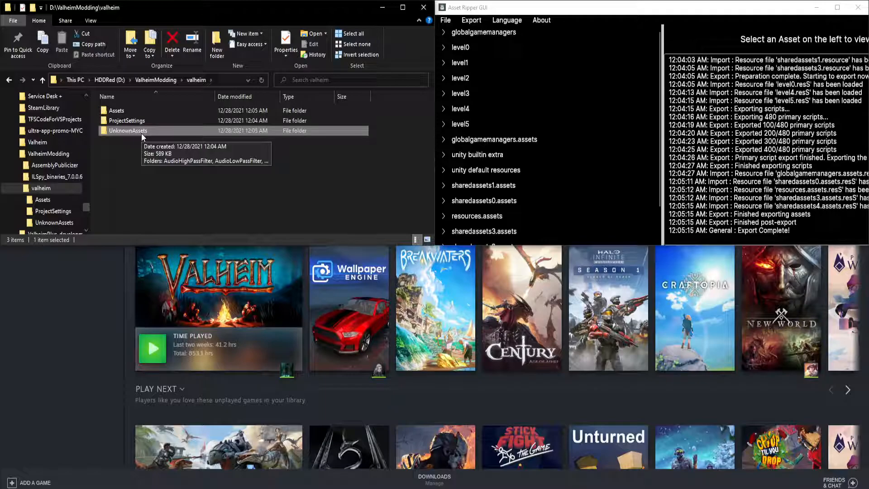
left_click(161, 81)
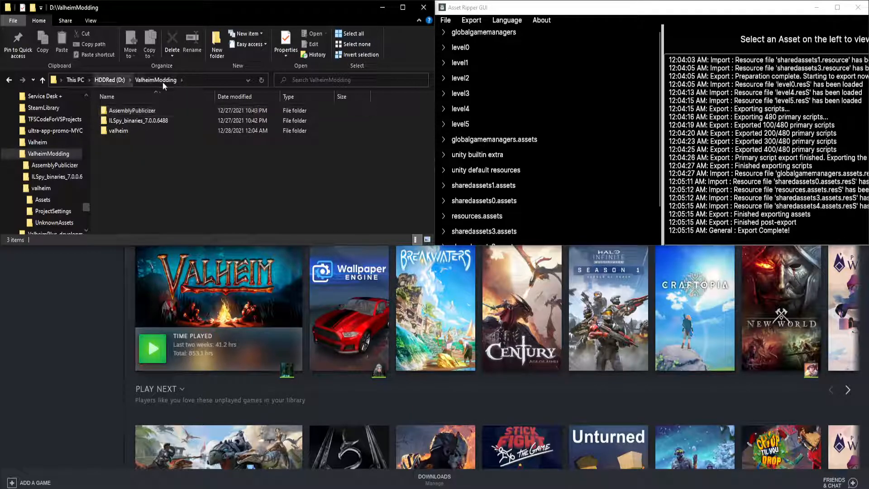
left_click(125, 131)
double_click(125, 130)
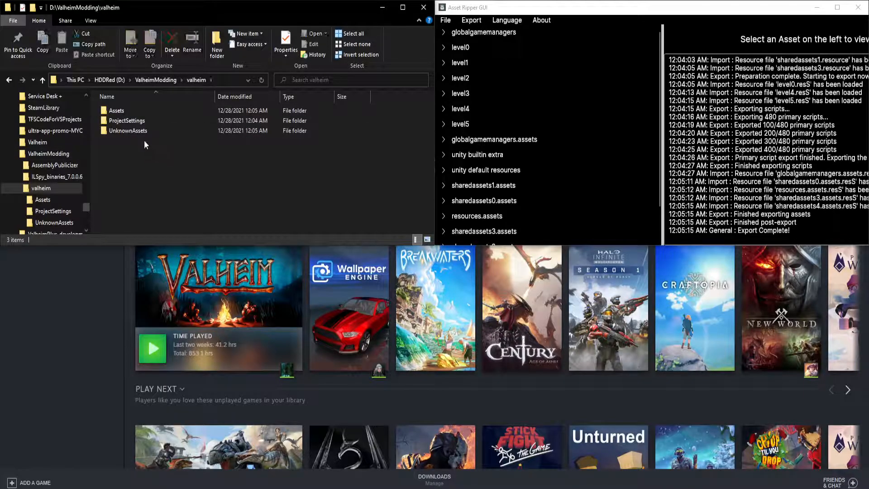
Step: Return to the ValheimModding folder and rename the exported valheim folder to HHAzuvalheim
left_click(156, 80)
left_click(118, 133)
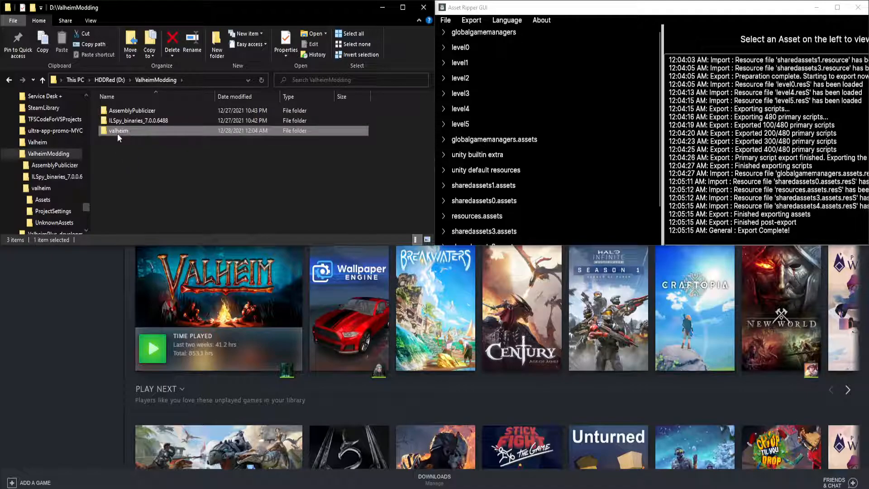
left_click(117, 134)
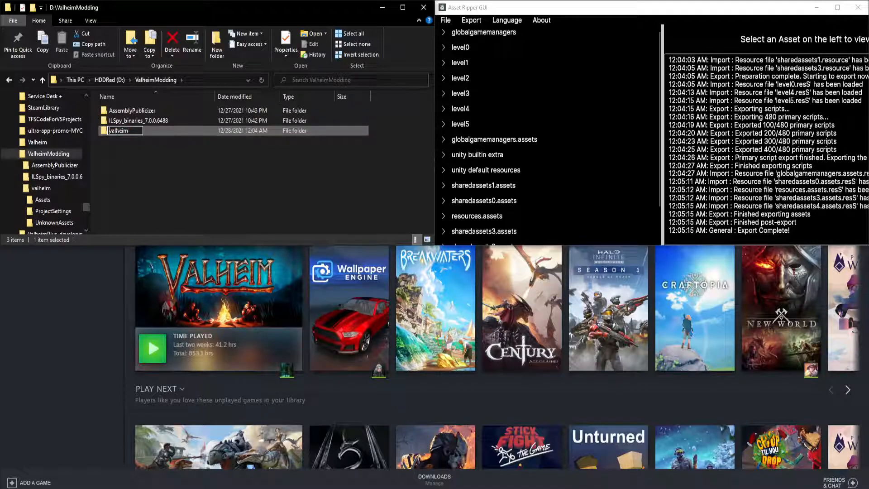
type("HHAzu")
key("Return")
left_click(173, 154)
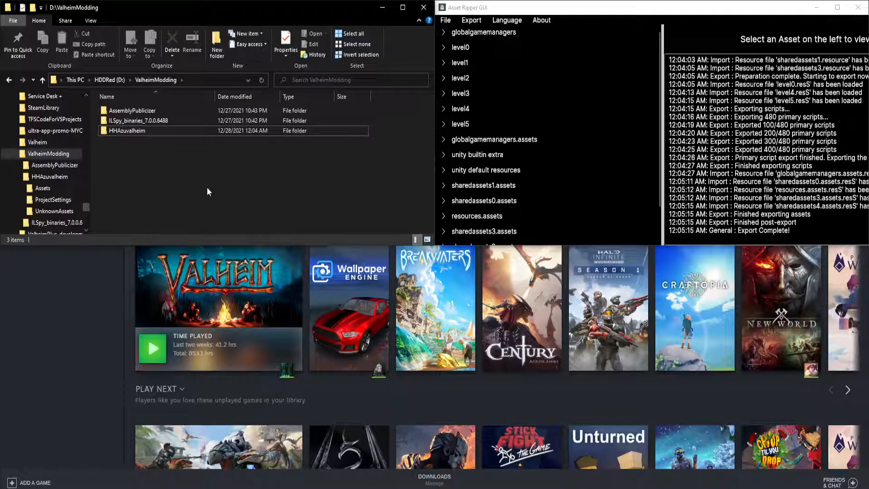
Step: Launch ILSpy, restore its window over the folder and AssetRipper windows, and select the mscorlib assembly
key("super")
type("ilspy")
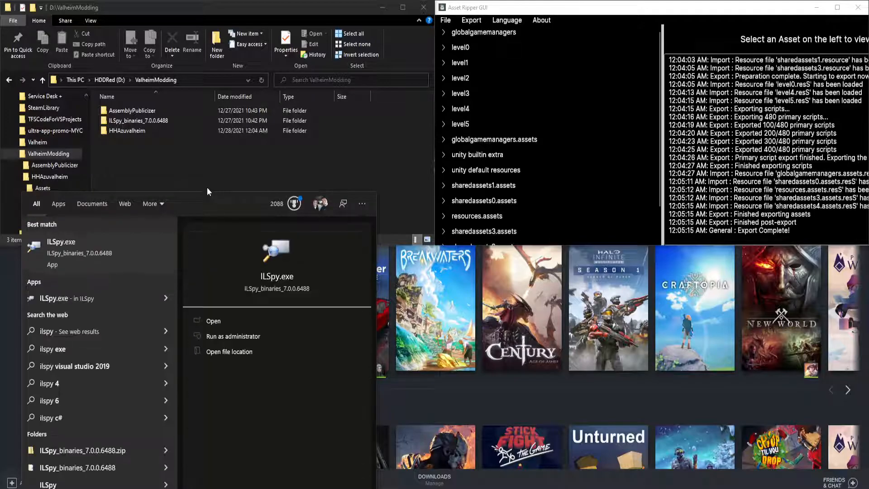
key("Return")
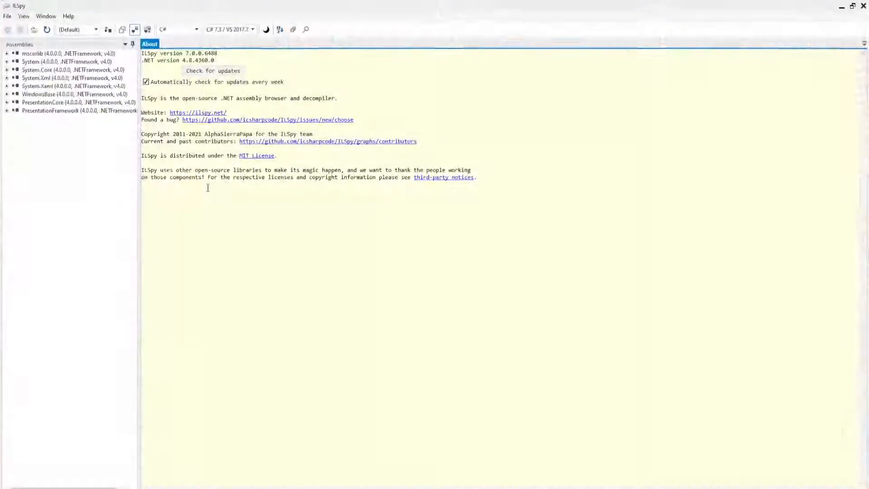
left_click_drag(347, 8, 552, 64)
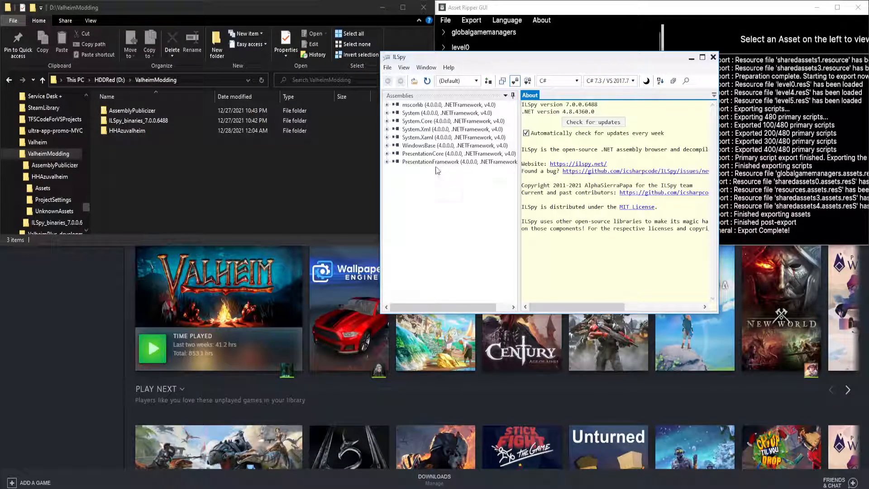
left_click(423, 178)
left_click(431, 106)
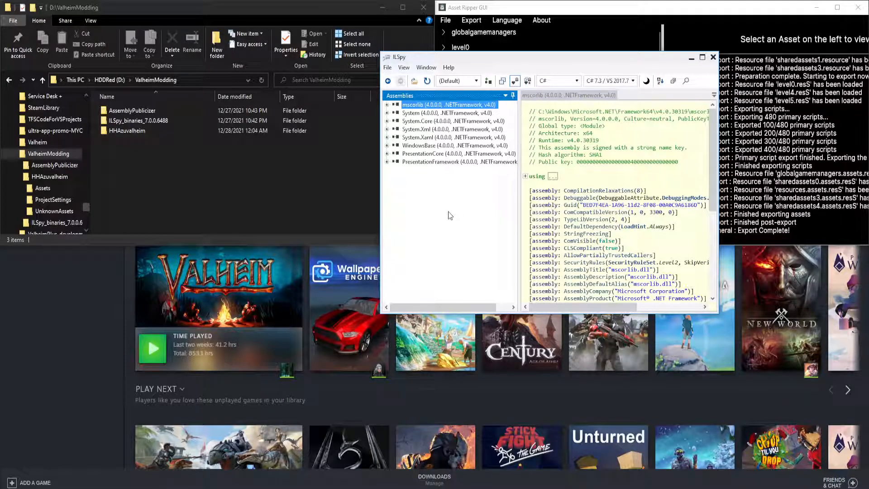
Step: Switch to the Steam library and open Valheim's local files
left_click(81, 324)
right_click(37, 207)
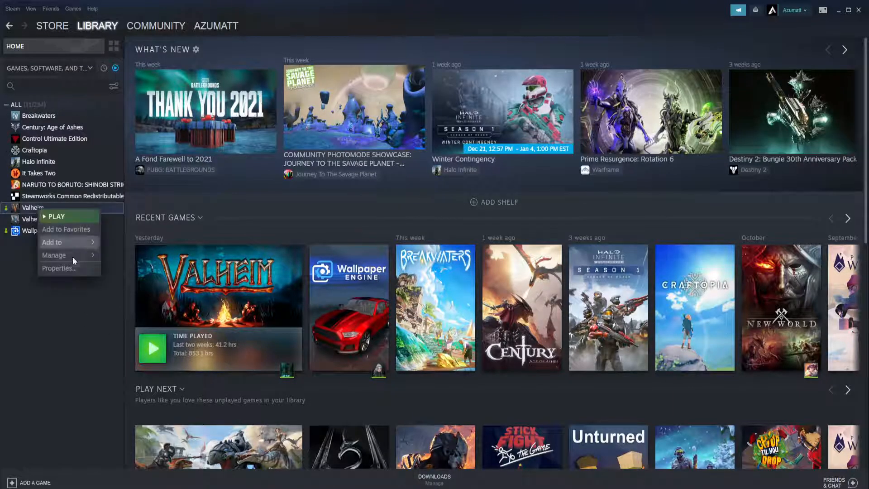
mouse_move(74, 254)
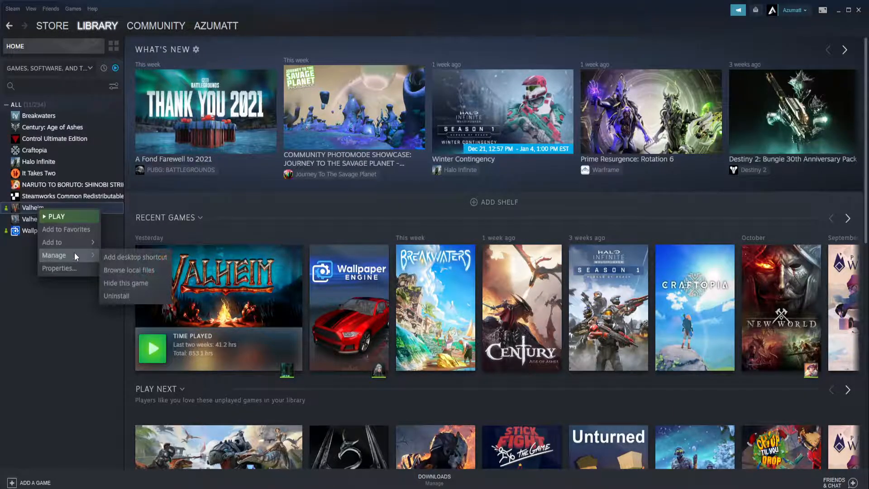
left_click(130, 273)
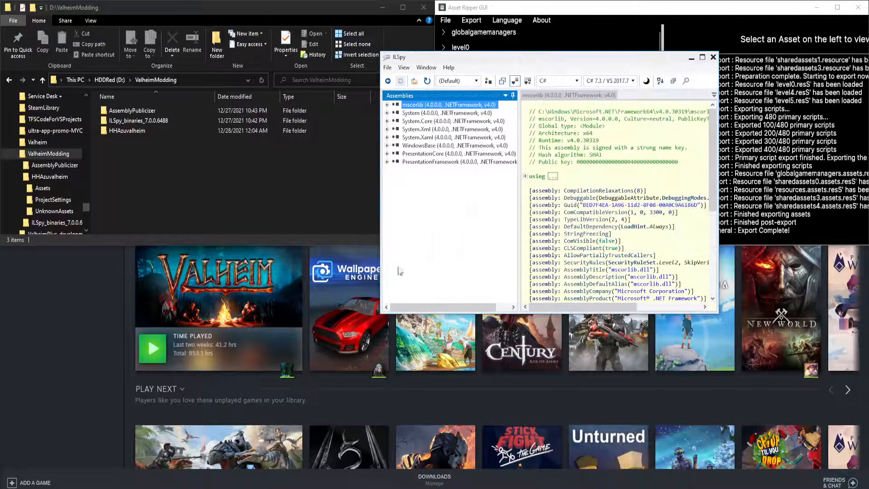
Step: Remove all default assemblies, mscorlib through PresentationFramework, from ILSpy's assembly list
left_click(249, 185)
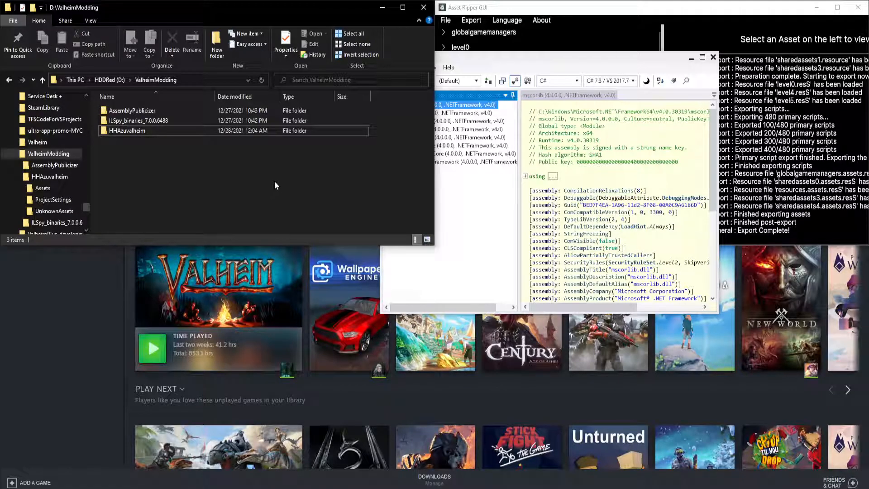
left_click(471, 226)
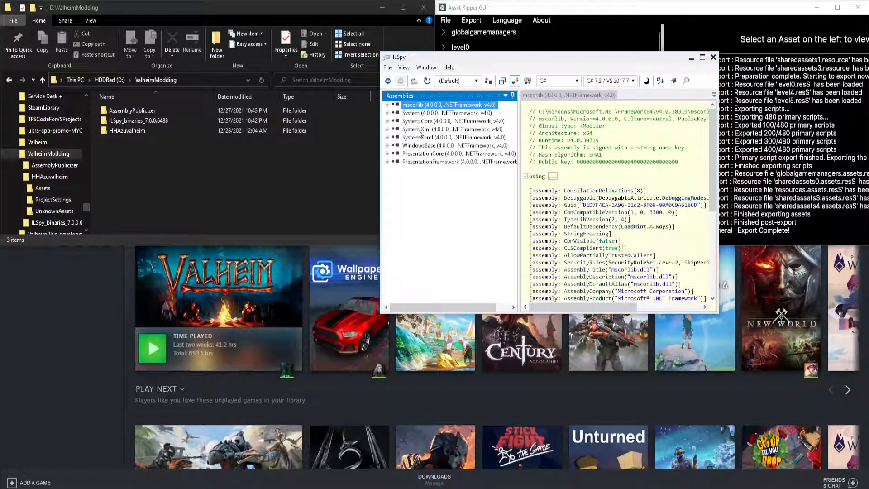
left_click(425, 162)
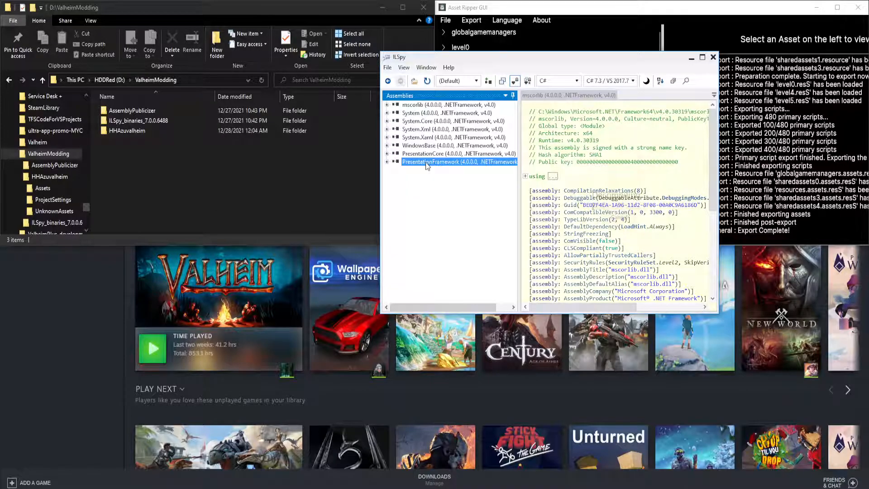
left_click(416, 105, "shift")
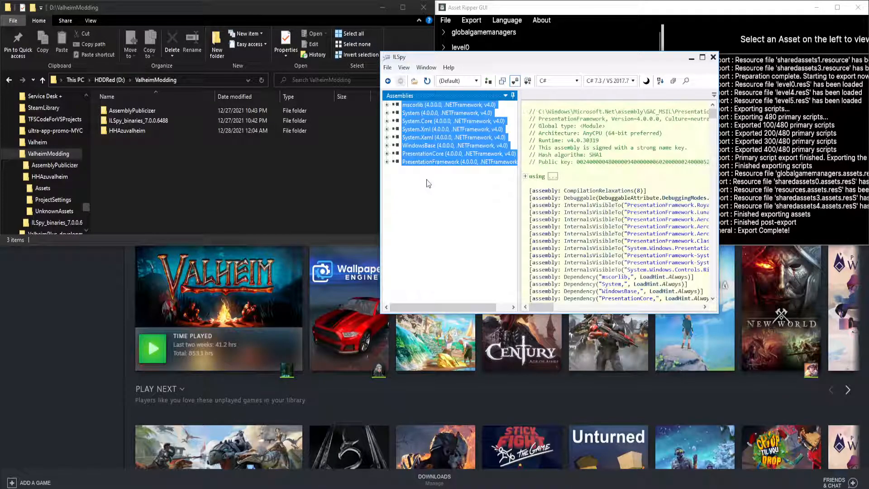
right_click(419, 104)
left_click(433, 109)
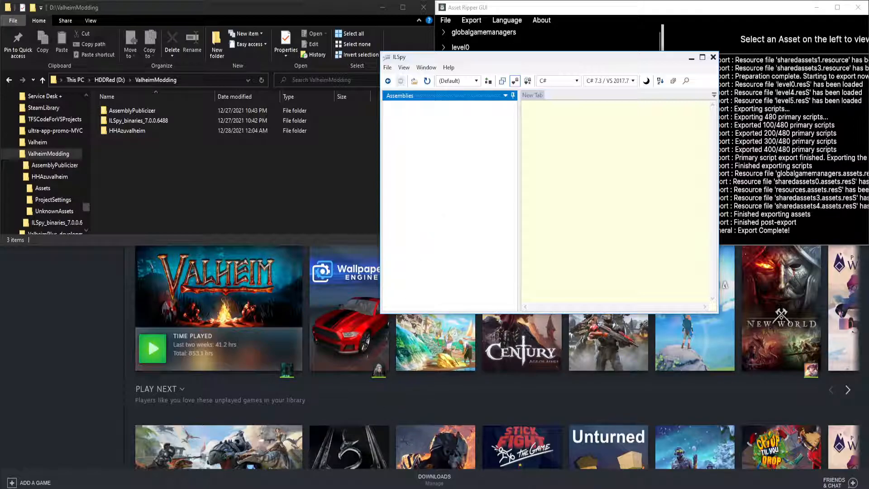
Step: Bring up the BepInExPack Valheim page on Thunderstore in a maximized browser window and download the package manually
mouse_move(302, 488)
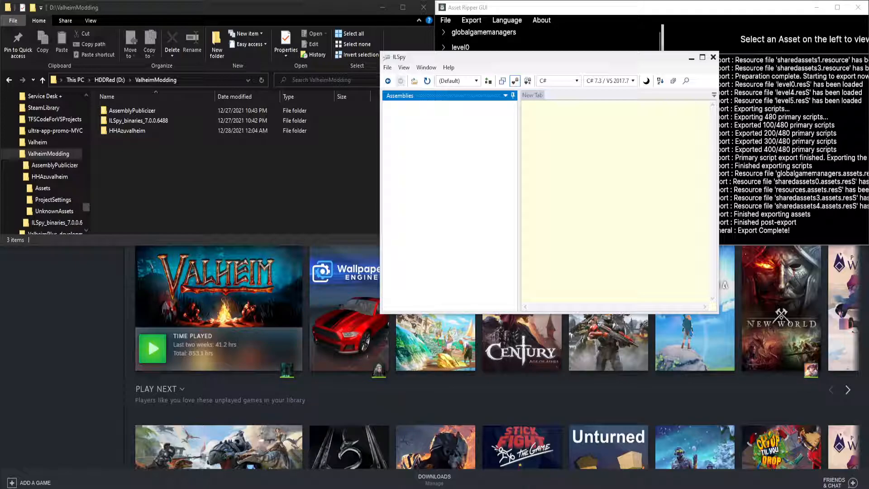
left_click_drag(0, 162, 430, 1)
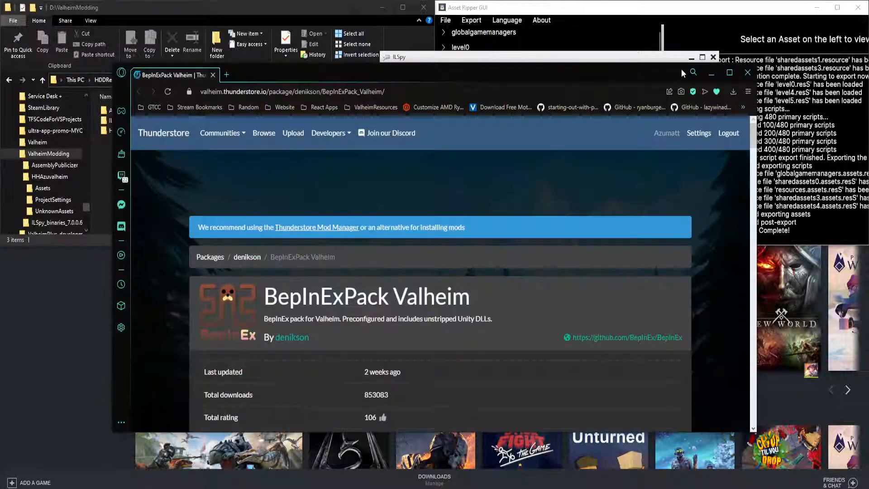
left_click(729, 73)
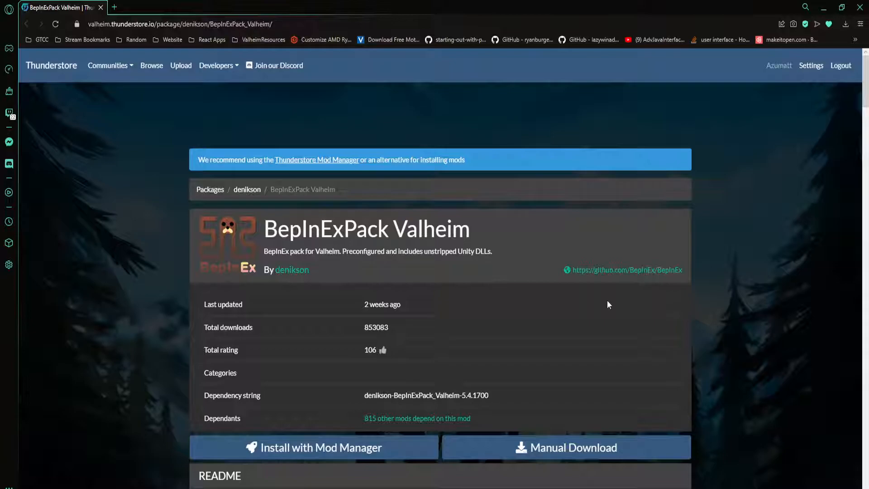
left_click(566, 448)
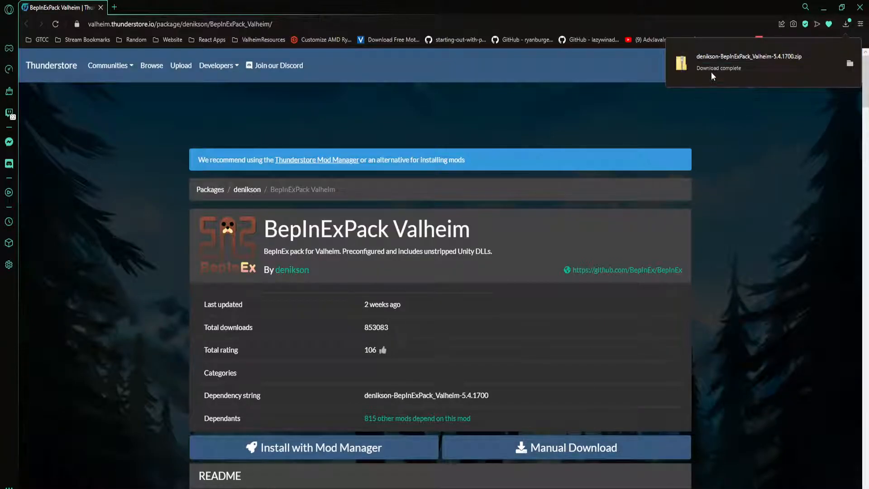
Step: Show the downloaded denikson-BepInExPack_Valheim-5.4.1700.zip in the Downloads folder and bring the ValheimModding folder window to the front
left_click(850, 63)
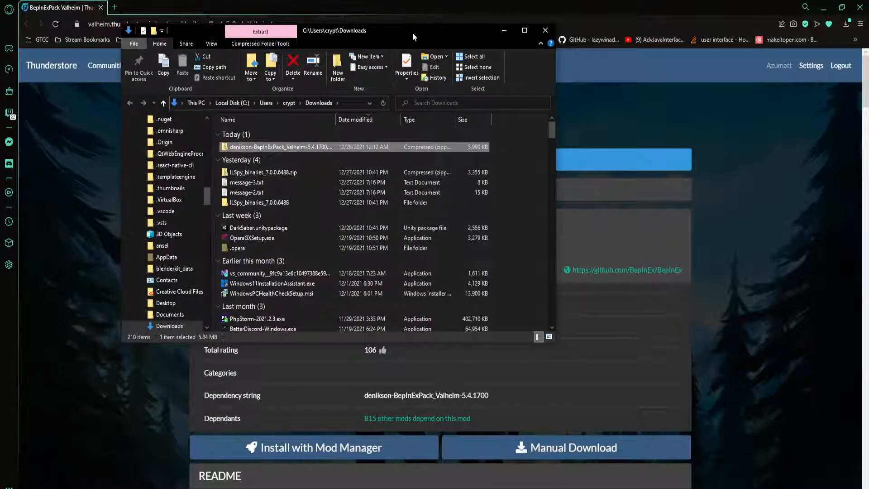
left_click_drag(412, 33, 501, 27)
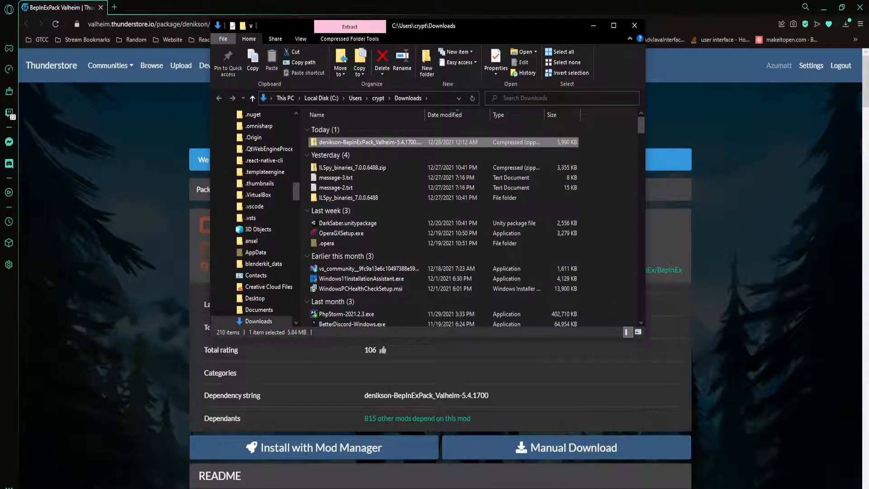
key("alt+Tab")
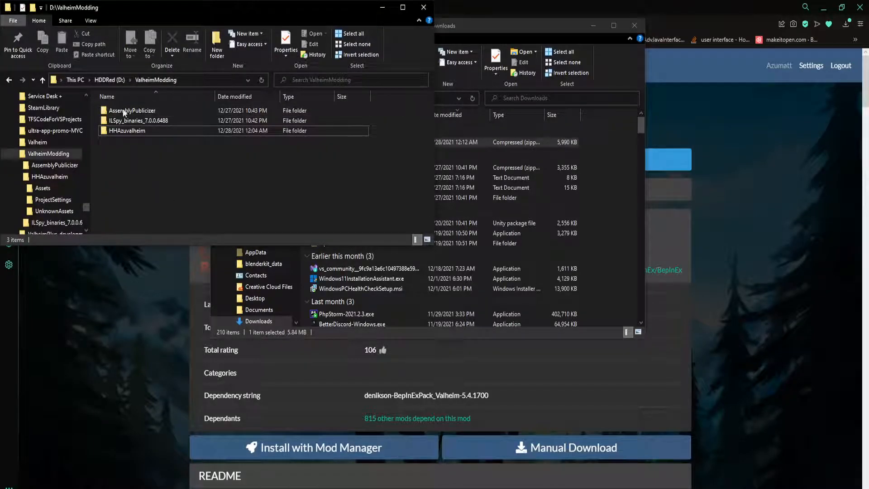
Step: Copy denikson-BepInExPack_Valheim-5.4.1700.zip from Downloads into the ValheimModding folder and delete the original from Downloads
left_click(612, 137)
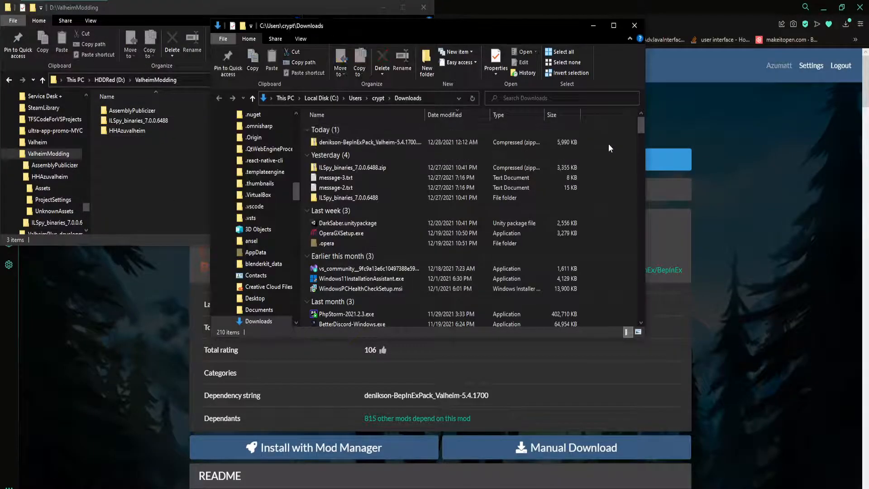
left_click_drag(514, 28, 675, 12)
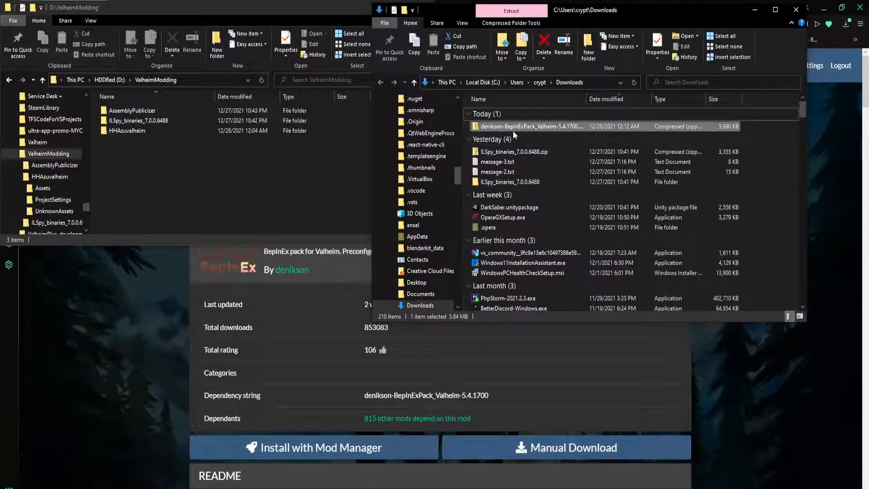
left_click_drag(515, 129, 135, 167)
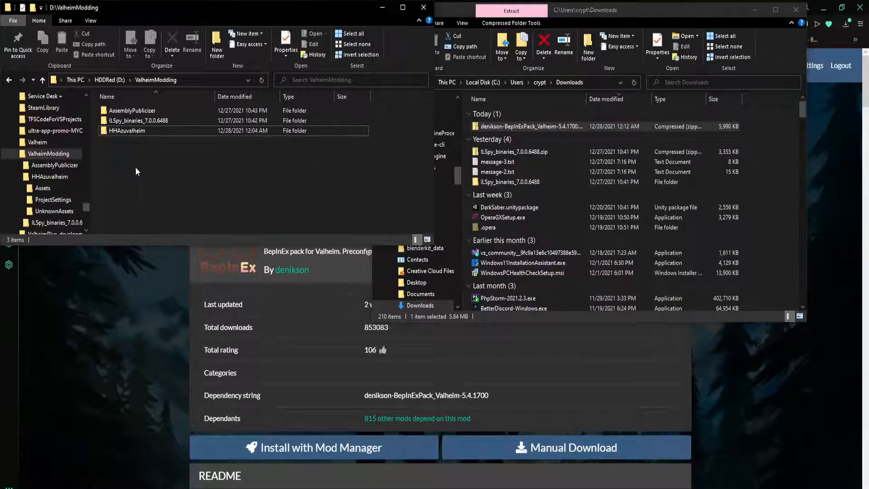
left_click(768, 121)
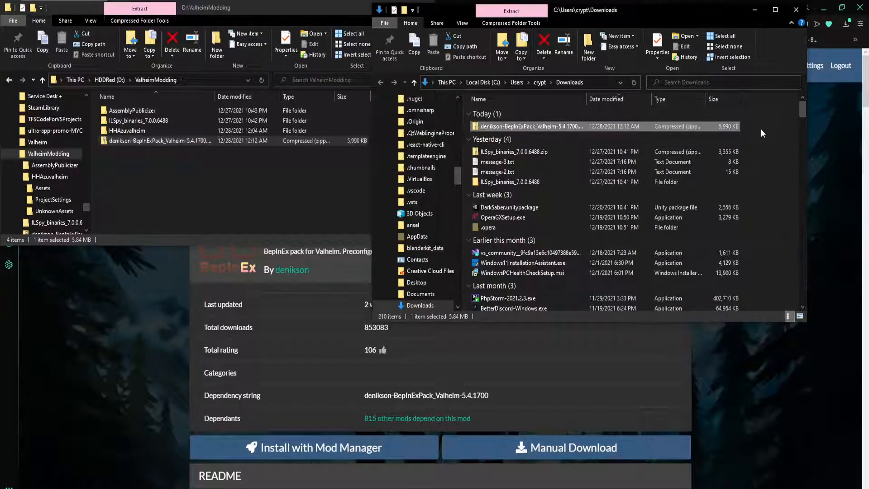
left_click(712, 125)
key("Delete")
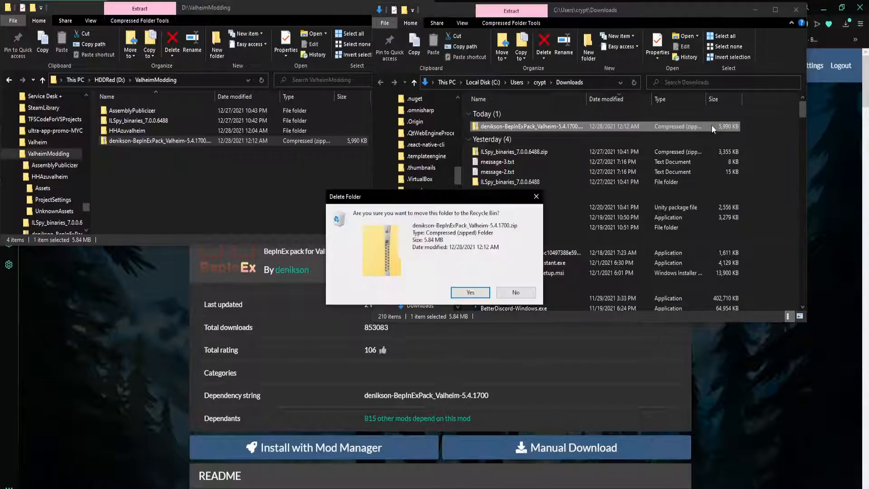
key("Return")
Step: Extract the BepInExPack zip with 7-Zip into its own denikson-BepInExPack_Valheim-5.4.1700 folder and refresh the ValheimModding listing
right_click(158, 138)
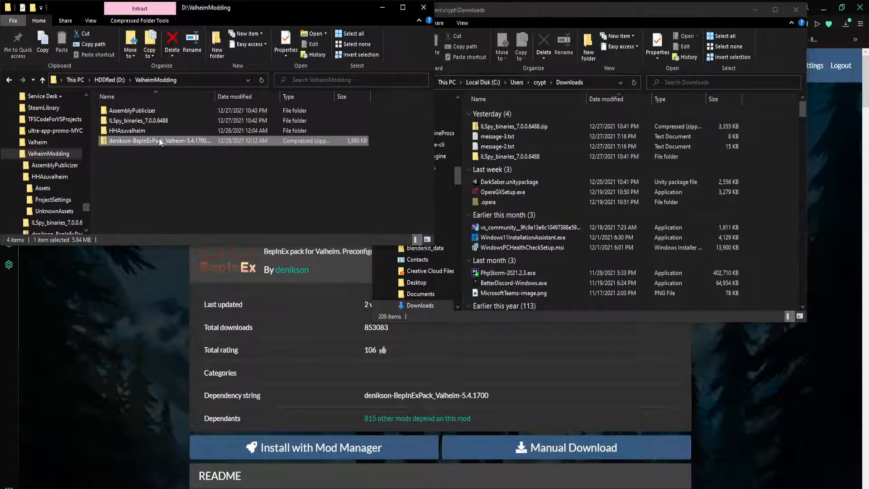
mouse_move(258, 222)
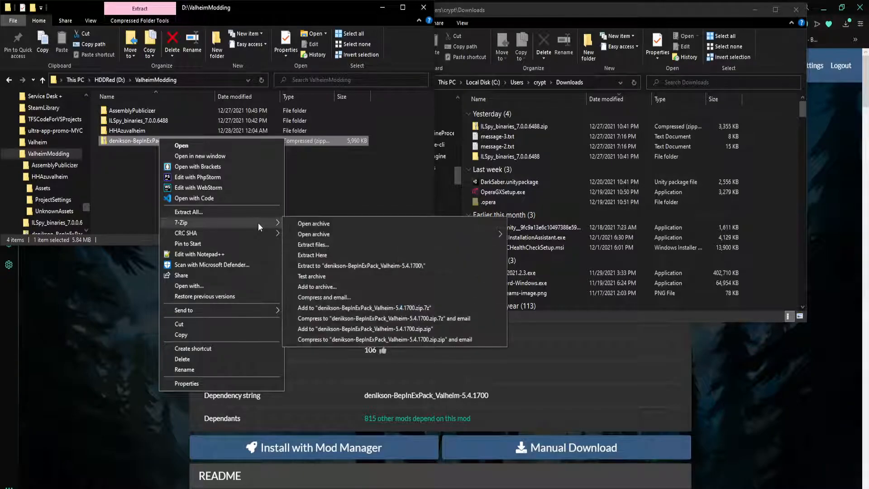
left_click(388, 265)
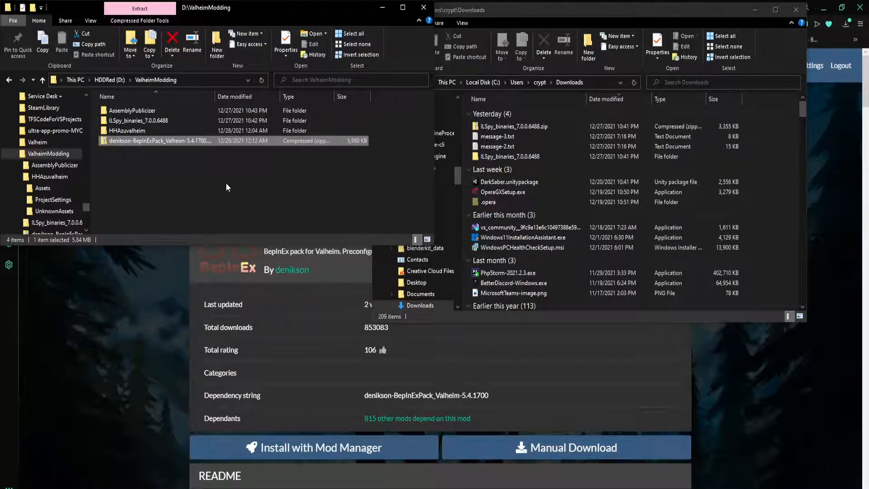
left_click(261, 79)
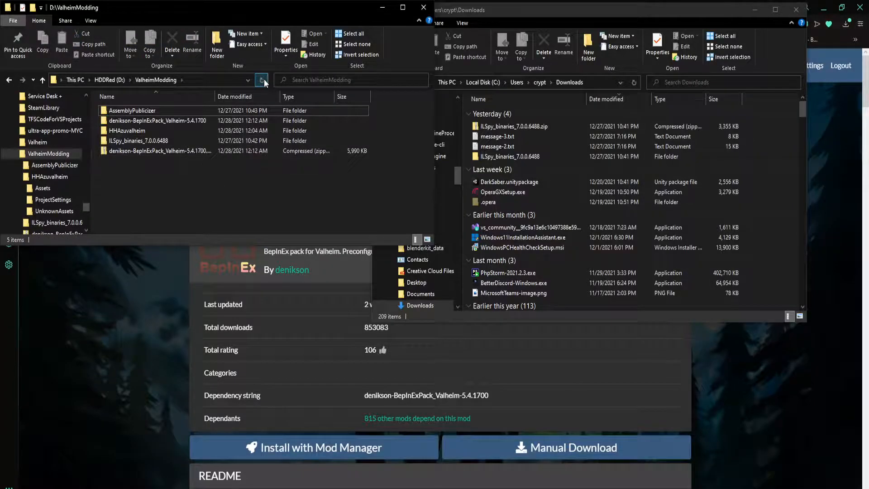
Step: Load mscorlib.dll from the extracted pack's BepInExPack_Valheim\unstripped_corlib folder into ILSpy
double_click(172, 119)
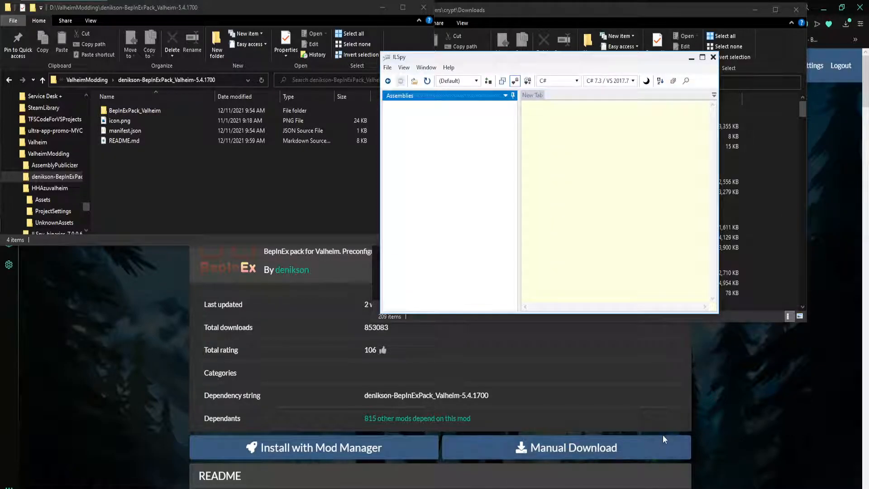
left_click(136, 111)
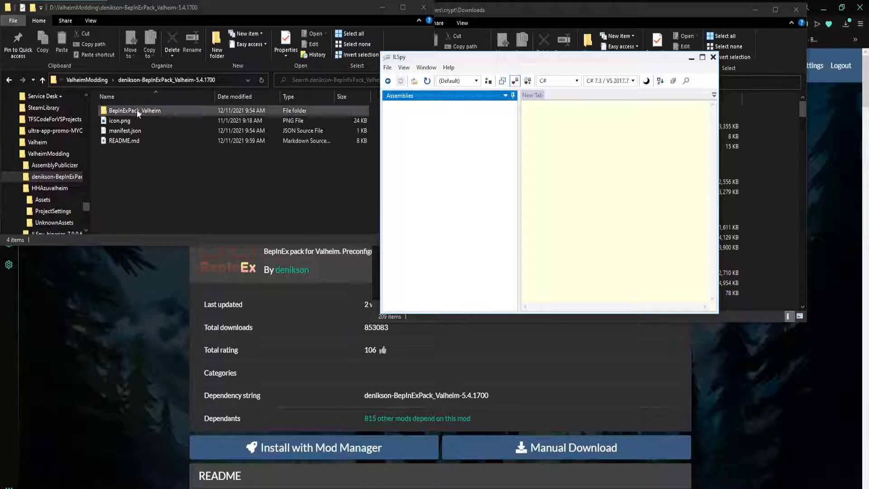
double_click(137, 110)
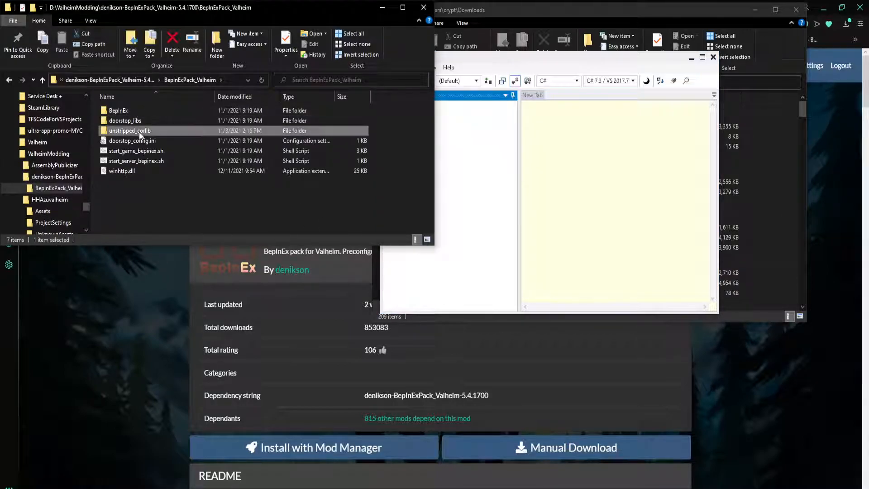
double_click(139, 131)
scroll(162, 202, "down", 15)
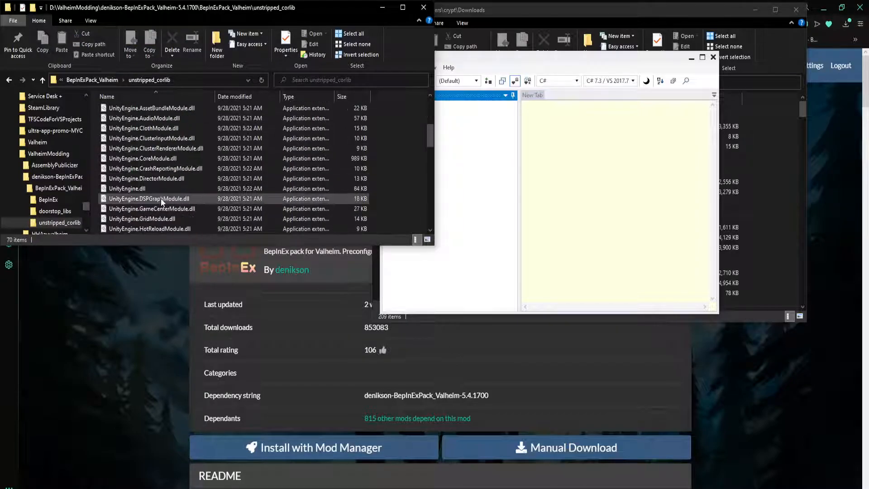
scroll(162, 202, "up", 15)
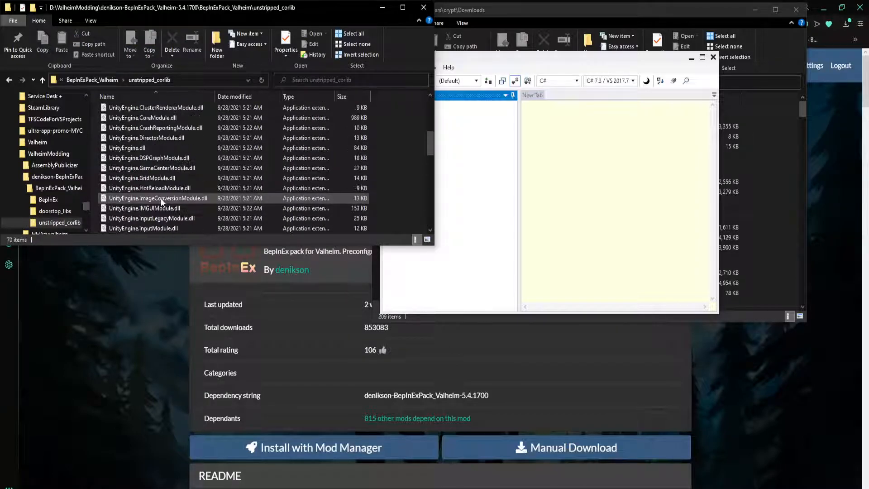
left_click(118, 130)
left_click_drag(119, 132, 505, 141)
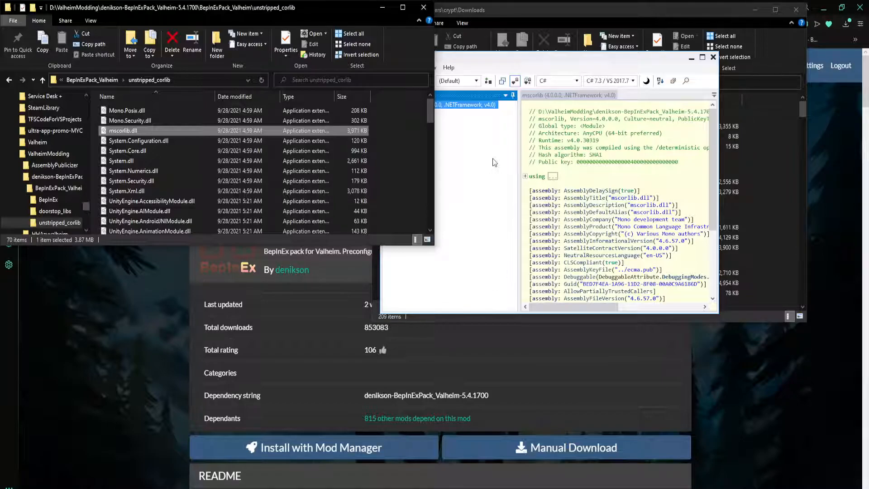
Step: Leave the BepInEx pack folders and open valheim_Data\Managed in Valheim's Steam installation
left_click(92, 81)
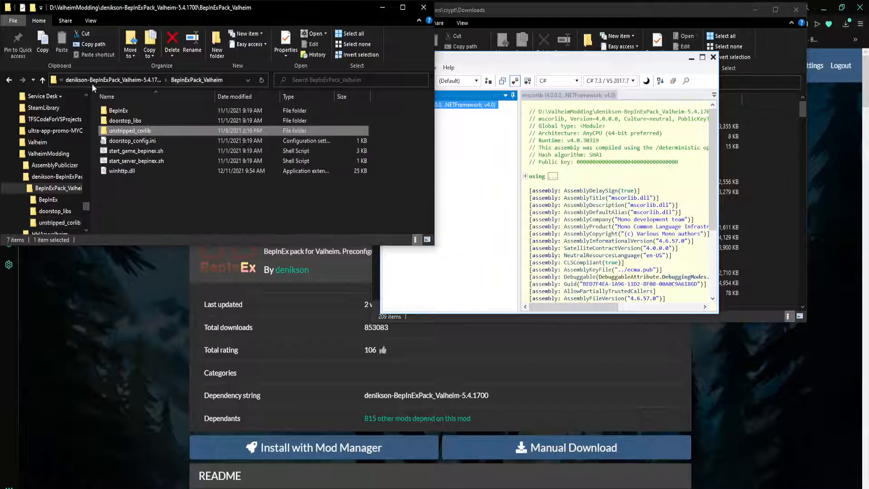
left_click(120, 81)
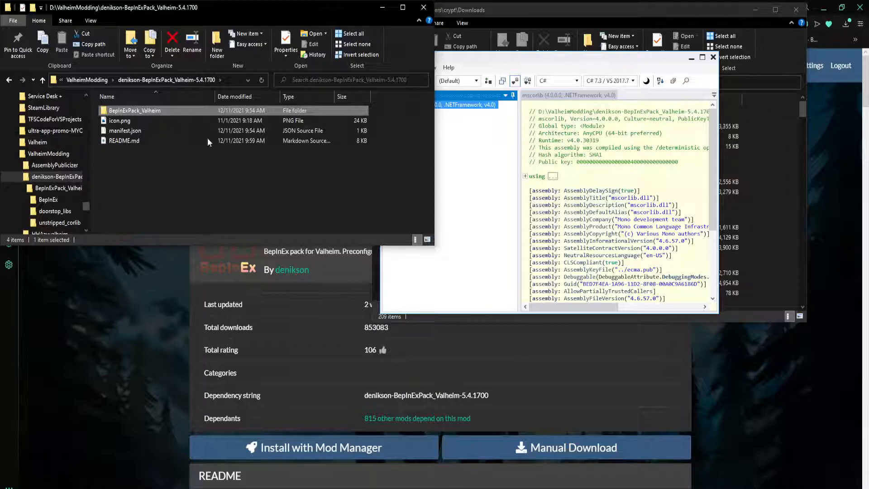
left_click_drag(87, 205, 91, 96)
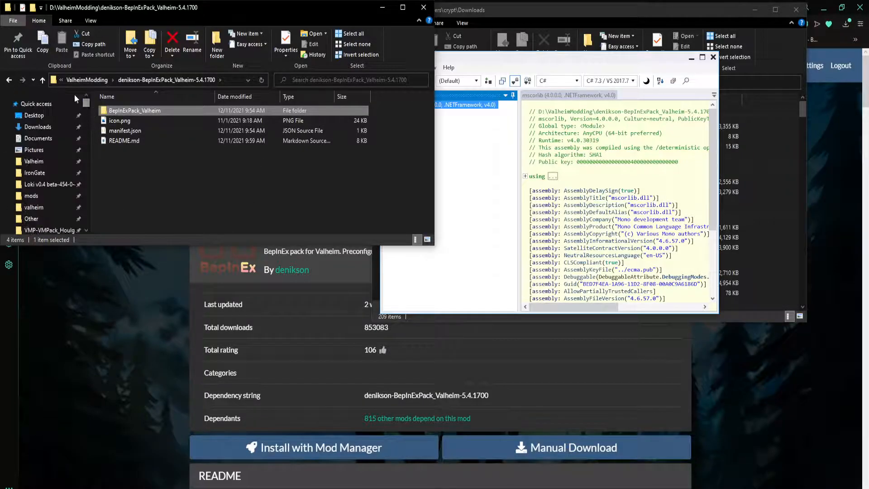
left_click(37, 162)
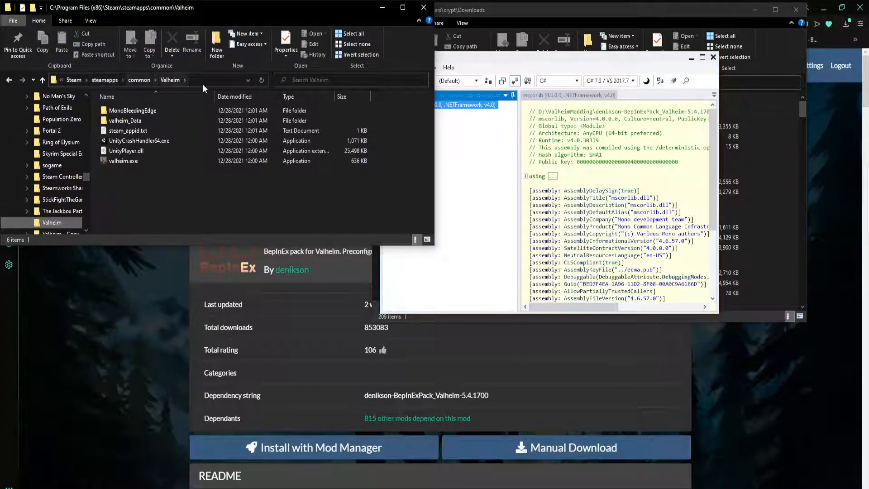
double_click(132, 120)
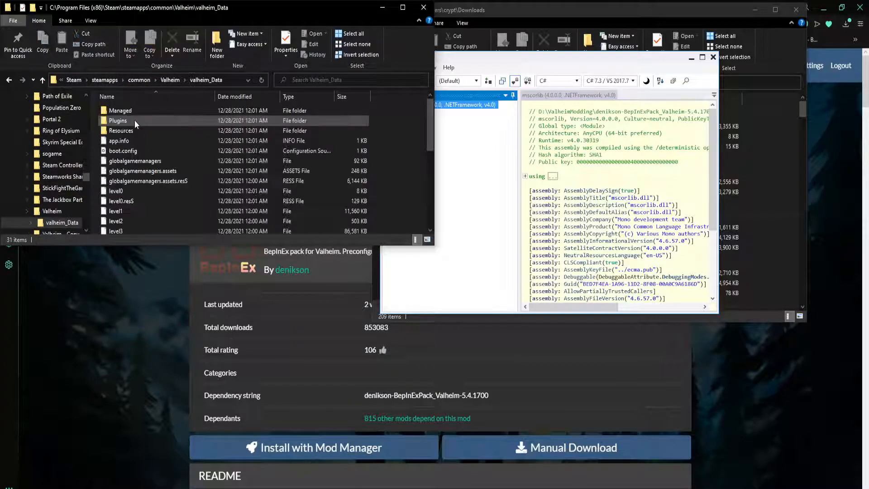
double_click(130, 110)
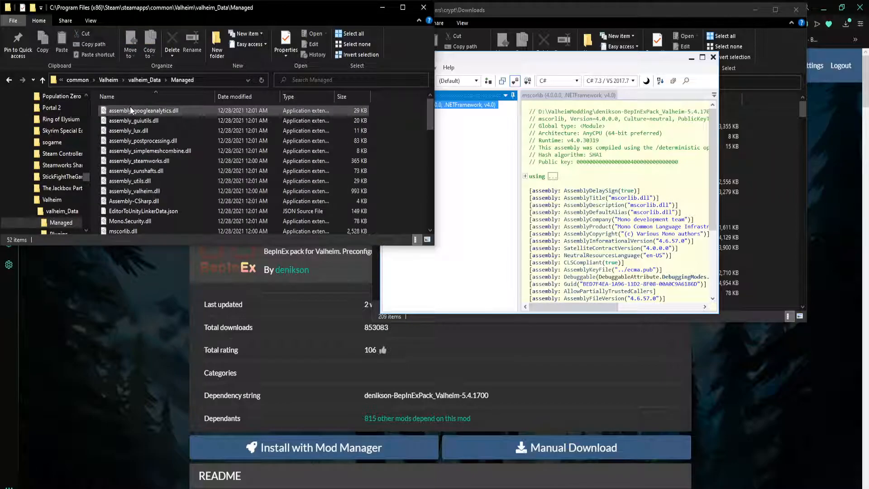
Step: Load the nine game assemblies from assembly_googleanalytics.dll through assembly_valheim.dll into ILSpy
left_click(138, 192)
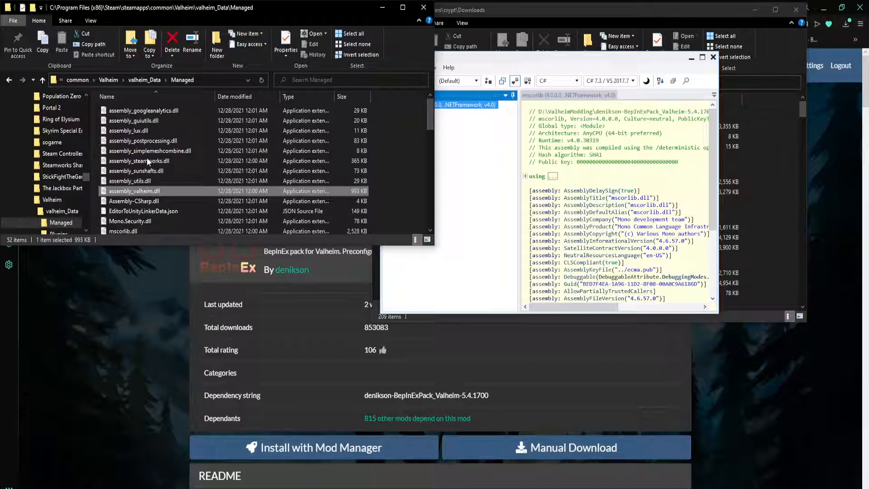
left_click(145, 112, "shift")
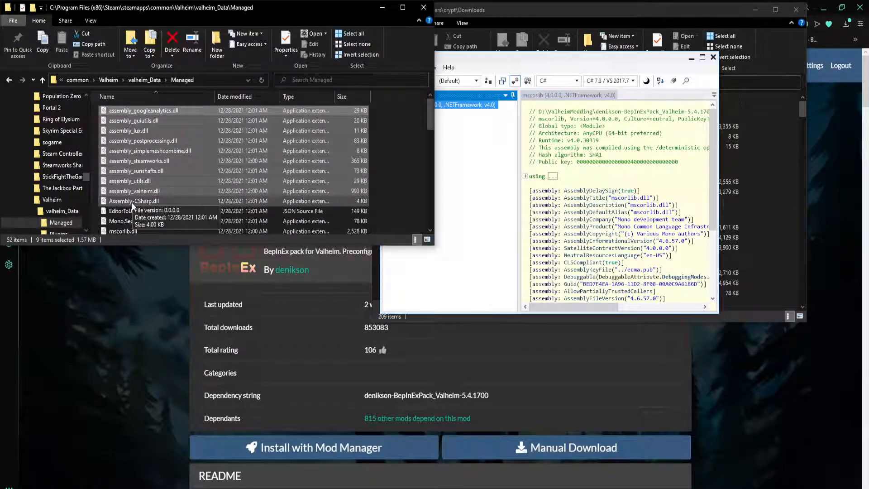
left_click_drag(161, 191, 488, 151)
left_click(479, 240)
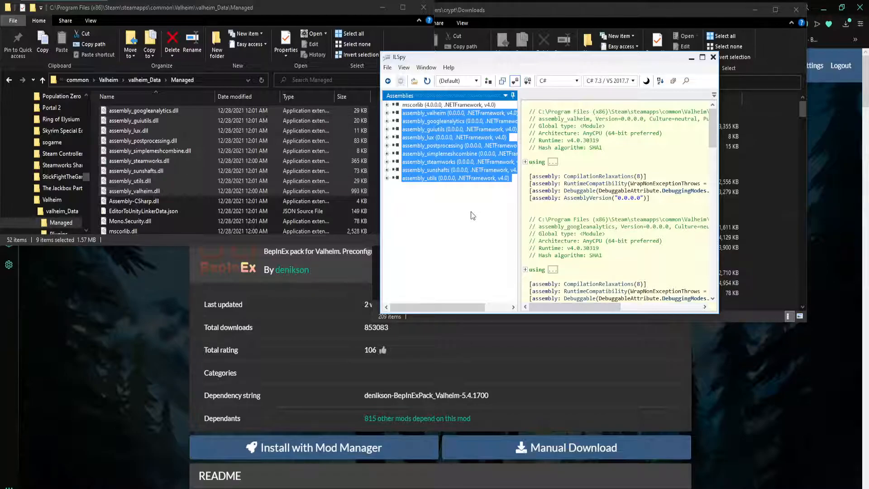
Step: Return to the ValheimModding folder and open the ripped project's HHAzuvalheim\Assets\Scripts folder
left_click_drag(86, 178, 96, 99)
scroll(54, 191, "down", 3)
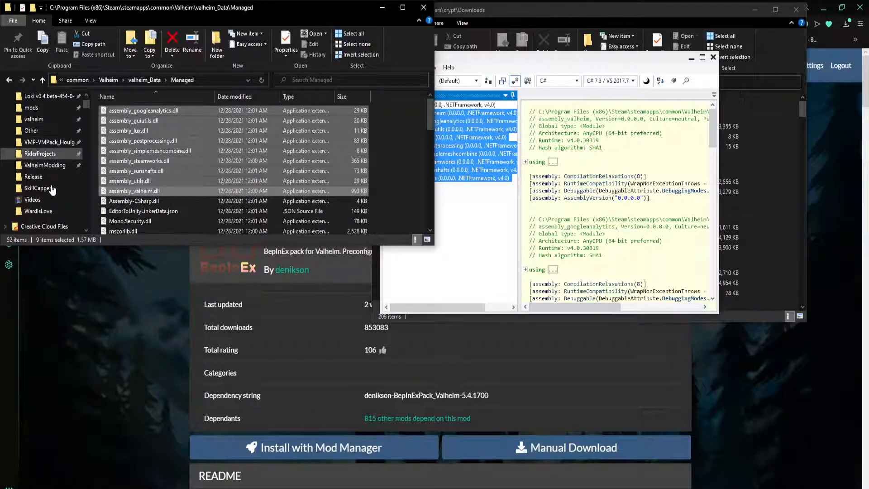
left_click(44, 166)
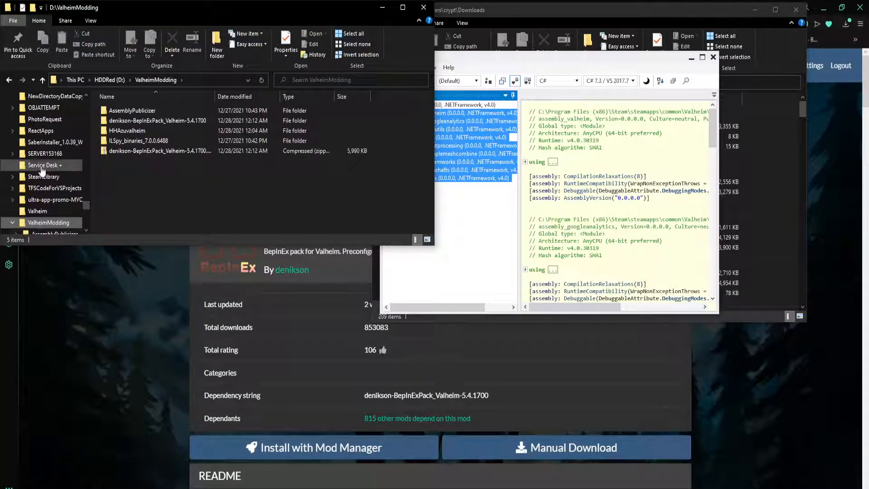
left_click(126, 129)
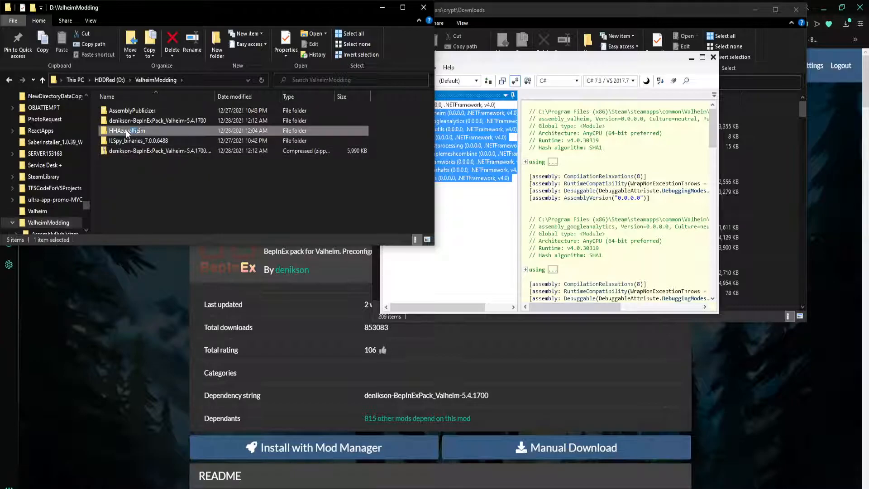
double_click(126, 130)
double_click(125, 111)
scroll(140, 189, "down", 1)
double_click(134, 184)
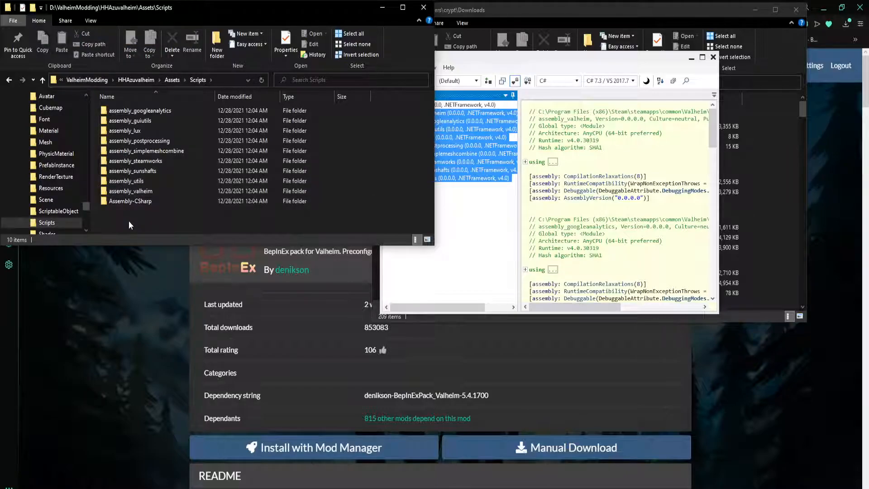
Step: Save the decompiled code of the nine selected assemblies as Solution.sln in D:\ValheimModding\HHAzuvalheim\Assets\Scripts, allowing existing files to be overwritten
left_click(479, 229)
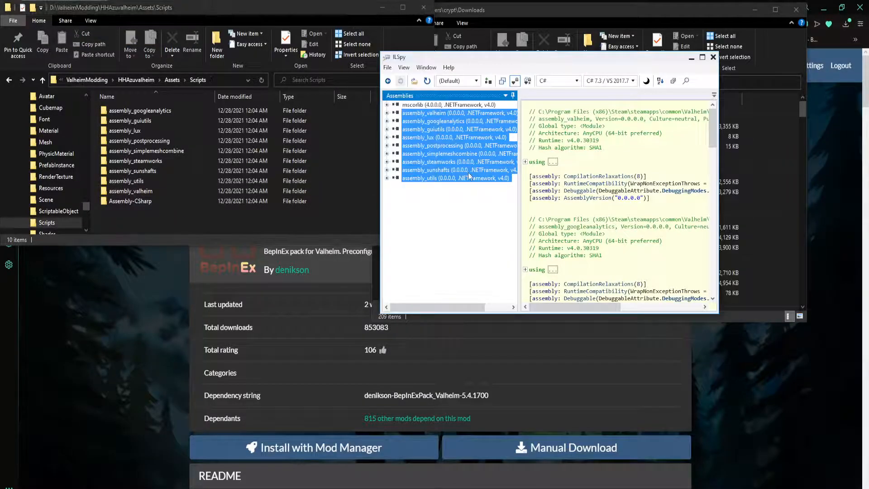
right_click(442, 112)
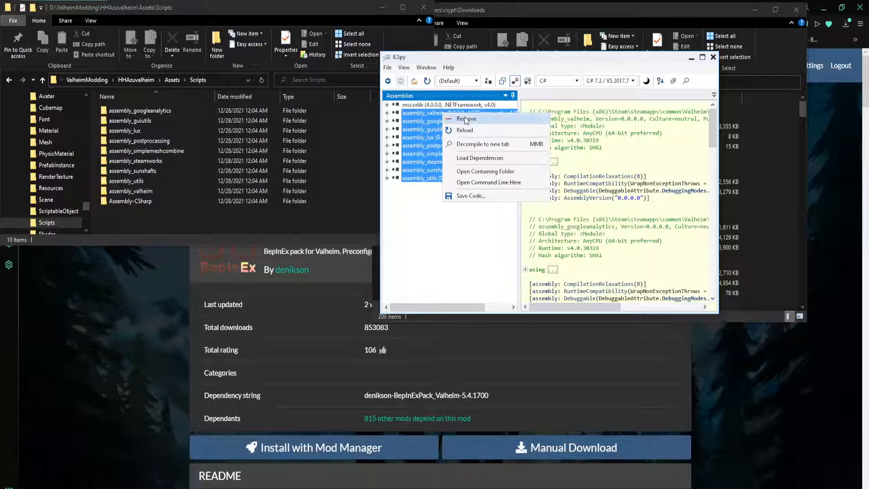
left_click(471, 196)
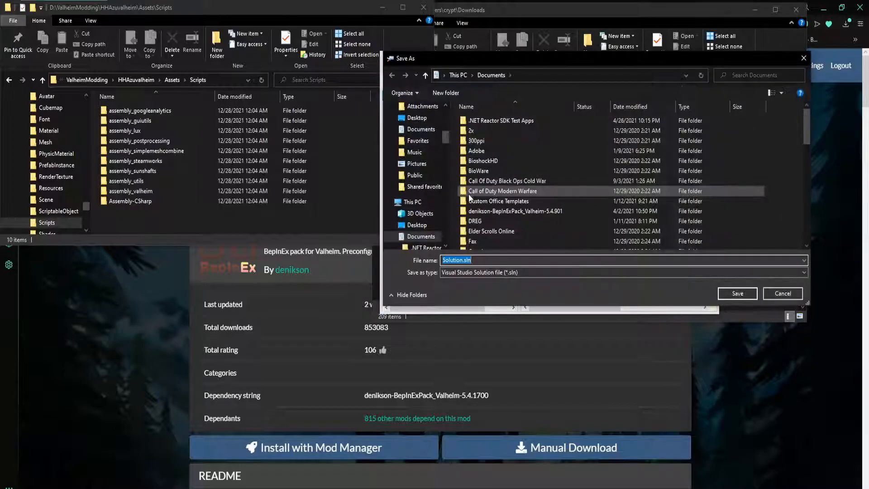
left_click(222, 80)
key("ctrl+c")
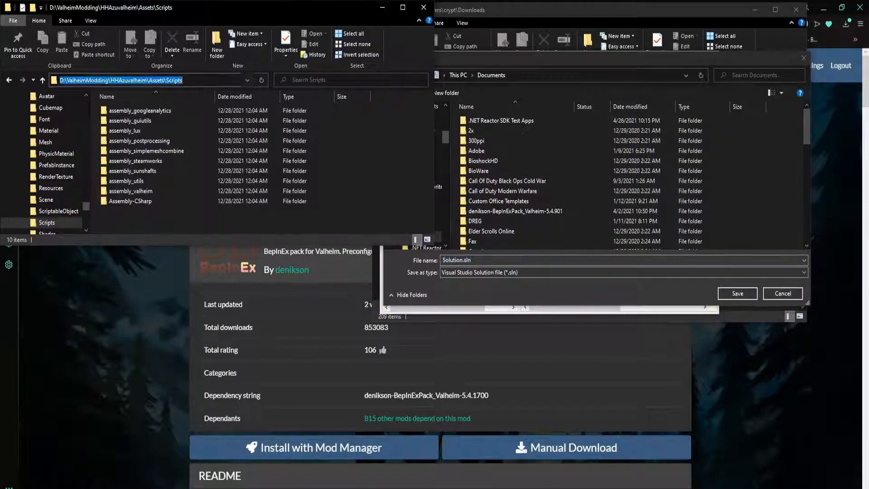
left_click(590, 75)
key("ctrl+v")
key("Return")
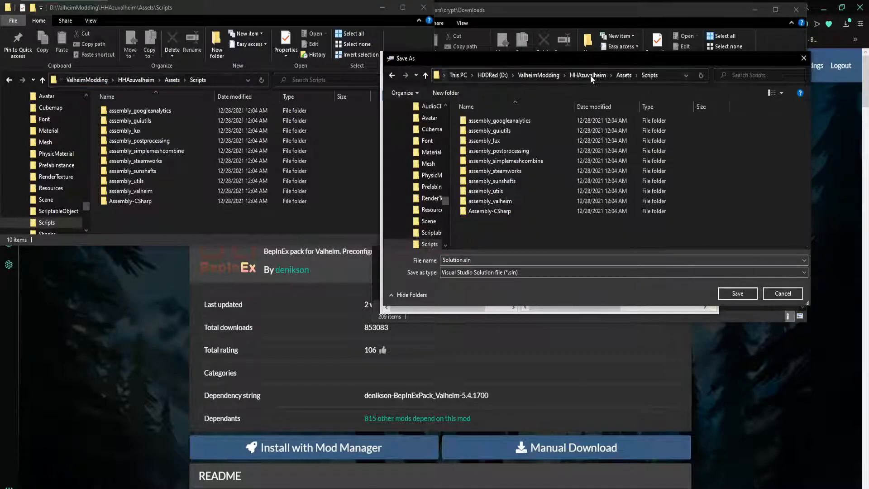
left_click(737, 294)
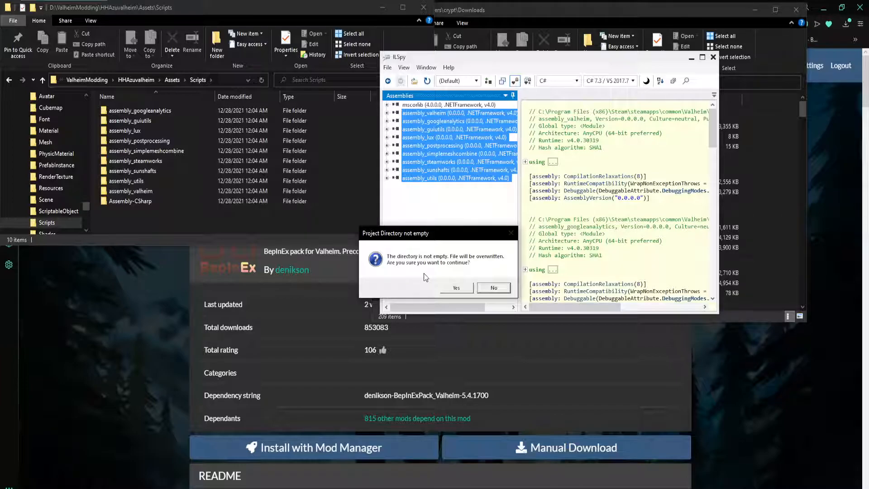
left_click(450, 289)
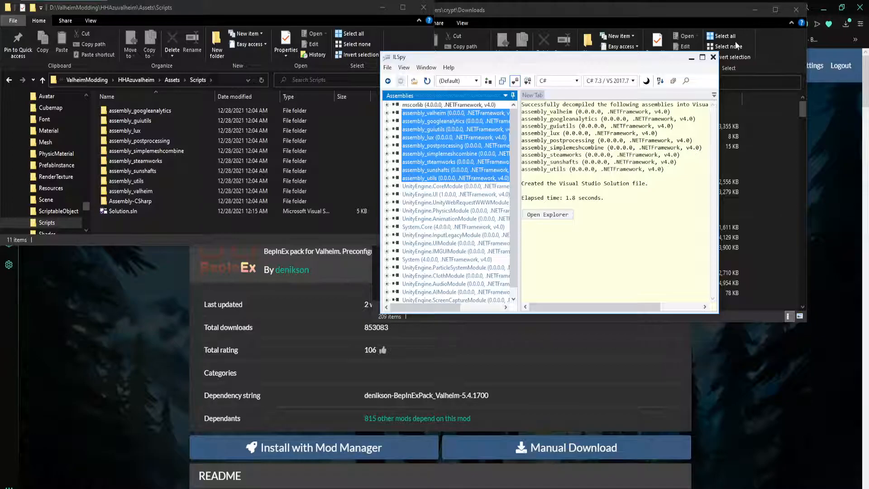
Step: Close ILSpy and permanently delete Solution.sln from the HHAzuvalheim\Assets\Scripts folder
left_click(713, 57)
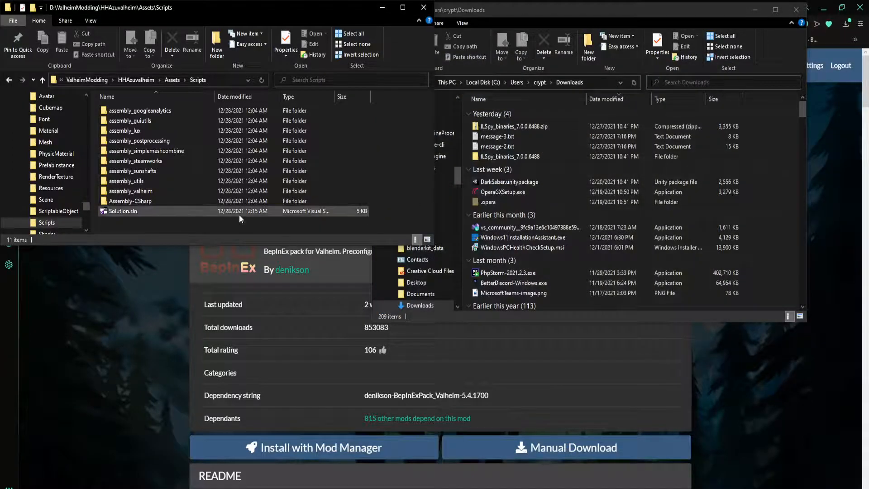
left_click(133, 211)
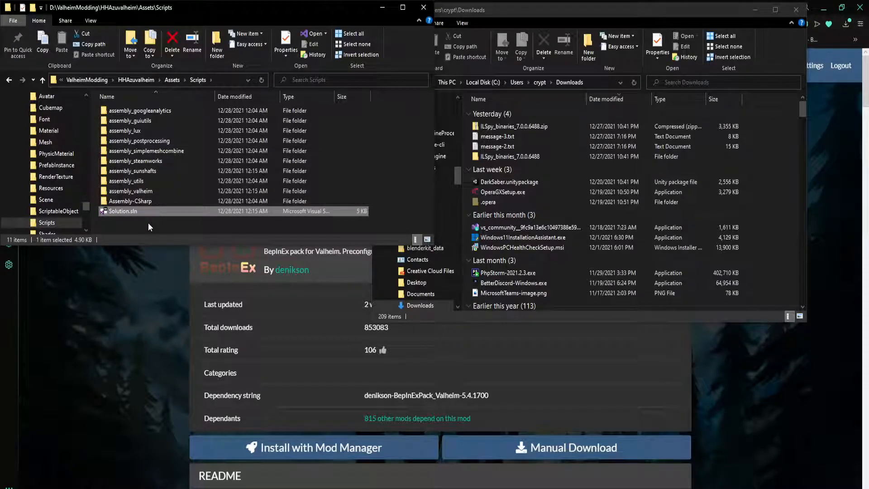
key("shift+Delete")
key("Return")
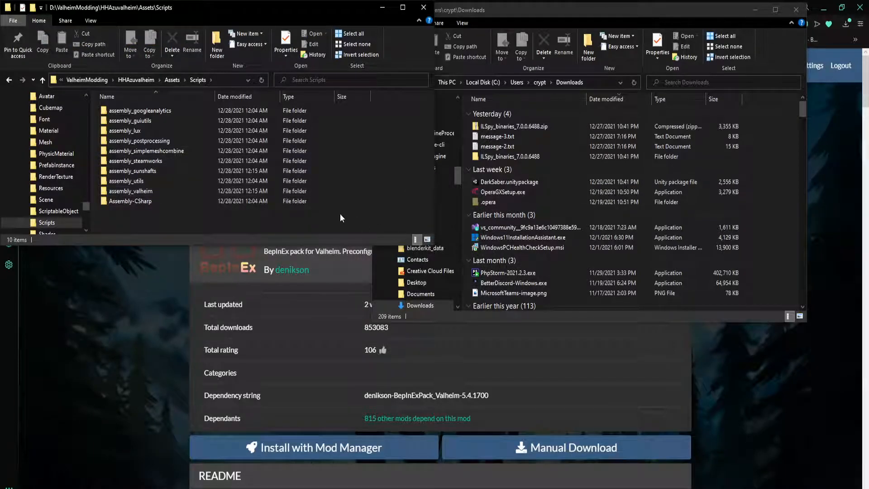
Step: Search the Scripts folder for *`*.cs and permanently delete all the matching C# files
left_click(310, 80)
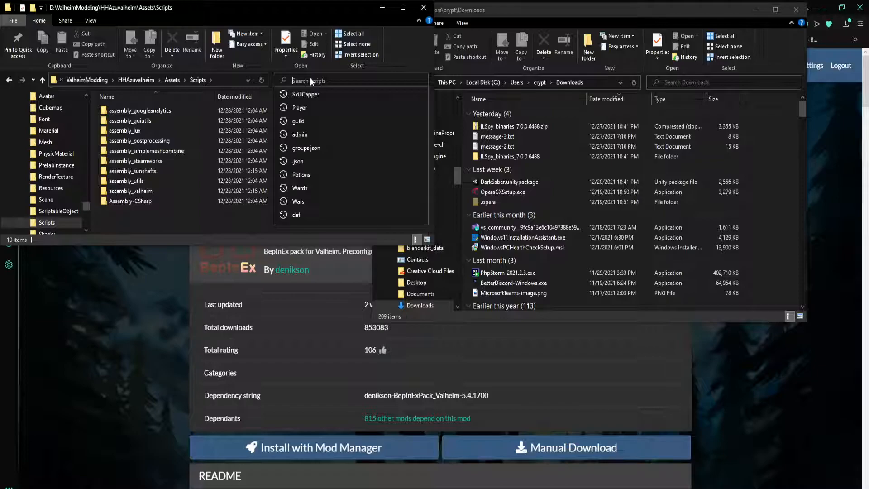
type("*")
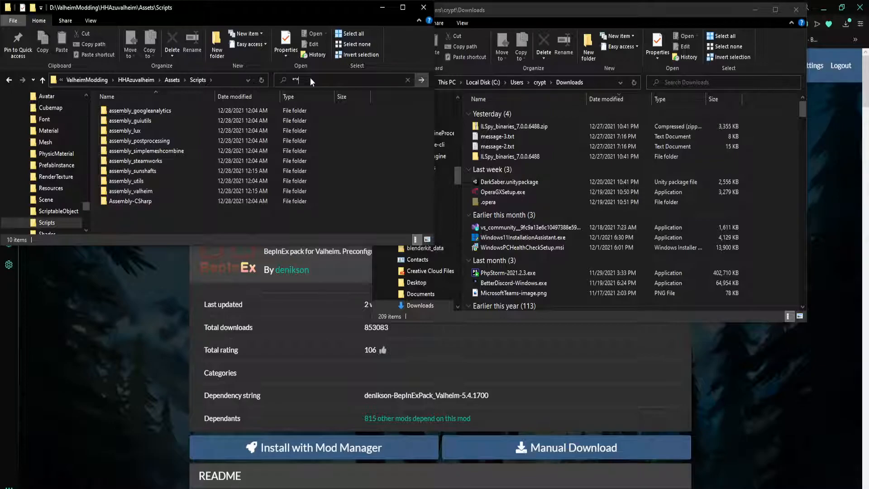
type("*.cs")
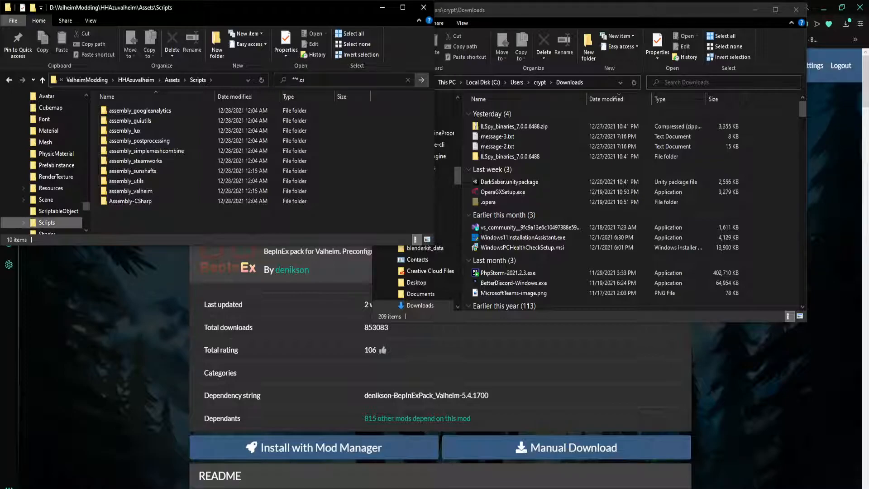
key("Return")
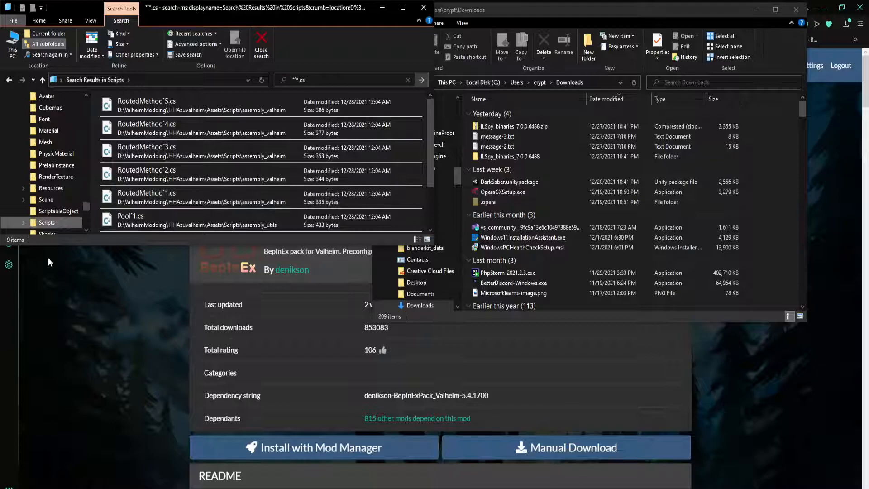
left_click(151, 219)
scroll(151, 219, "down", 1)
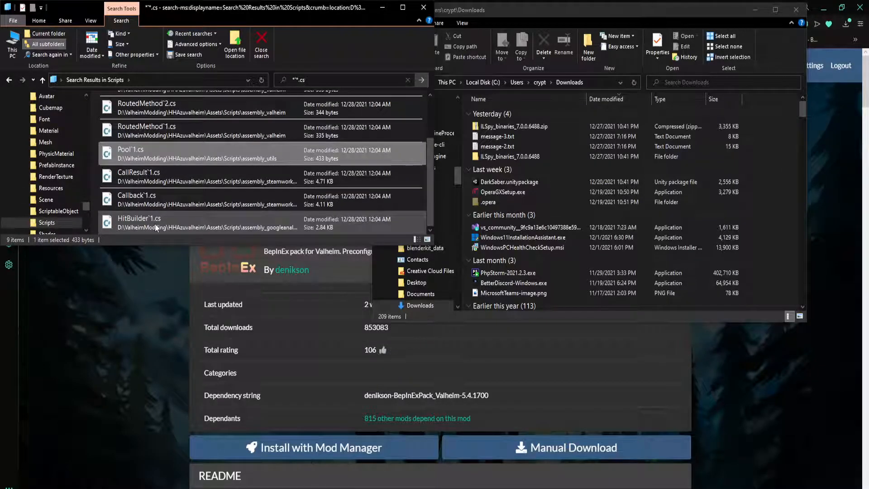
left_click(155, 223)
scroll(153, 205, "up", 1)
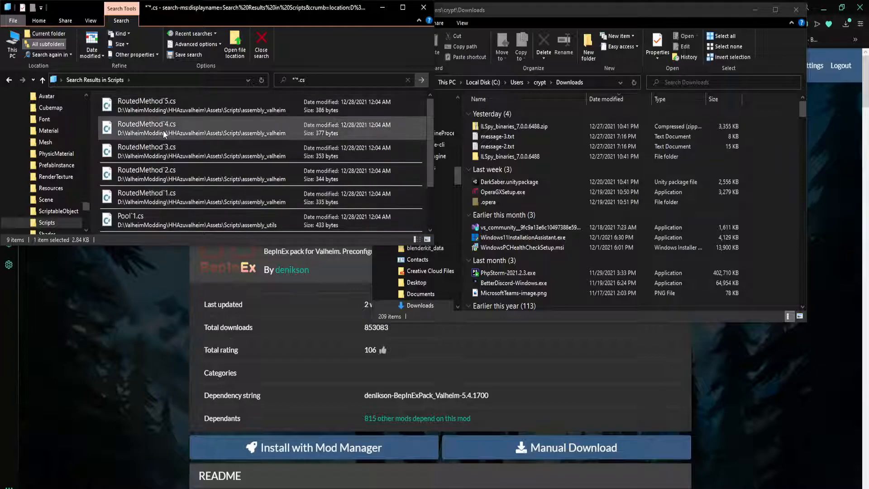
key("ctrl+a")
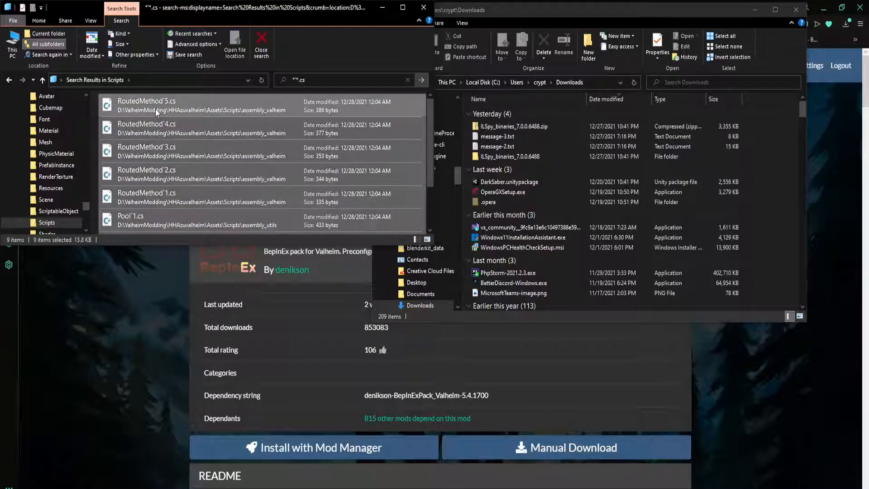
key("shift+Delete")
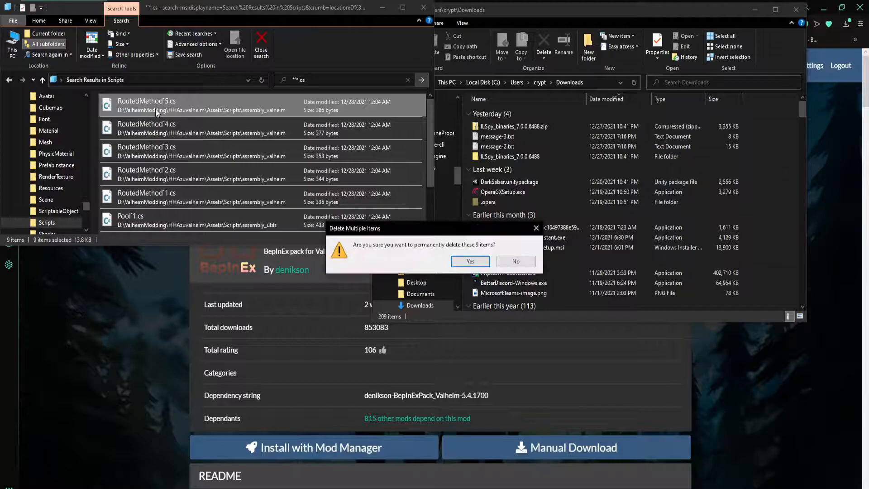
key("Return")
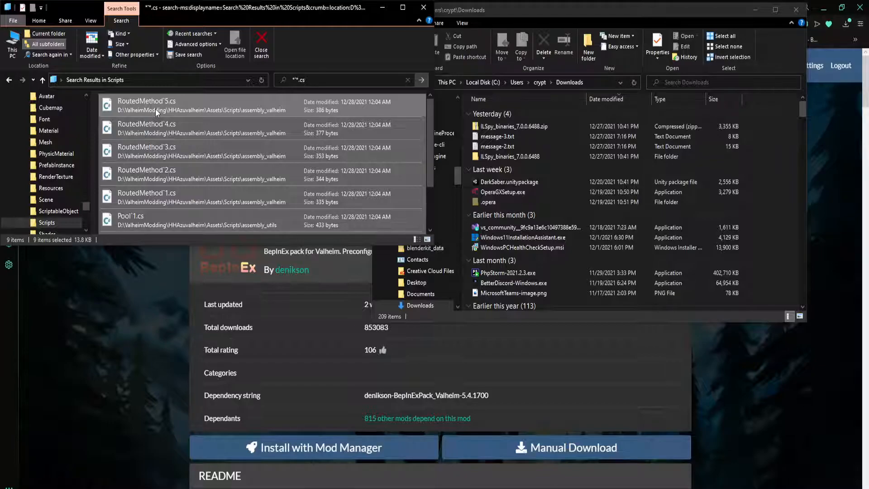
left_click(262, 80)
Step: Search the Scripts folder for Properties, permanently delete all the matching folders and refresh the results
left_click(326, 82)
type("Properties")
key("Return")
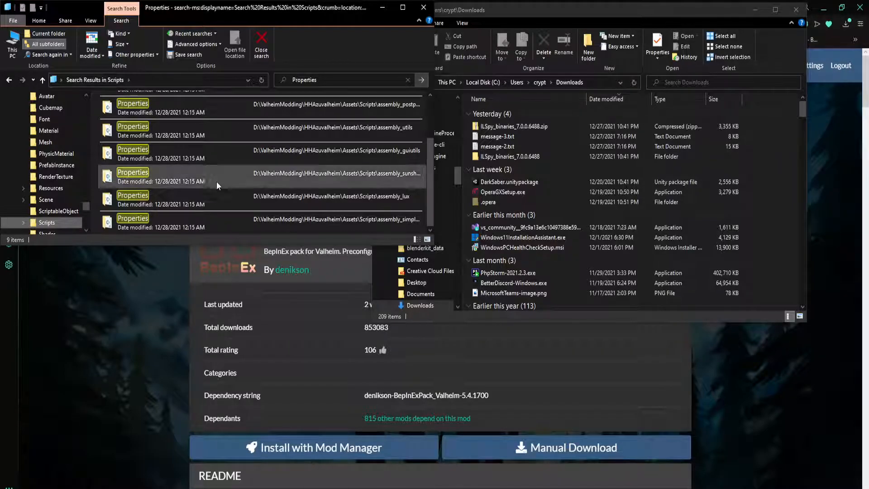
left_click(207, 226)
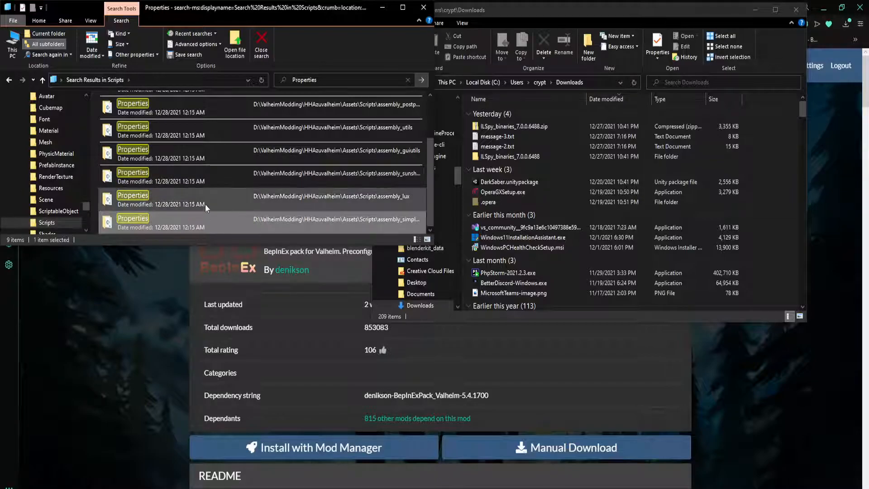
scroll(205, 204, "up", 3)
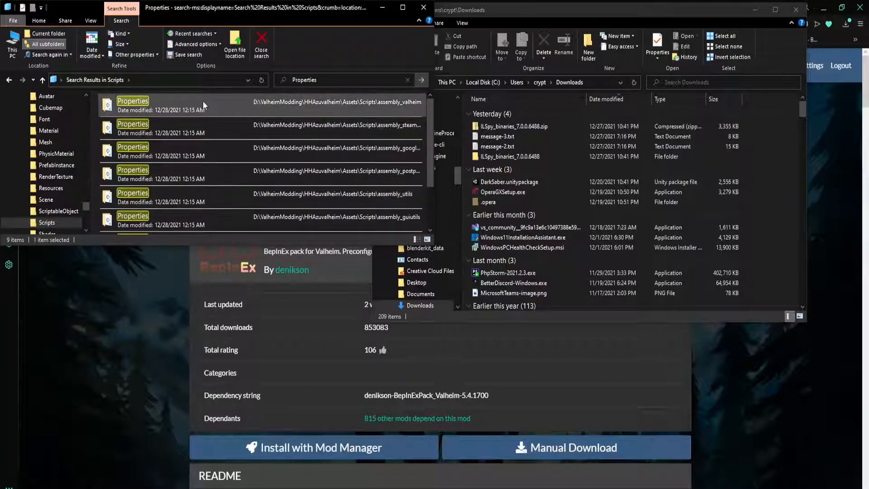
key("ctrl+a")
key("Delete")
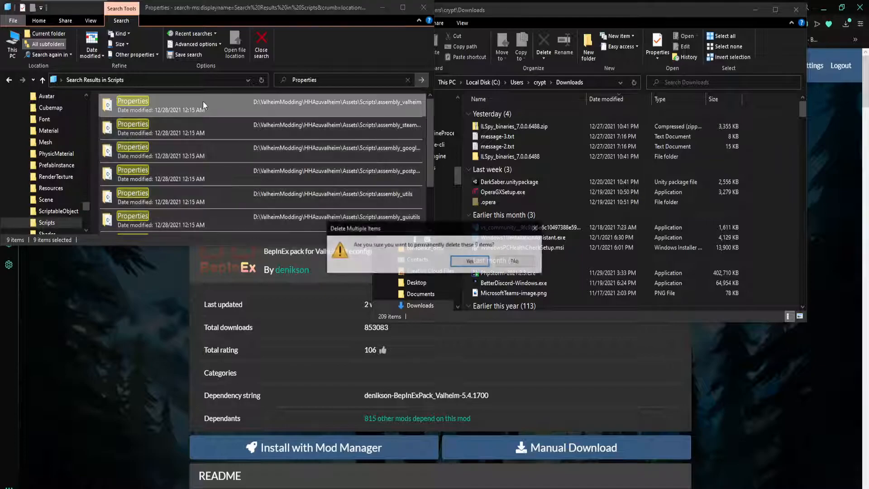
key("Return")
key("Delete")
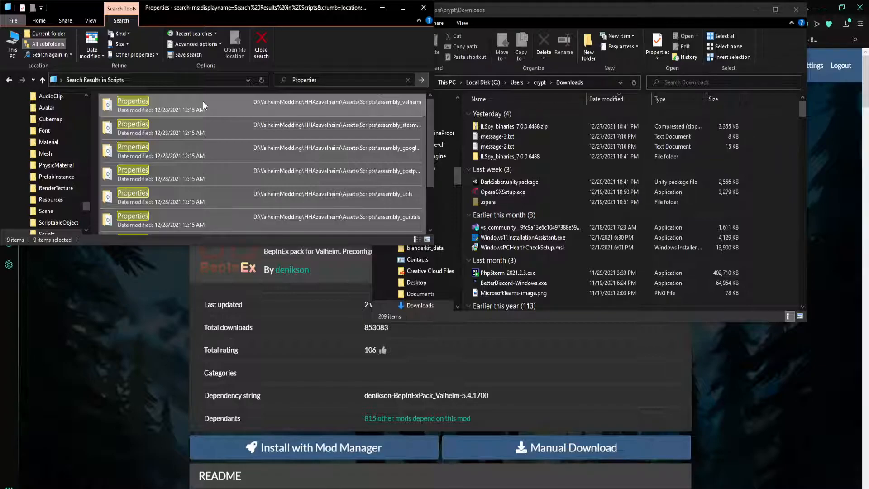
left_click(261, 80)
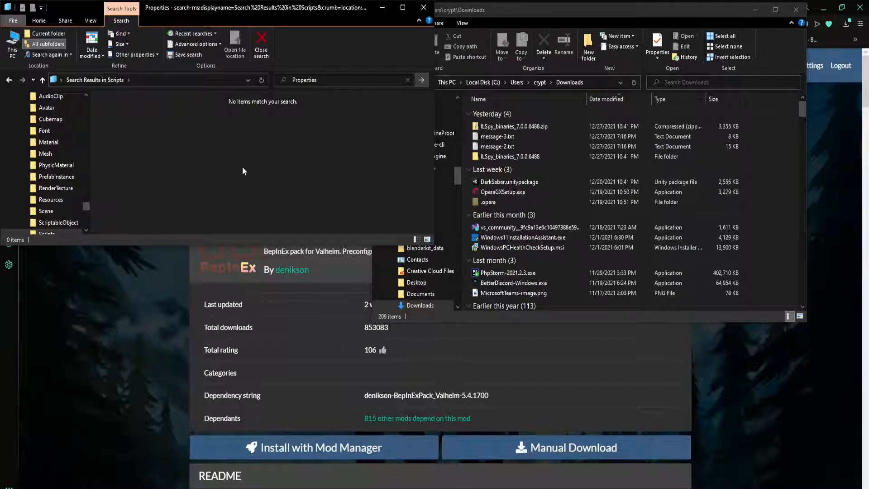
Step: Return to the Scripts folder, search it for Utils.cs and open that file in Visual Studio Code
left_click(407, 81)
left_click(201, 180)
left_click(9, 80)
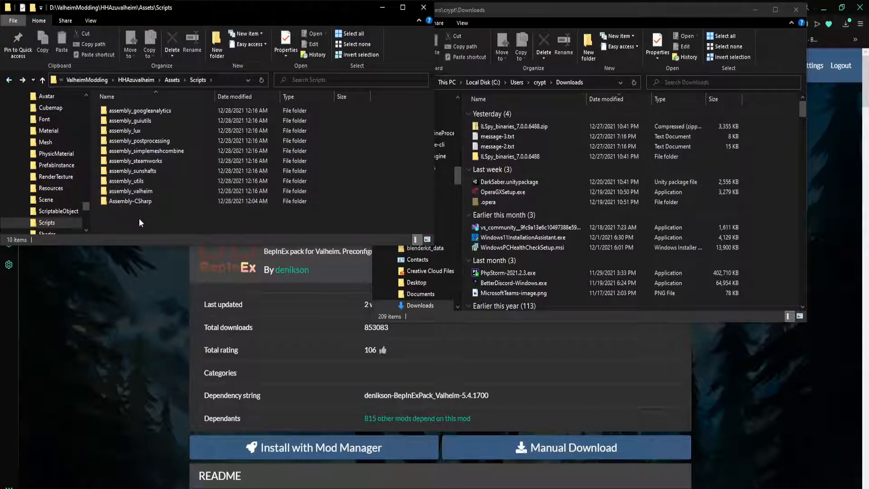
left_click(317, 80)
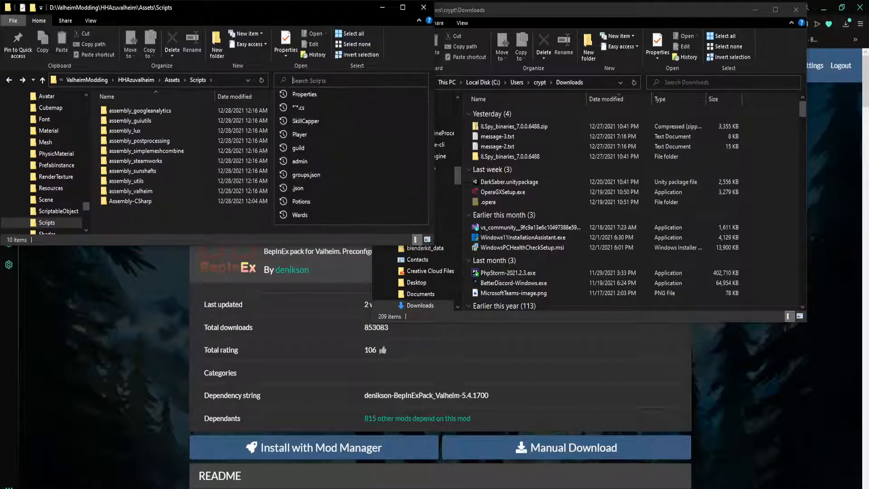
type("Utils.cs")
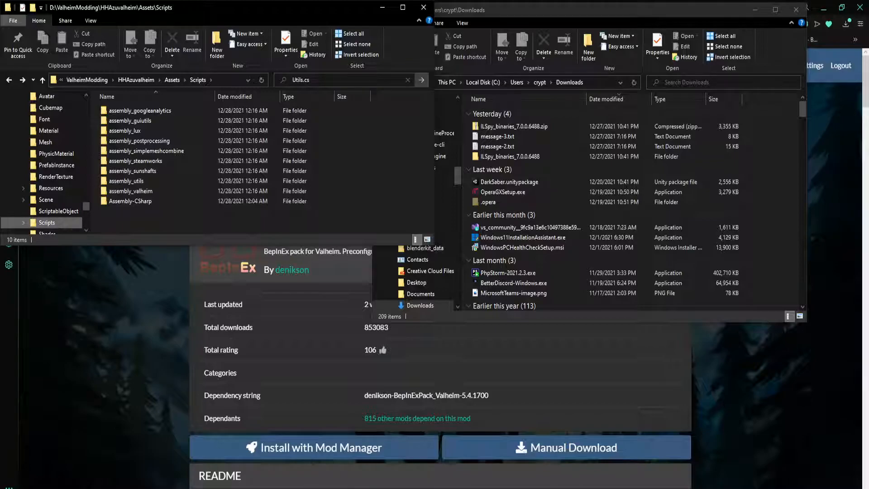
key("Return")
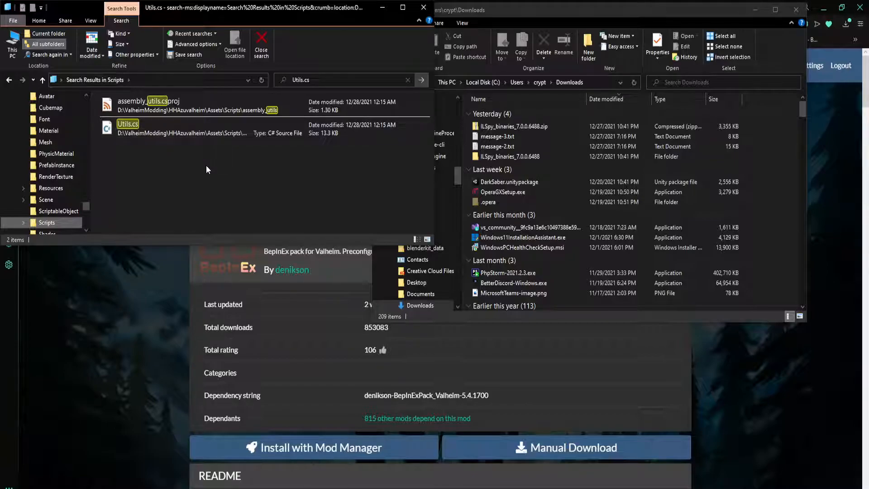
double_click(181, 125)
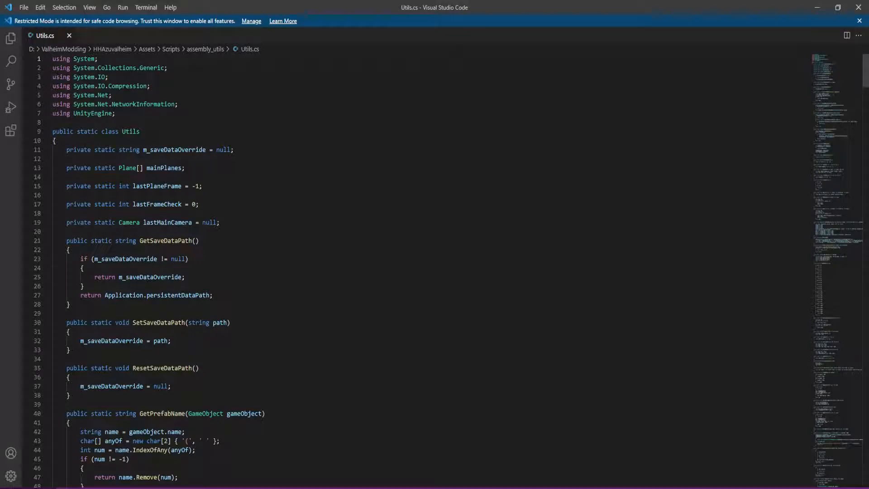
Step: Find CompressionLevel.Fastest in Utils.cs, within the Compress method
scroll(116, 263, "down", 10)
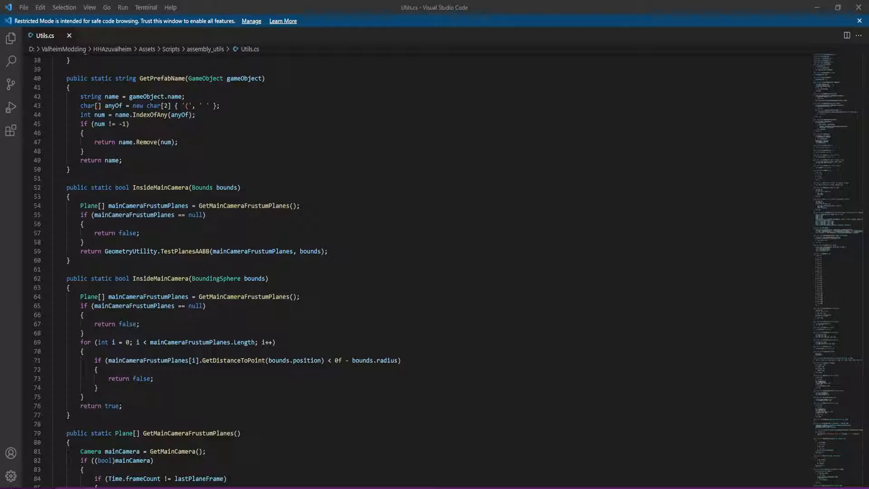
scroll(407, 272, "up", 12)
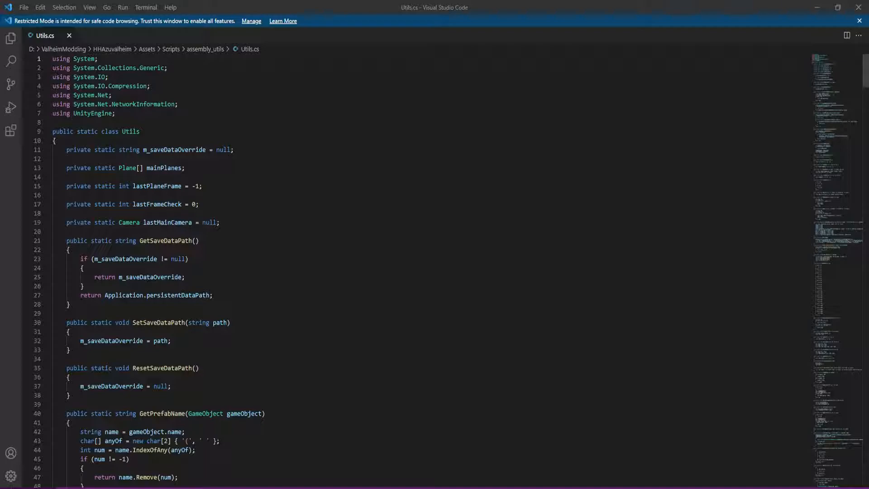
left_click(223, 95)
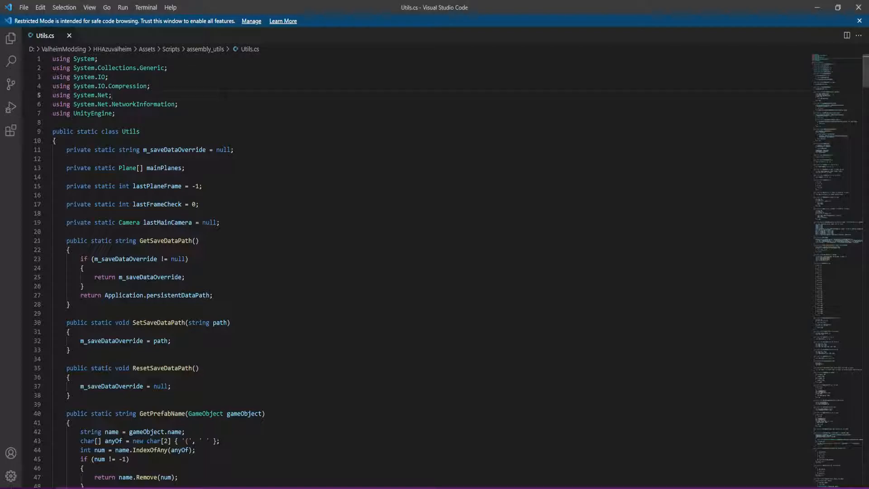
key("ctrl+f")
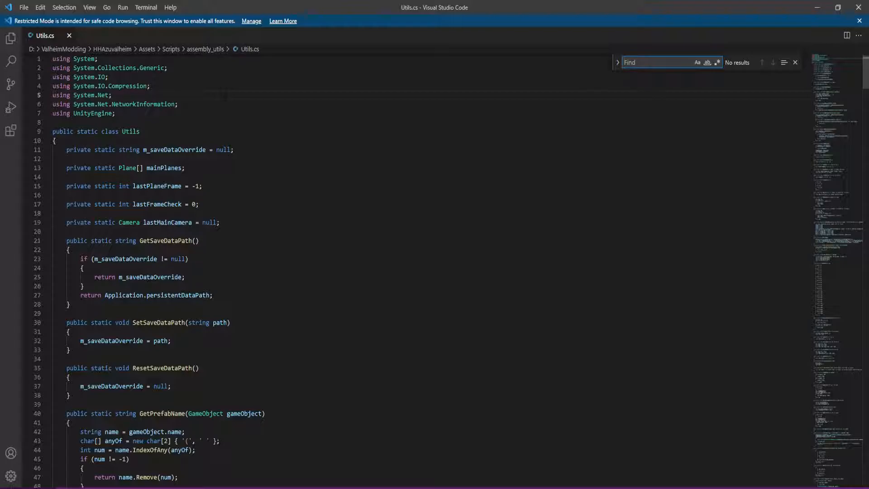
type("Compression")
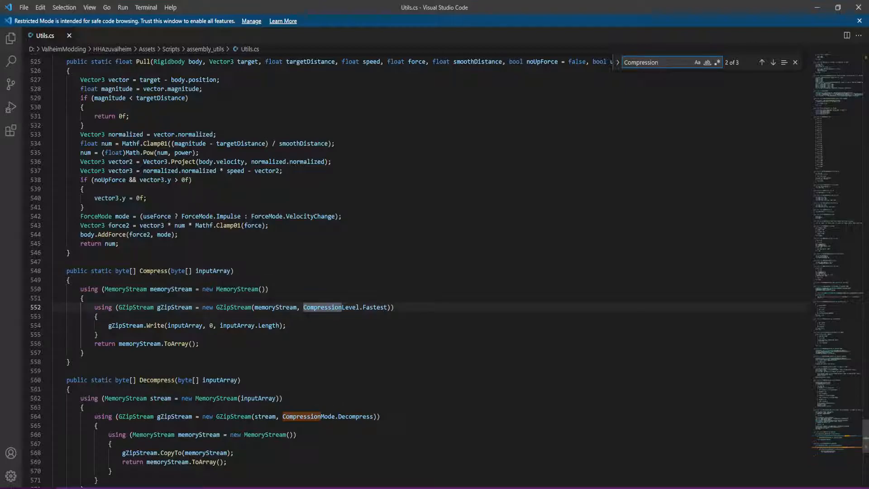
type("Level.Fastest")
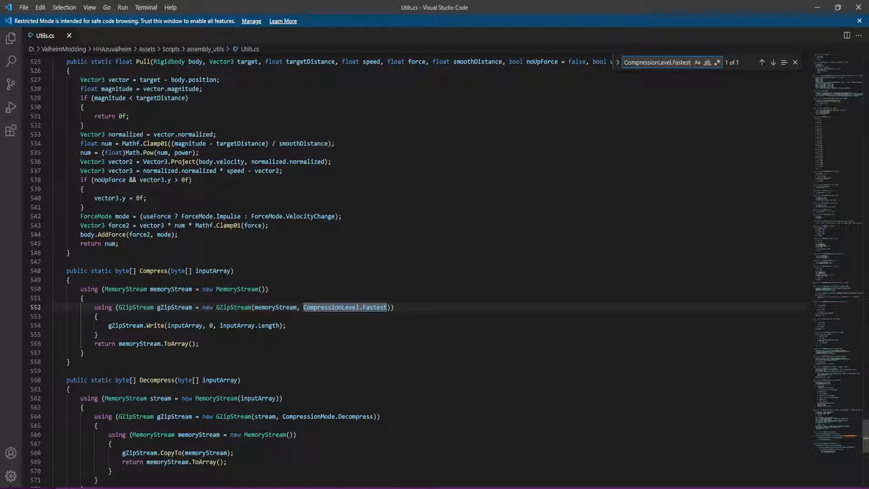
scroll(223, 274, "down", 5)
scroll(223, 274, "up", 18)
scroll(416, 270, "up", 5)
scroll(416, 270, "down", 3)
key("Return")
scroll(416, 270, "down", 4)
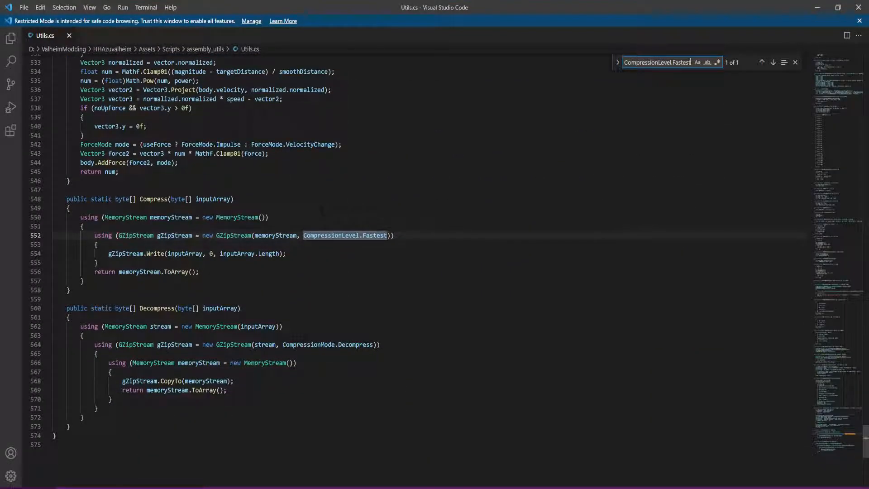
Step: Replace CompressionLevel.Fastest in the Compress method with System.IO.Compression.CompressionLevel.Fastest, save Utils.cs and close the editor
left_click(307, 255)
left_click_drag(303, 235, 388, 236)
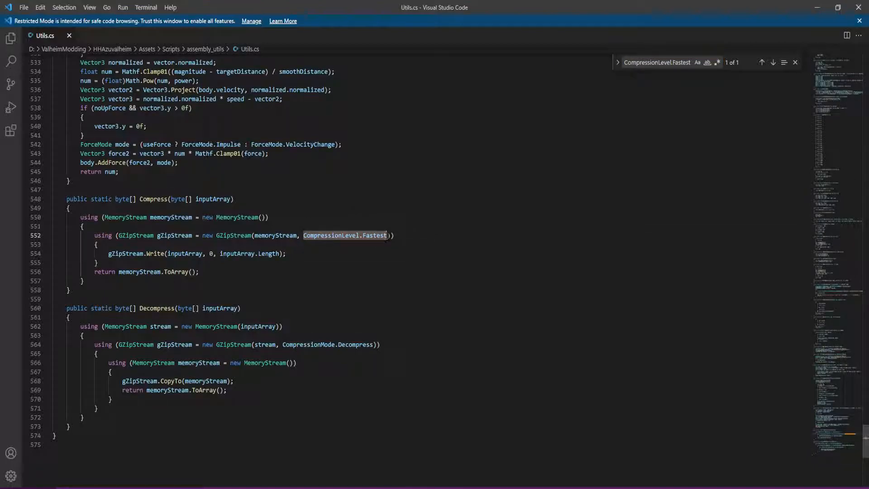
type("System.IO.Compression.CompressionLevel.Fastest")
key("ctrl+s")
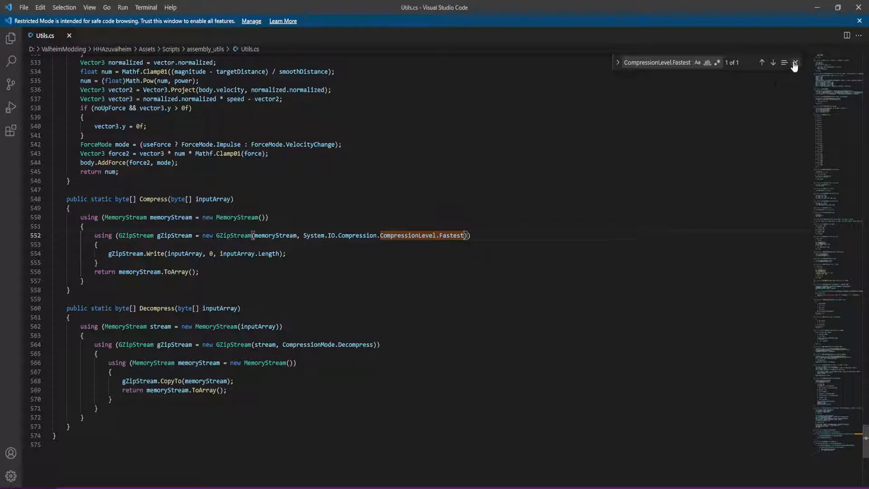
key("Escape")
key("Down")
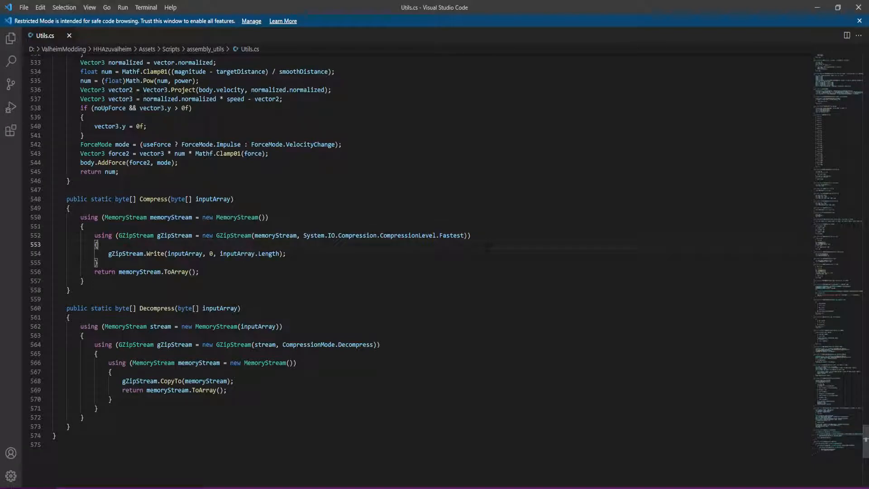
left_click(854, 10)
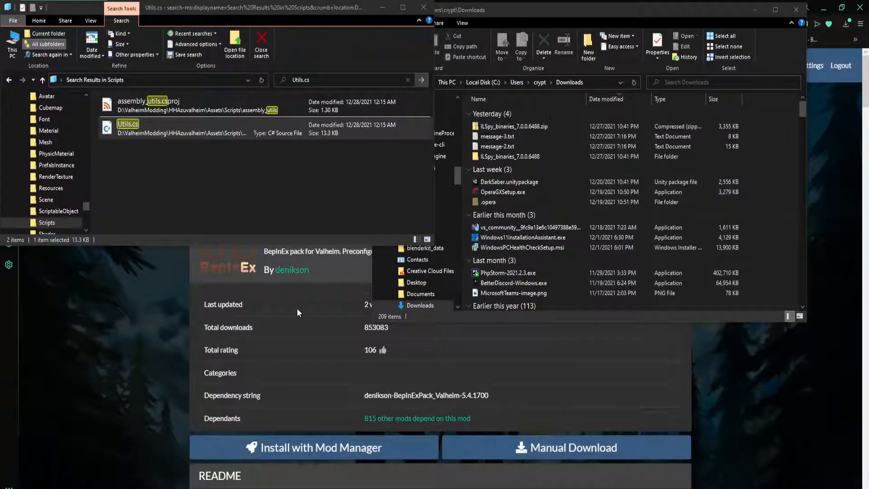
left_click(275, 176)
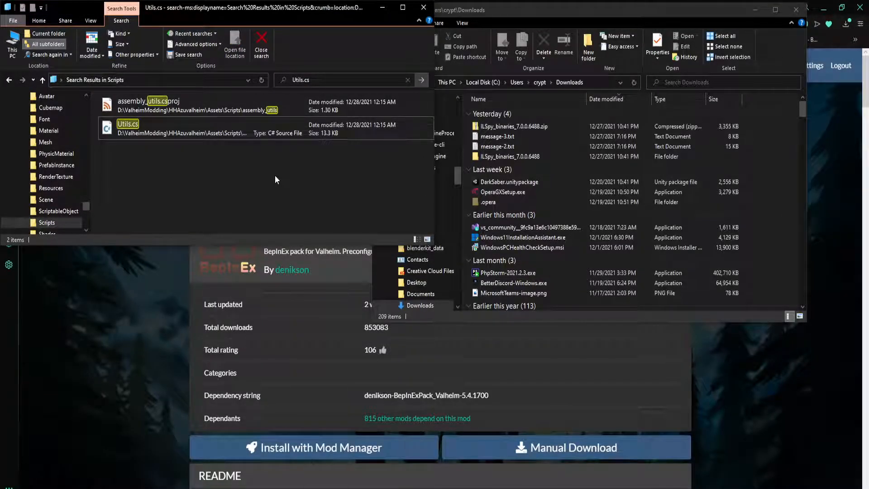
Step: Search the Scripts folder for Heightmap.cs and open that file in Visual Studio Code
left_click(330, 80)
type("Heightmap.cs")
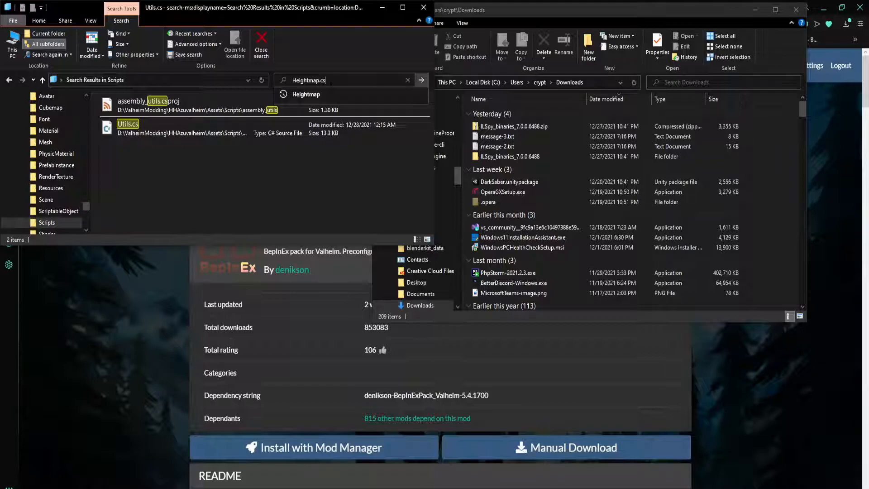
key("Return")
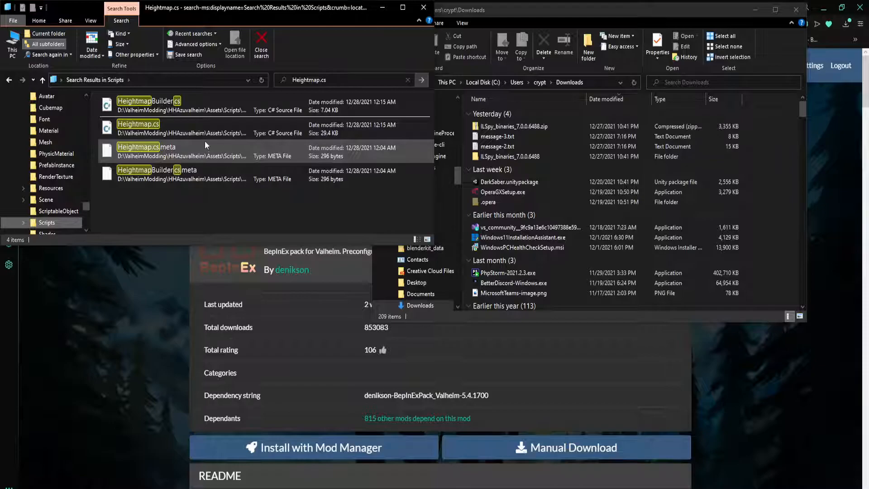
double_click(184, 129)
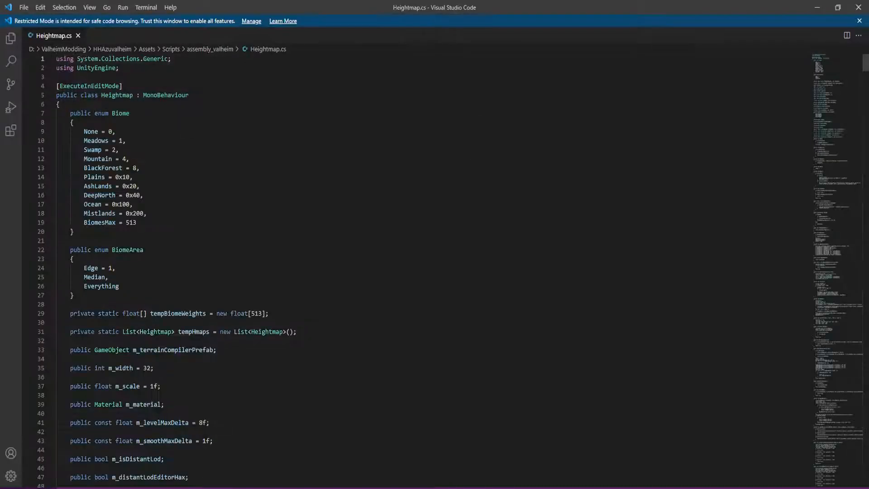
Step: Delete the [ExecuteInEditMode] attribute above the Heightmap class, save Heightmap.cs and close the editor
left_click_drag(123, 86, 51, 87)
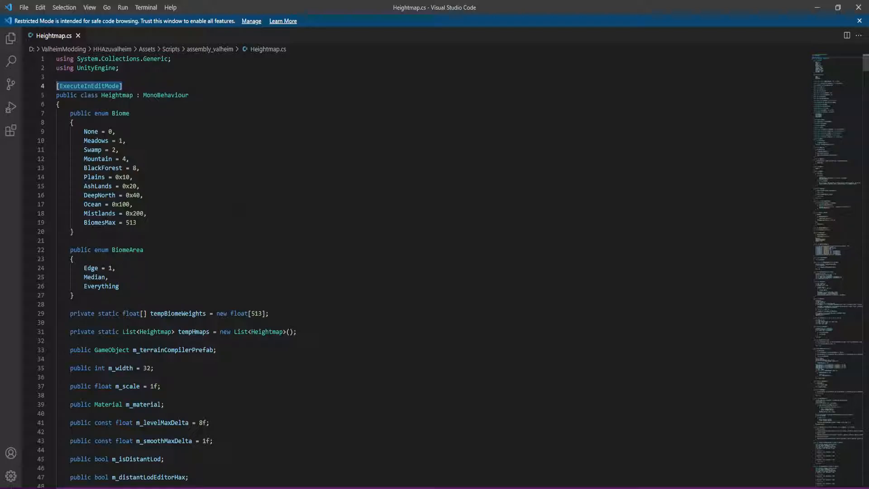
key("BackSpace")
key("ctrl+s")
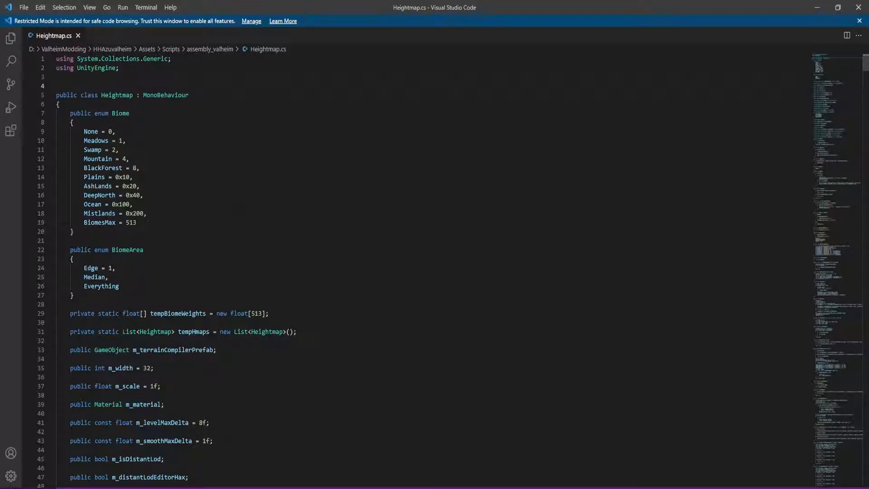
left_click(859, 8)
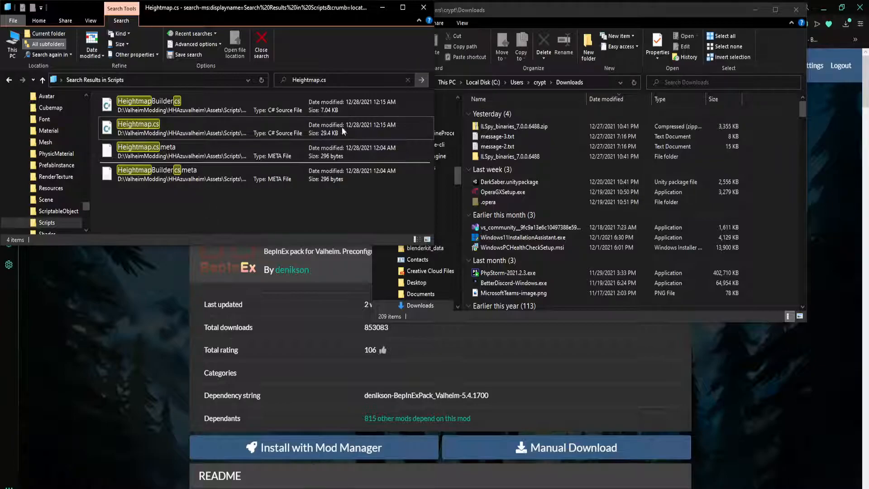
Step: Replace the Scripts folder search with Terminal.cs and open the matching file in Visual Studio Code
left_click(407, 79)
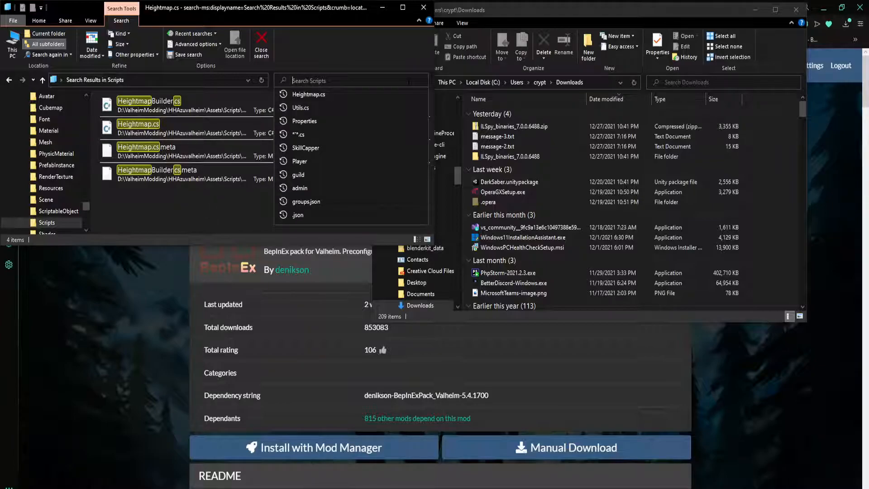
type("Terminal.cs")
key("Return")
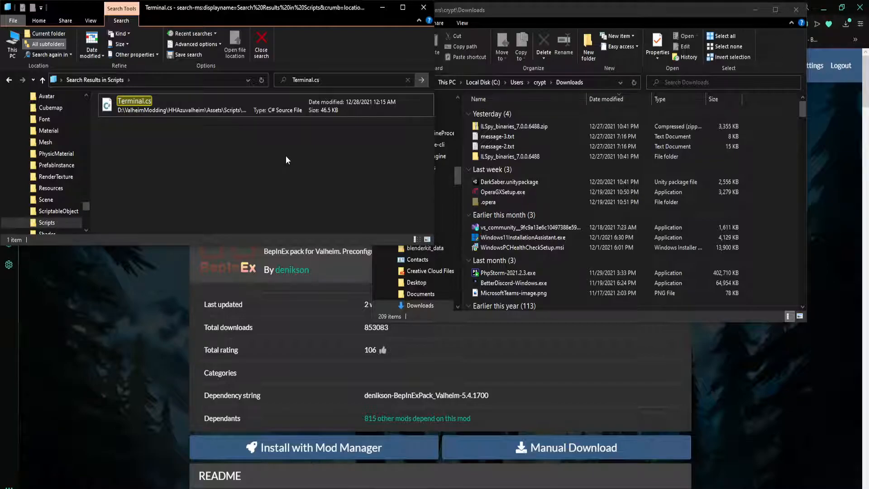
left_click(224, 104)
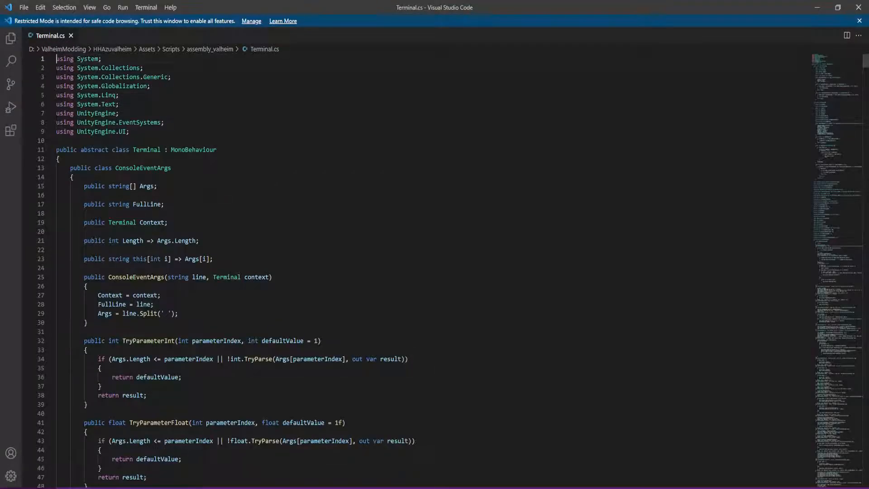
Step: Find count( in Terminal.cs and delete the whole void count(string key, int level, int increment) function
scroll(407, 272, "down", 20)
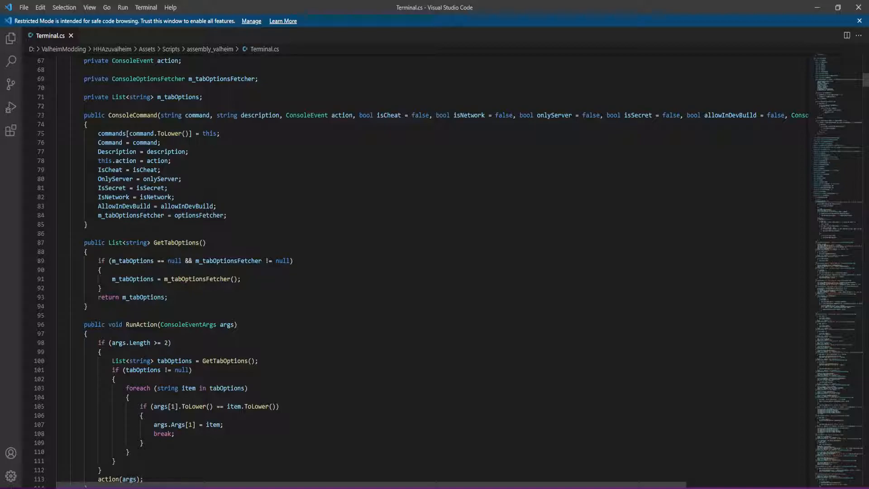
left_click(227, 215)
key("ctrl+f")
type("count")
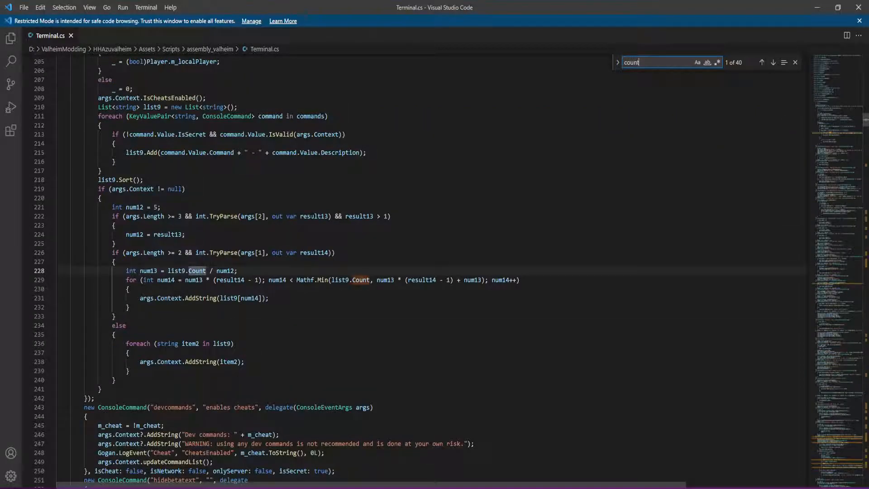
type("(")
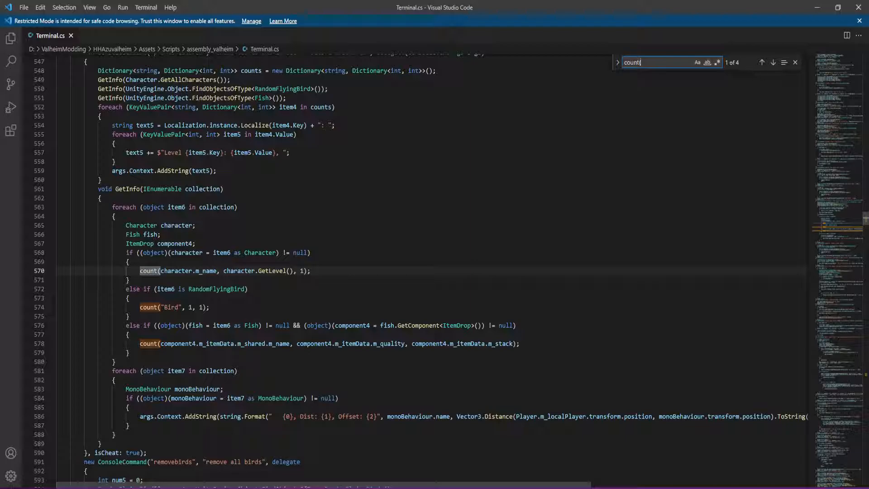
left_click(773, 63)
left_click(773, 63)
left_click(773, 62)
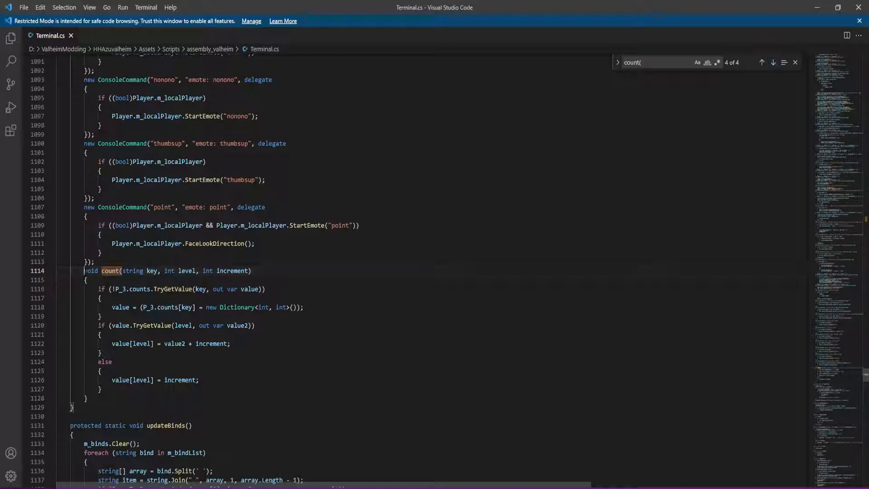
left_click_drag(84, 271, 88, 399)
key("Delete")
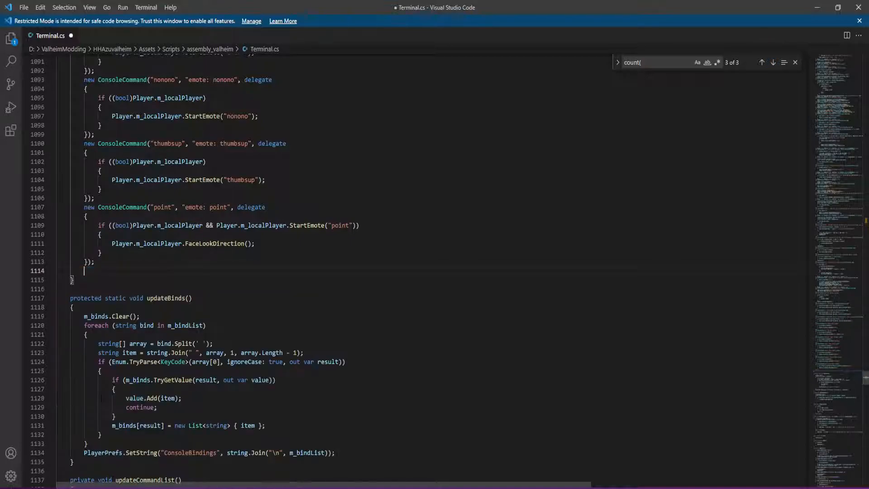
Step: Delete the three remaining count( calls for characters, birds and fish inside the GetInfo function
left_click(762, 62)
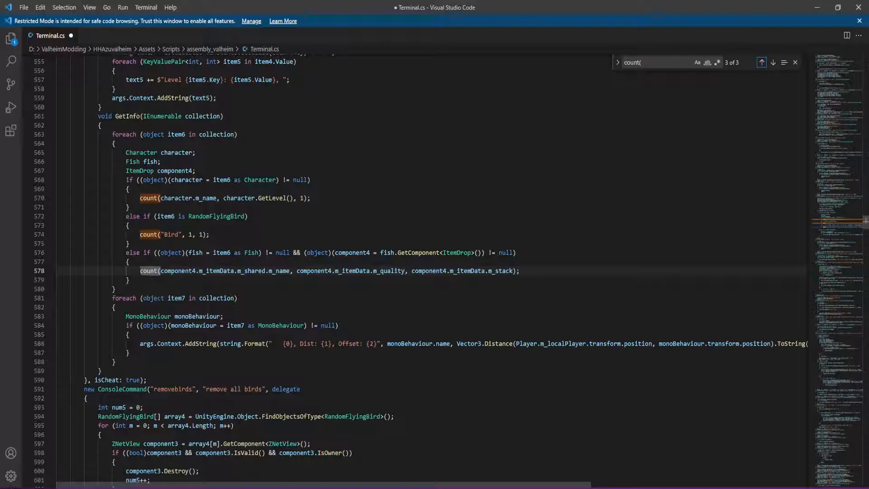
left_click(140, 270)
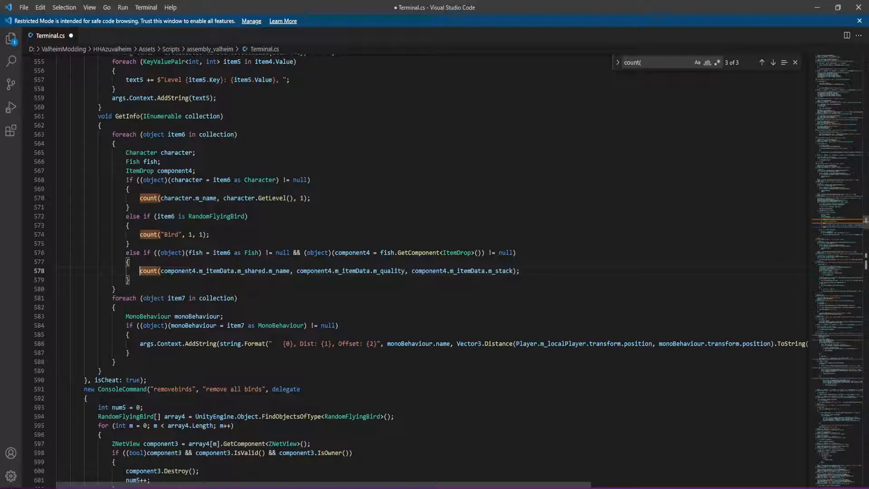
left_click_drag(520, 271, 140, 271)
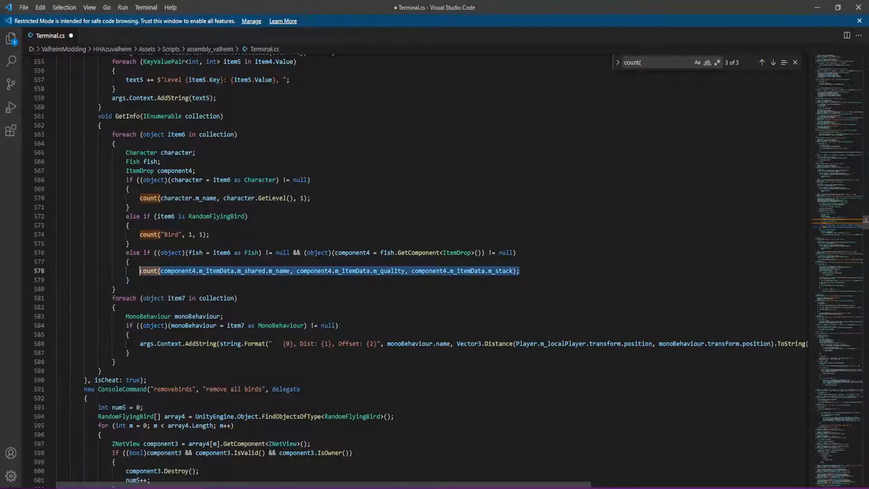
key("Delete")
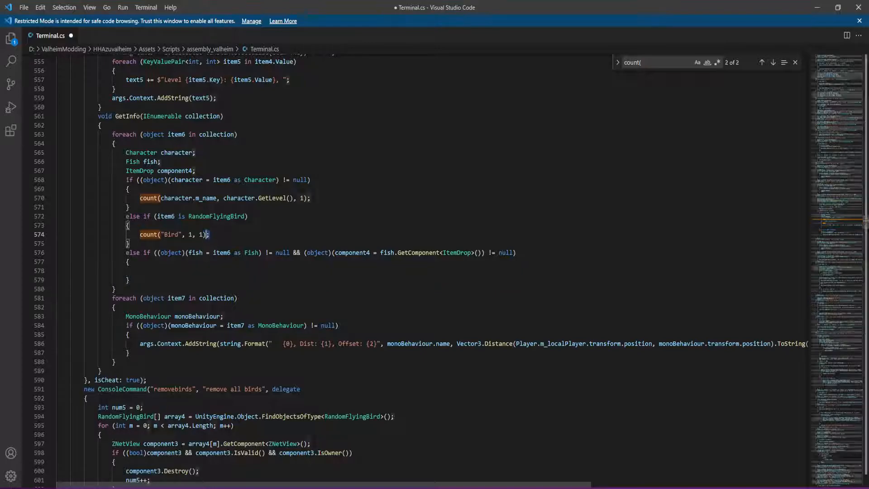
left_click_drag(209, 234, 126, 234)
key("Delete")
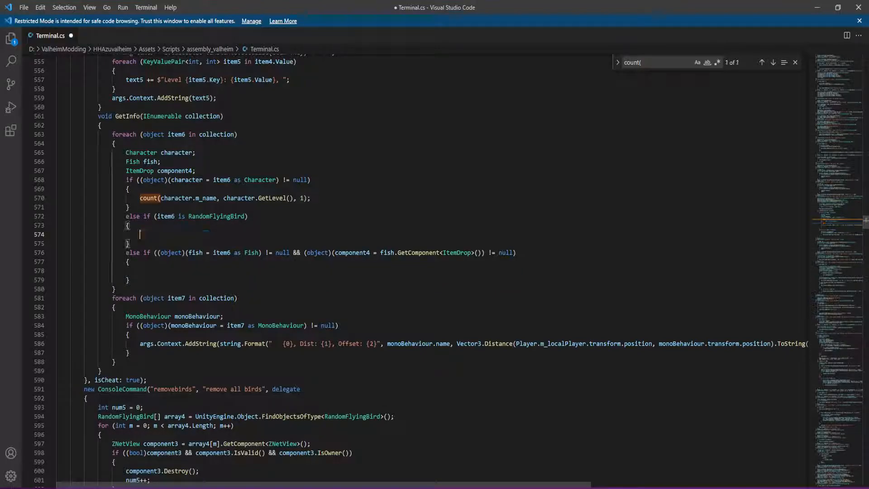
left_click_drag(310, 197, 139, 198)
key("Delete")
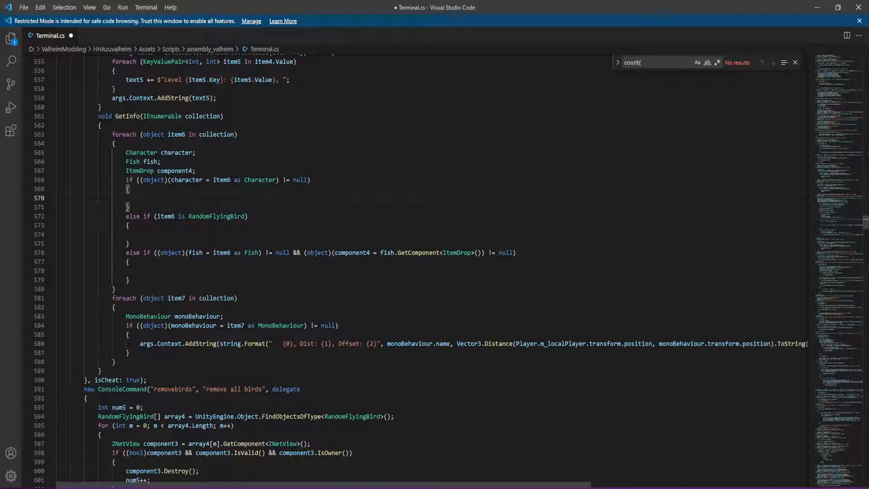
Step: Save Terminal.cs, close the find box and the editor, and return to the file search results
left_click(247, 216)
key("ctrl+s")
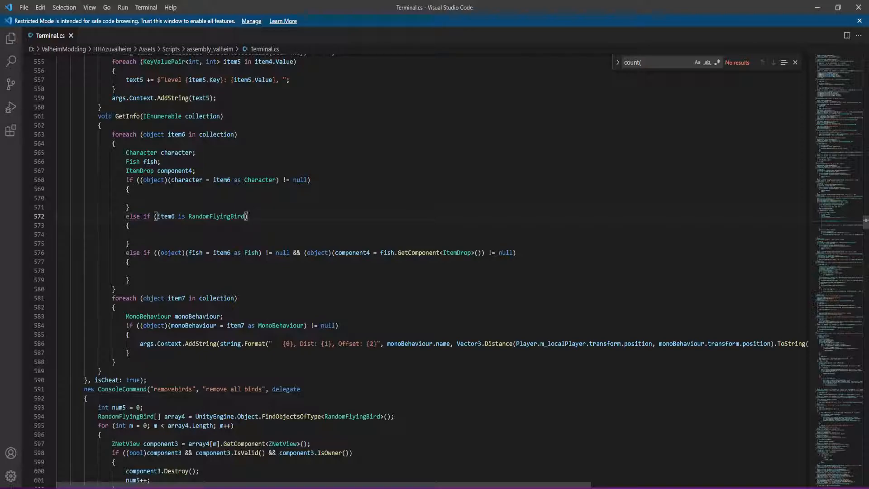
left_click(795, 62)
left_click(858, 7)
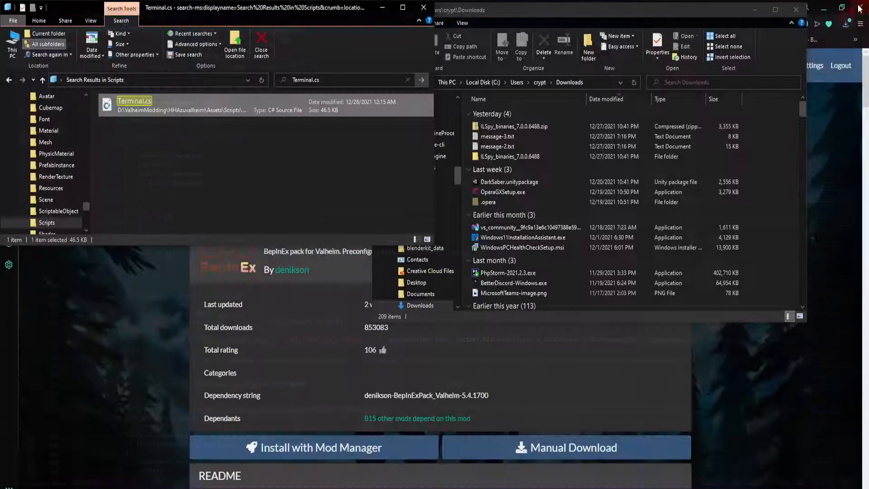
left_click(246, 181)
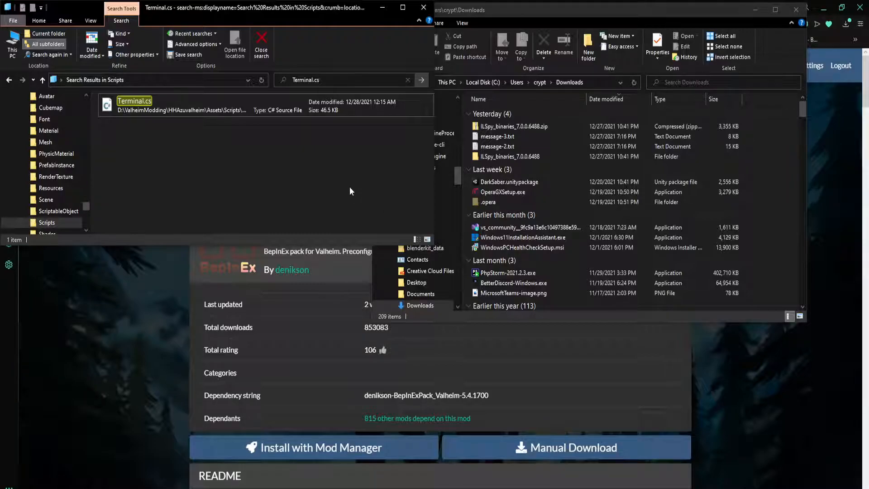
Step: Search Windows for unity, launch Unity Hub and look through its Projects list
key("super+u")
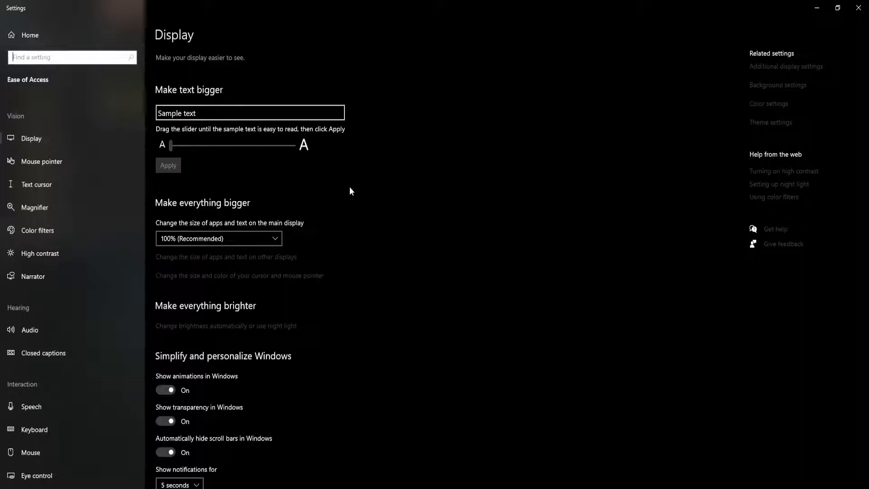
key("alt+F4")
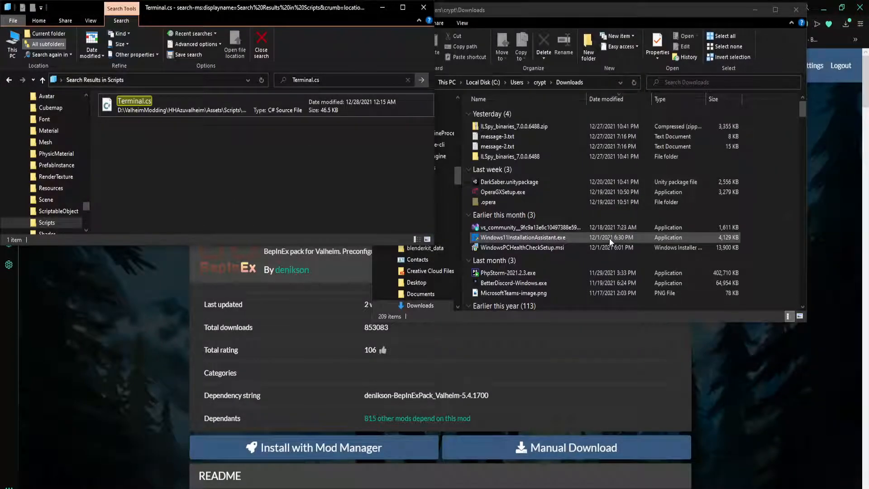
key("super")
type("unity")
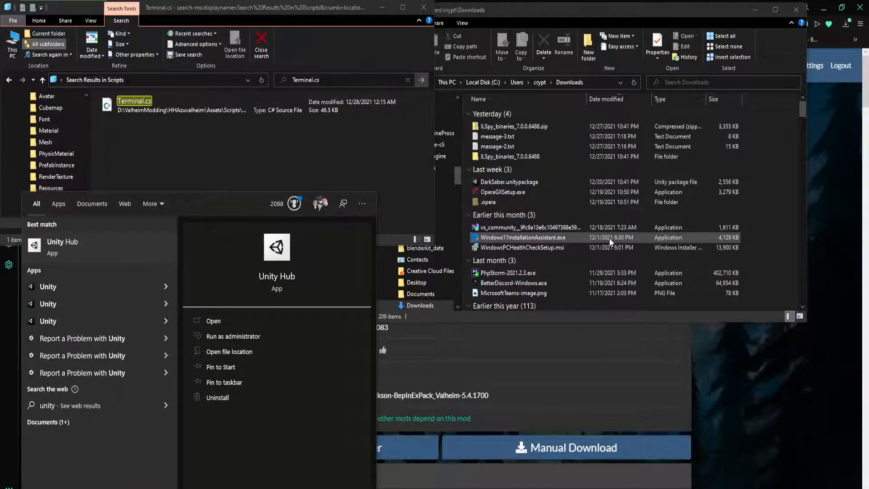
key("Return")
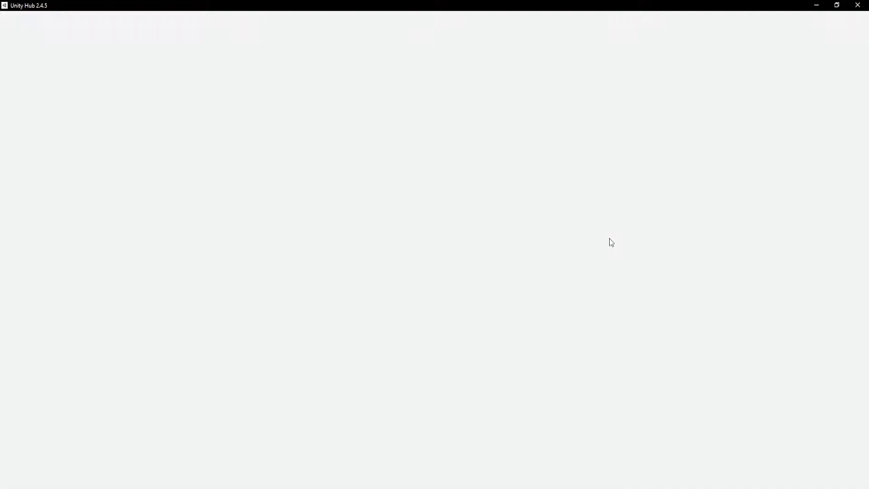
scroll(229, 157, "down", 1)
scroll(230, 157, "down", 2)
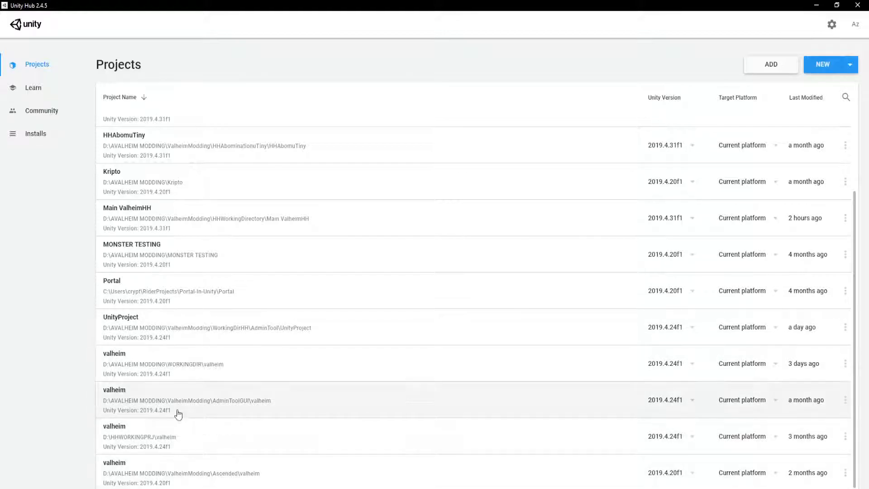
scroll(179, 412, "up", 3)
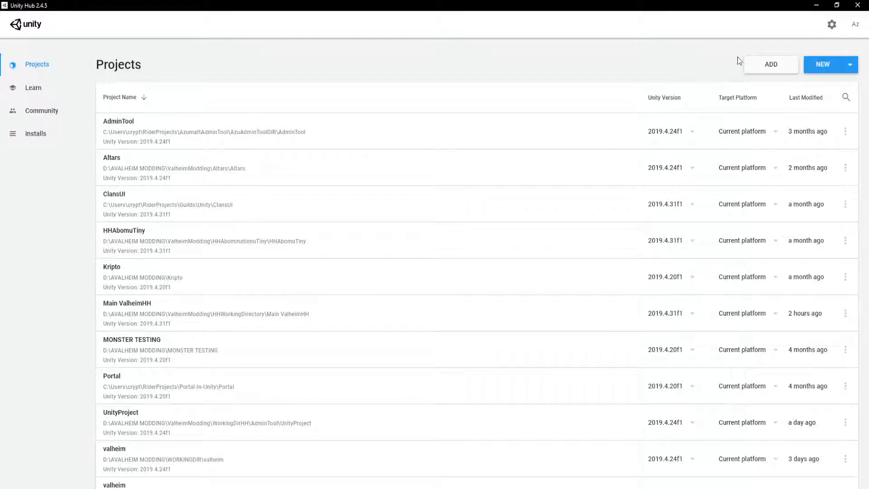
Step: Start adding a project in Unity Hub and copy the path of D:\ValheimModding\HHAzuvalheim from File Explorer
left_click(771, 68)
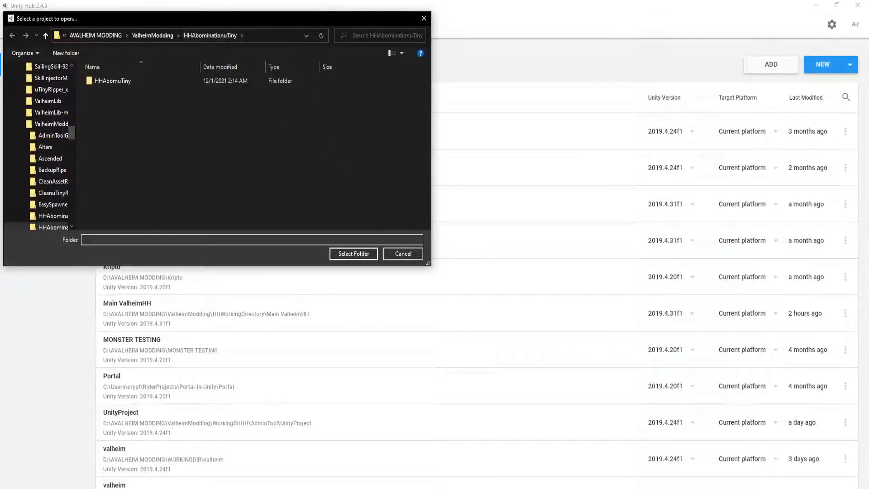
mouse_move(365, 486)
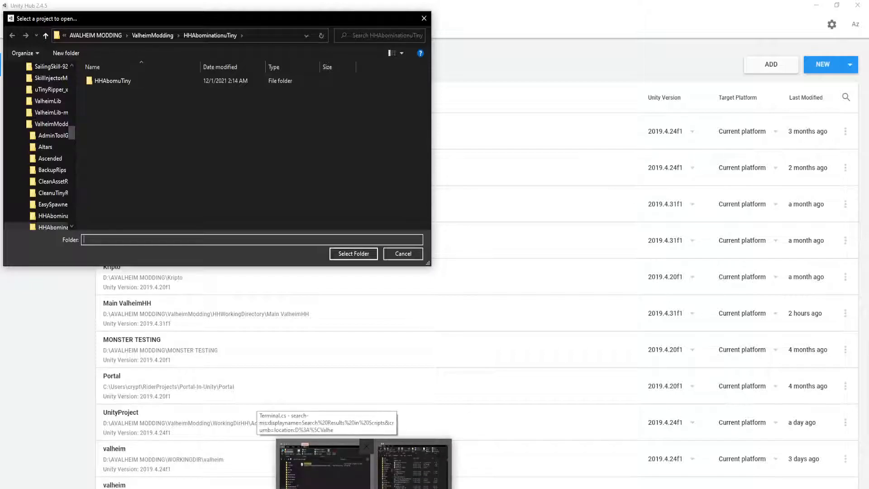
left_click(319, 462)
middle_click(364, 486)
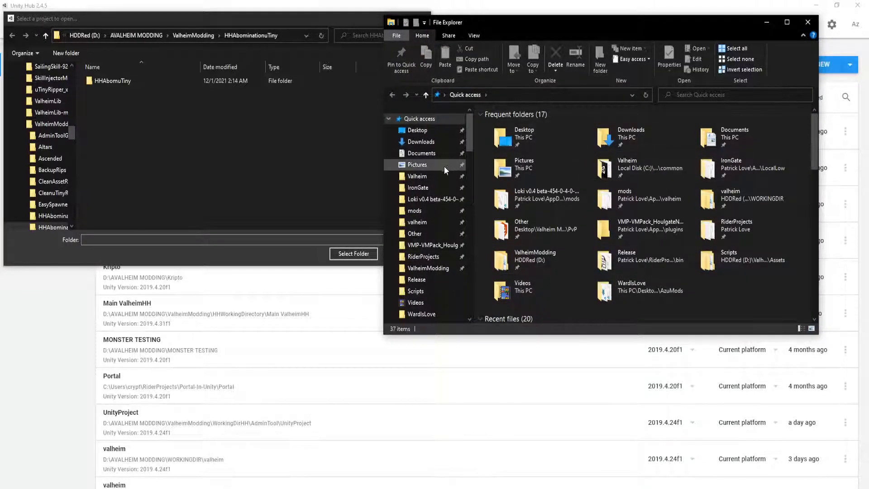
left_click(425, 268)
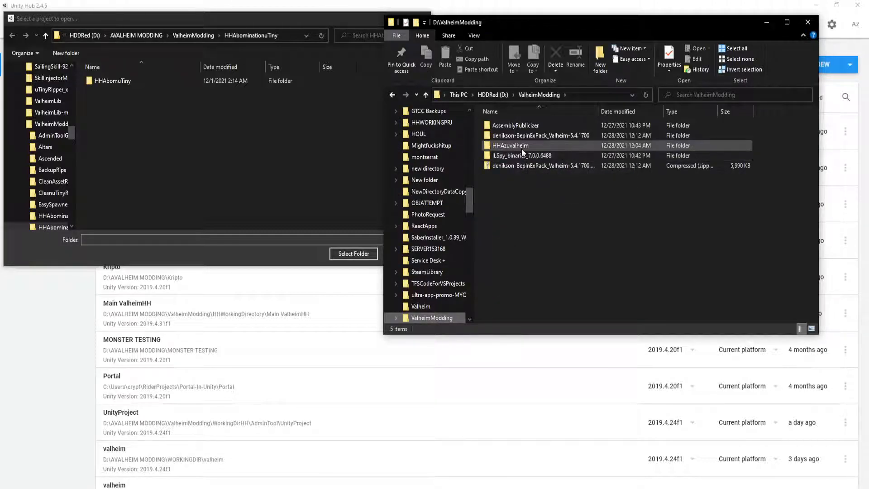
double_click(521, 147)
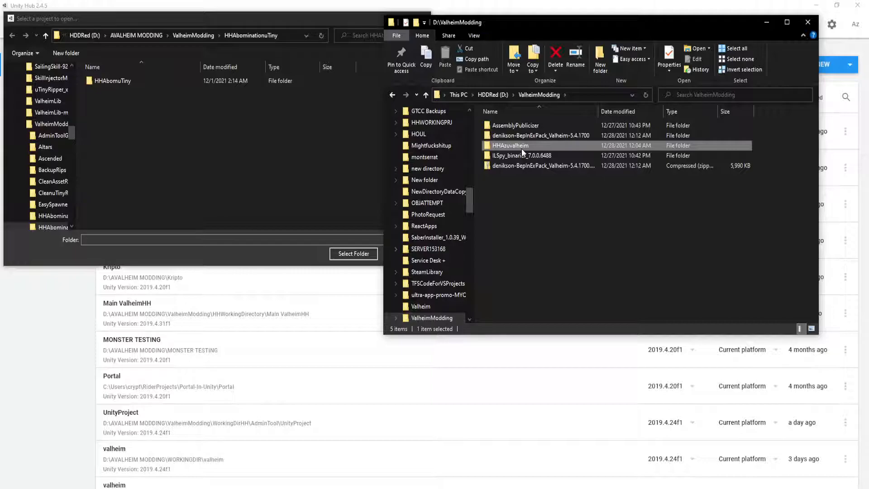
left_click(604, 94)
key("ctrl+c")
Step: Paste the copied path into the project chooser and add the HHAzuvalheim folder to the Projects list
left_click(281, 39)
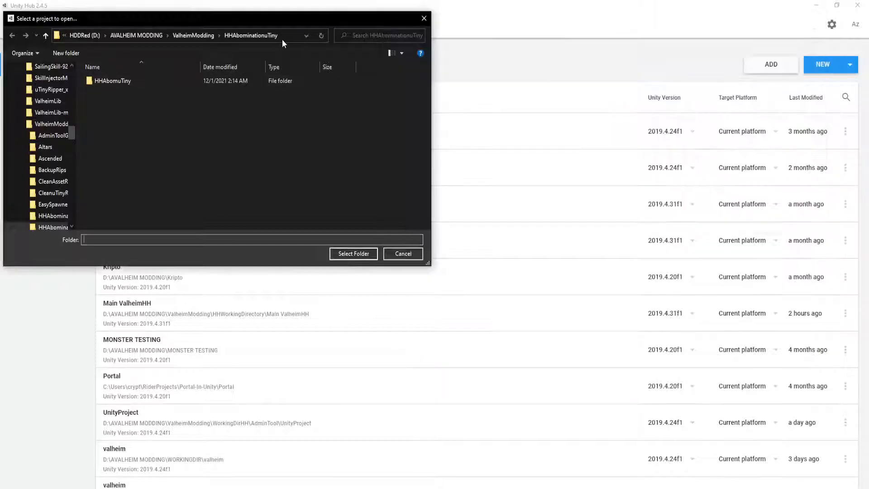
key("ctrl+v")
key("Return")
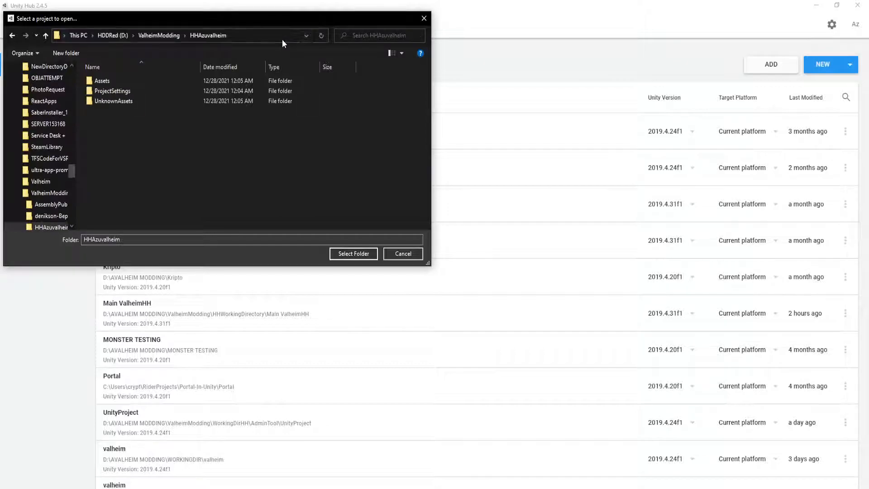
left_click(342, 254)
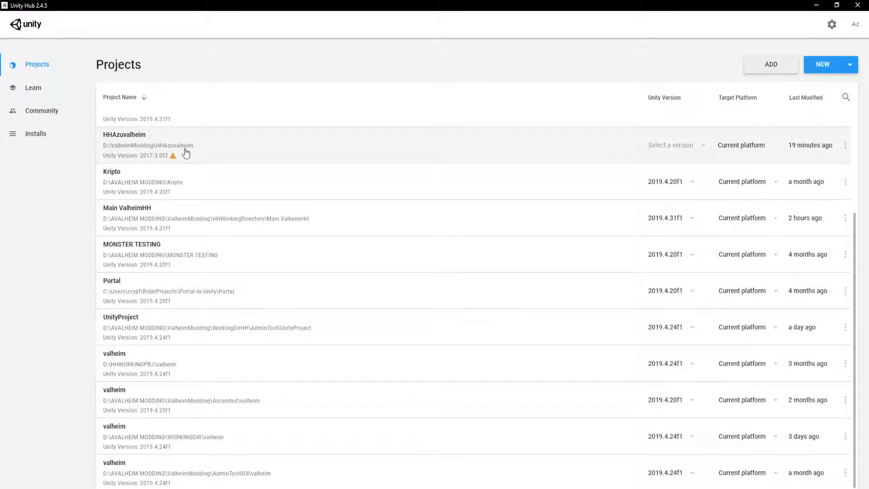
Step: Check the Unity versions offered for HHAzuvalheim and the editor versions under Installs, and return to the Projects list
left_click(686, 149)
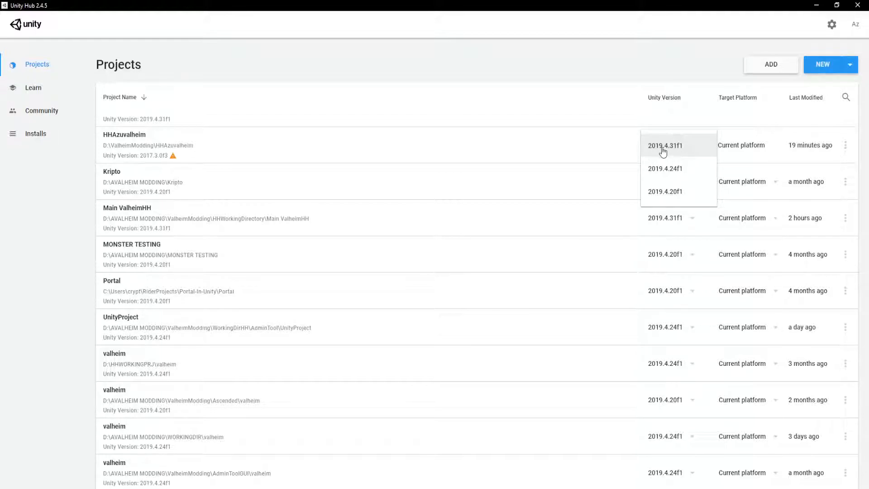
left_click(598, 64)
left_click(38, 137)
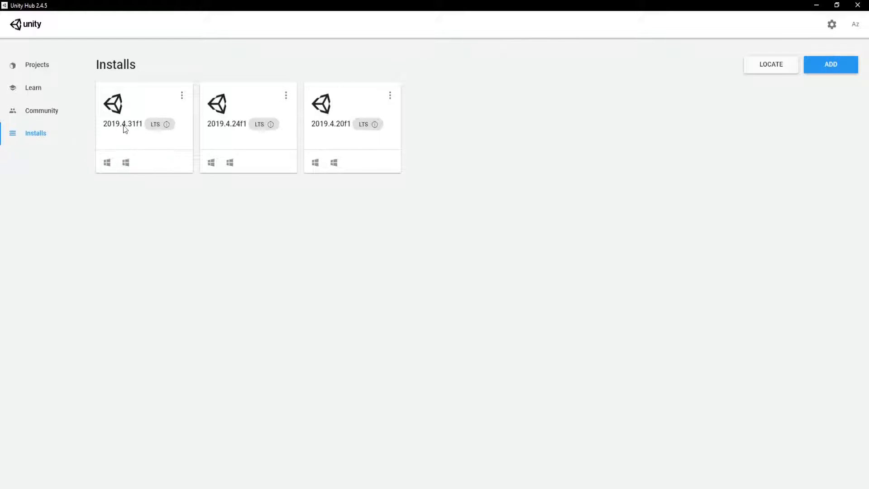
mouse_move(142, 131)
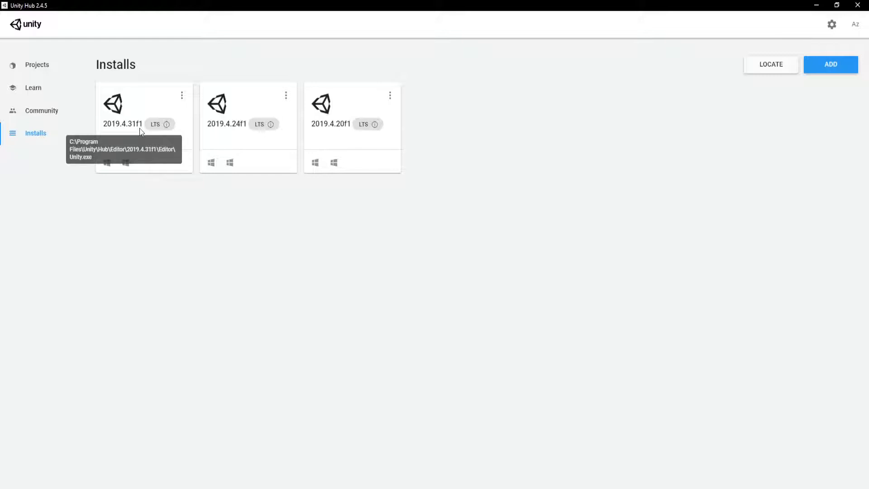
left_click(45, 67)
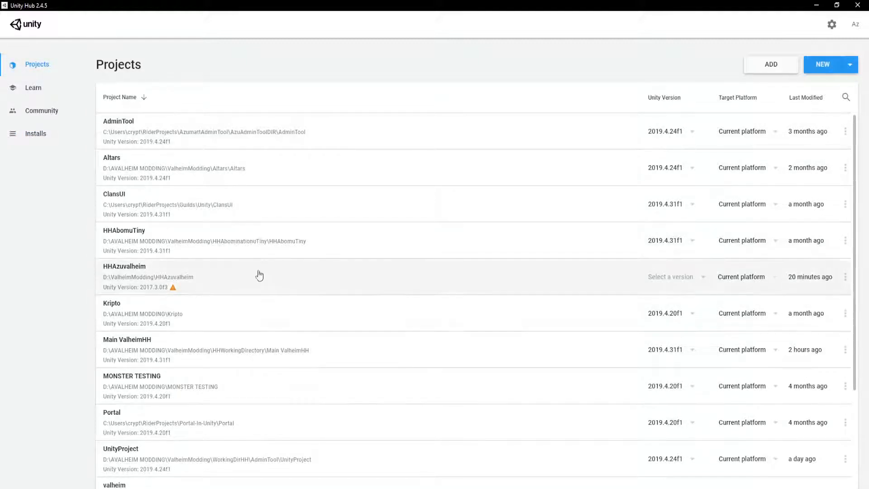
Step: Open HHAzuvalheim with Unity 2019.4.31f1, accepting the project upgrade, and check the editor's Console for errors
left_click(669, 277)
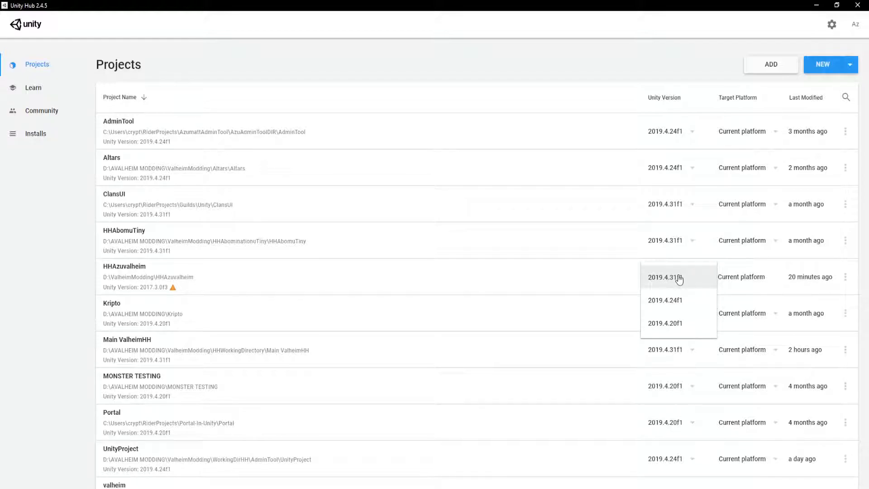
left_click(678, 278)
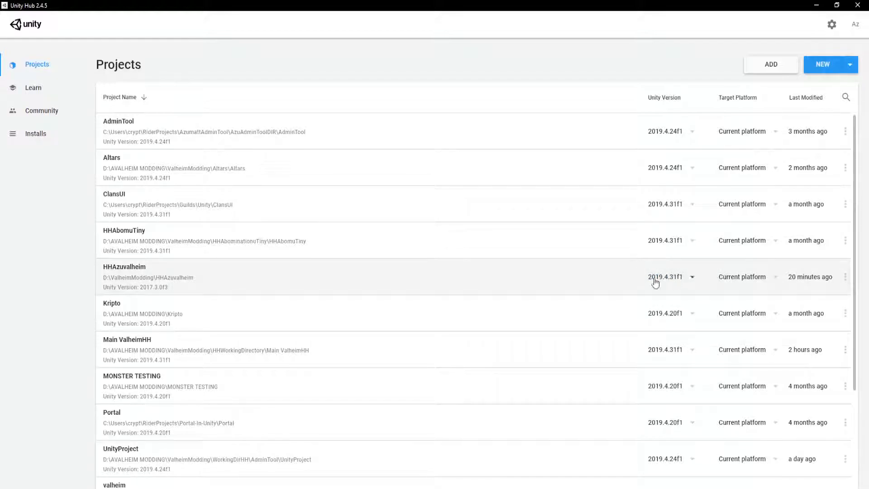
left_click(462, 287)
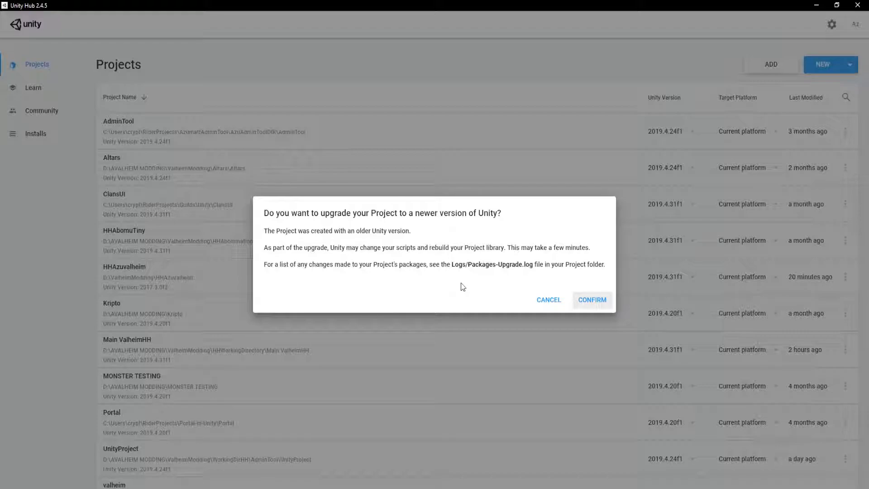
left_click(591, 301)
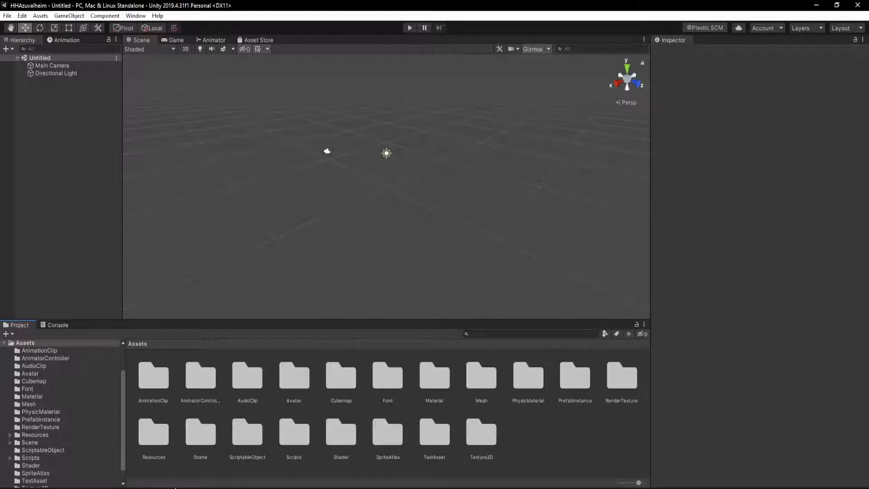
left_click(52, 325)
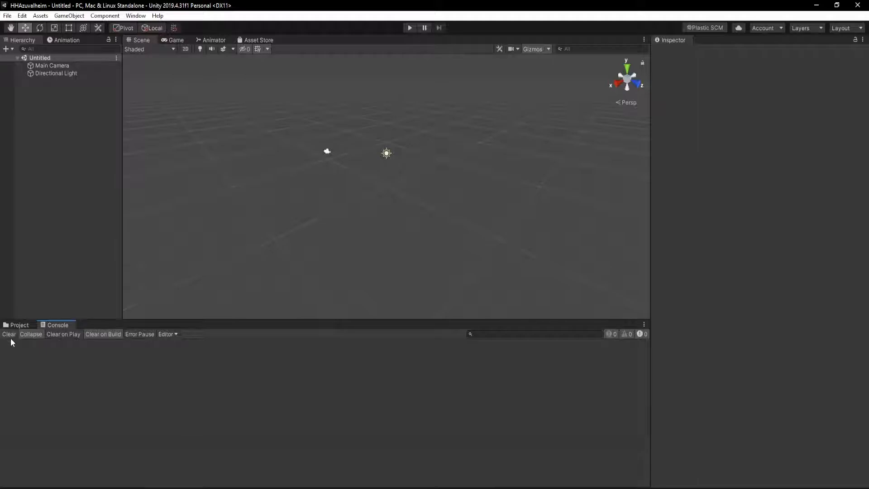
left_click(17, 325)
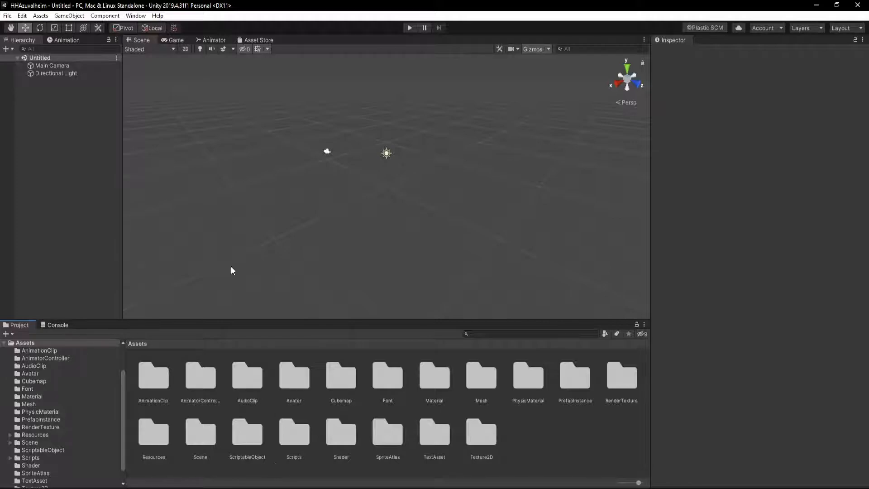
Step: In the project's Graphics settings, set the Deferred shader option to Built-in shader
left_click(22, 15)
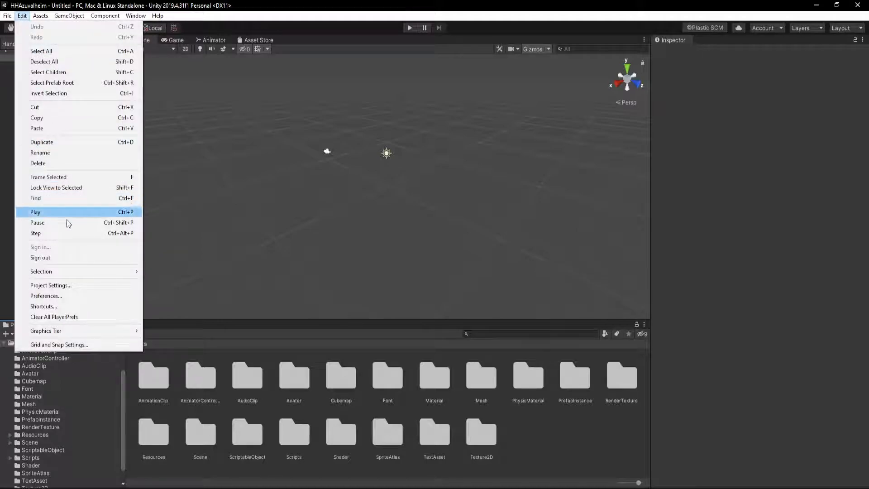
left_click(57, 285)
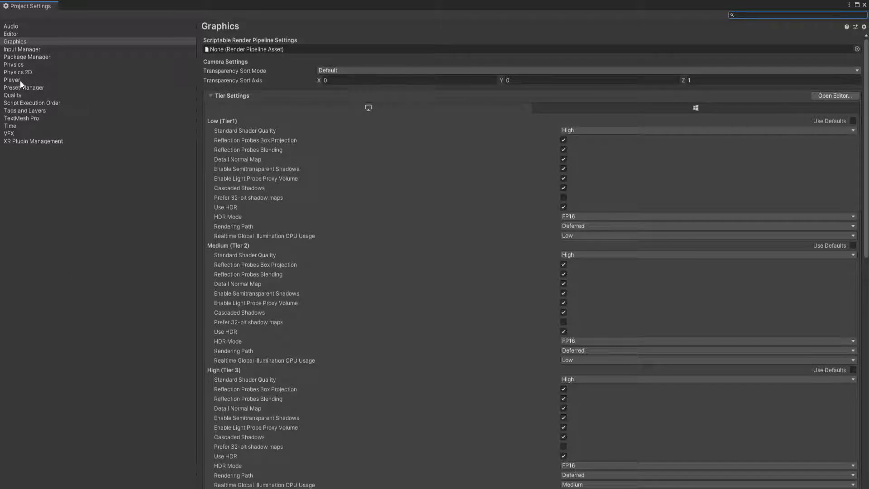
left_click(18, 42)
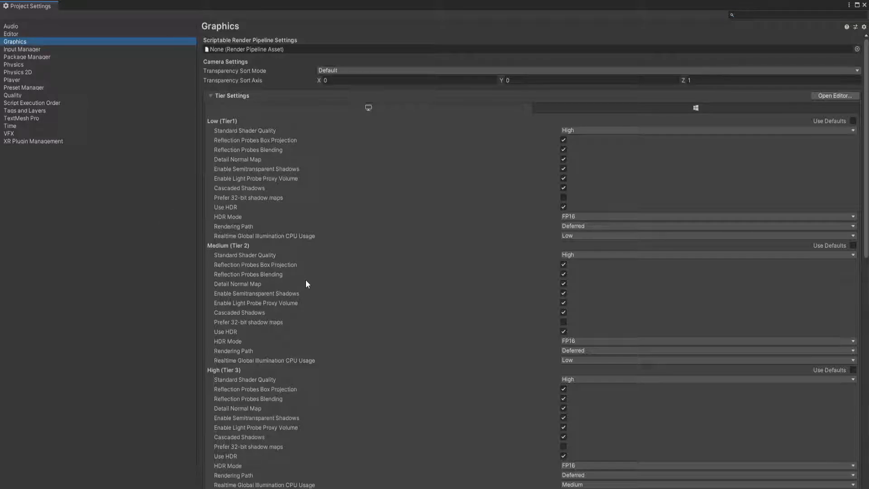
scroll(306, 283, "down", 10)
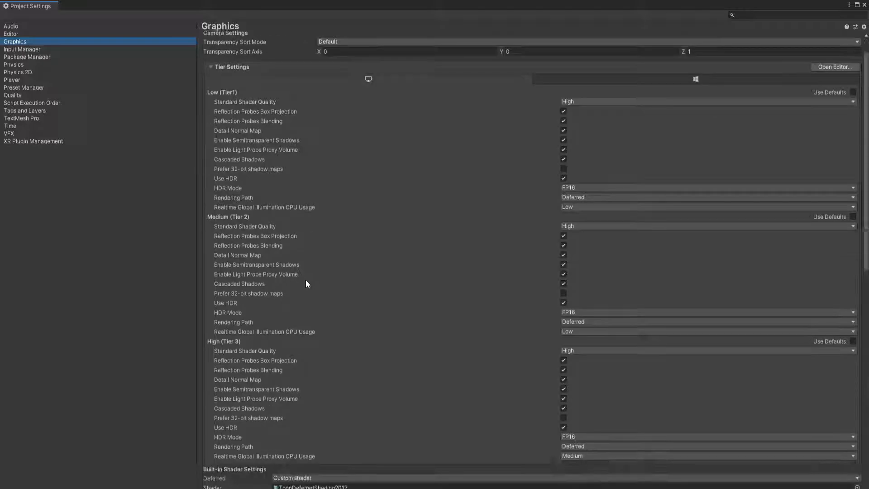
scroll(306, 279, "down", 1)
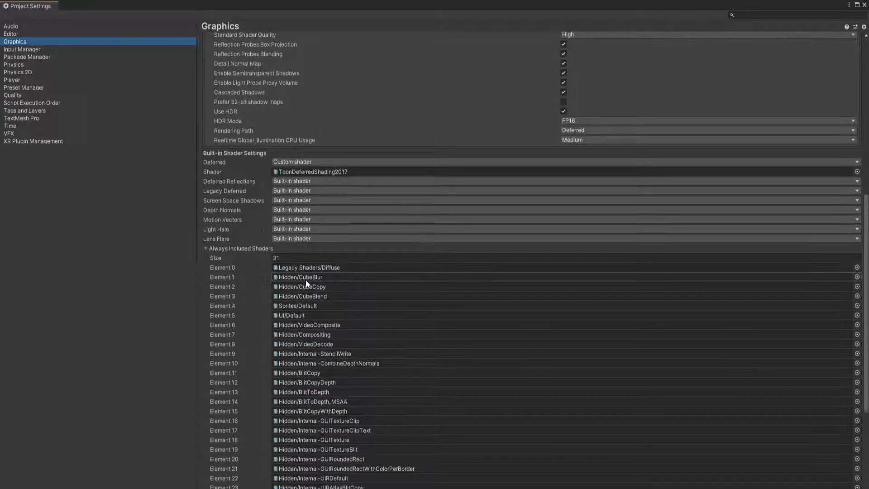
left_click(288, 162)
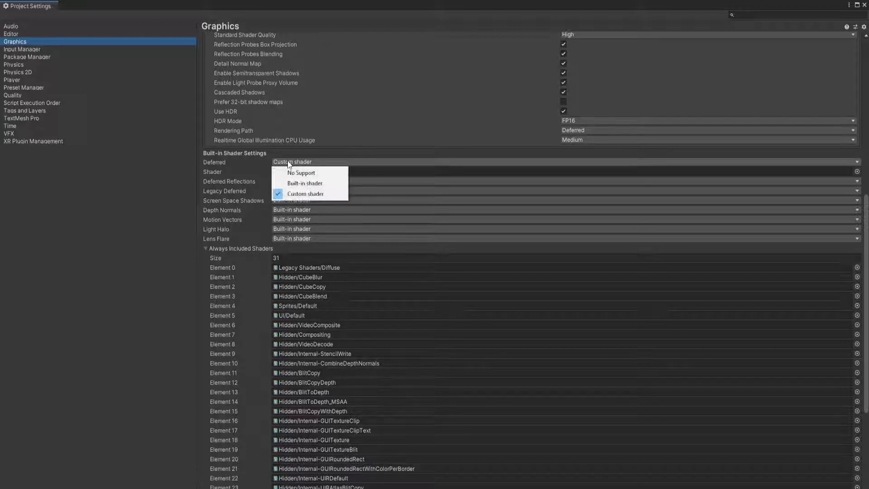
left_click(298, 185)
scroll(288, 283, "up", 5)
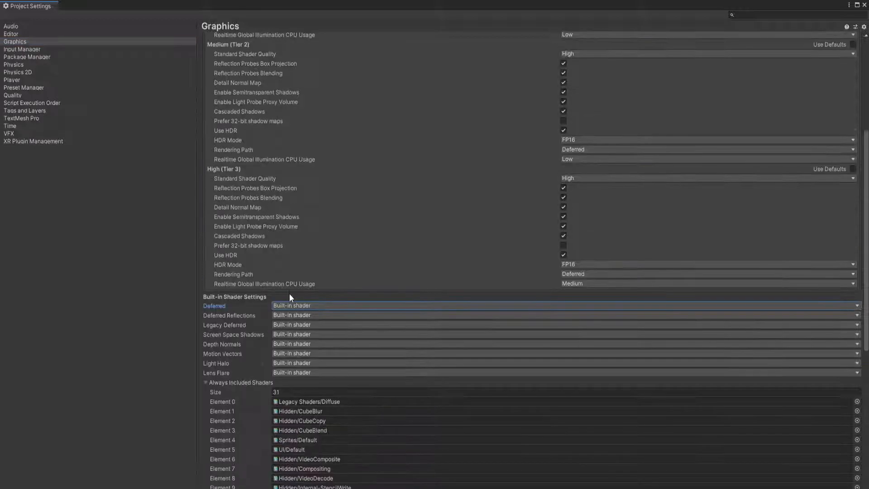
scroll(289, 295, "up", 7)
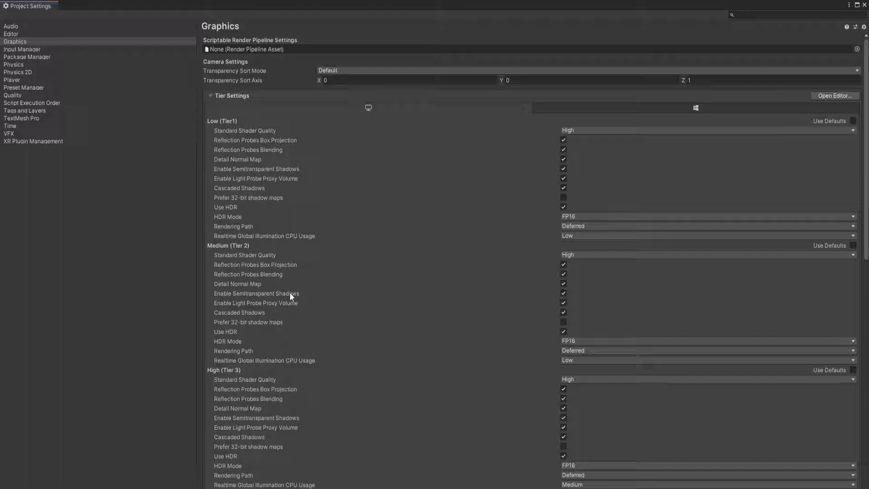
Step: In the Player settings, disable Auto Graphics API for Windows and add Vulkan to the Windows graphics APIs
left_click(22, 81)
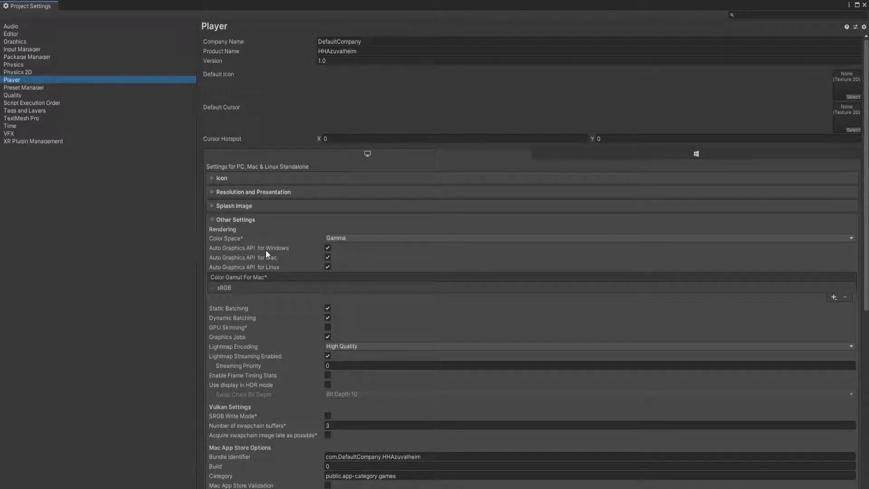
left_click(328, 248)
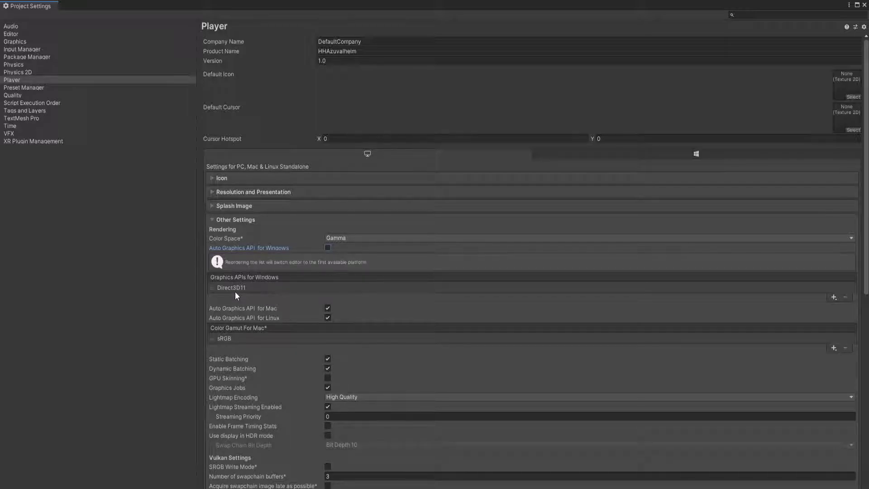
left_click(834, 298)
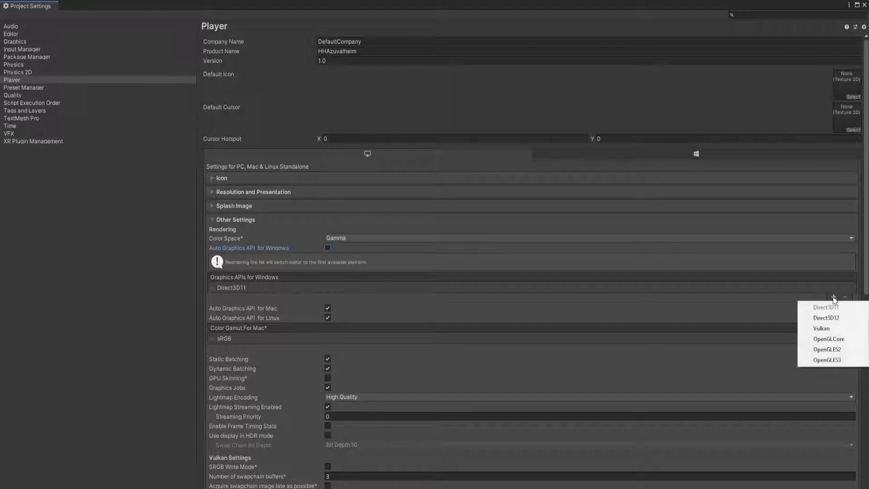
left_click(822, 329)
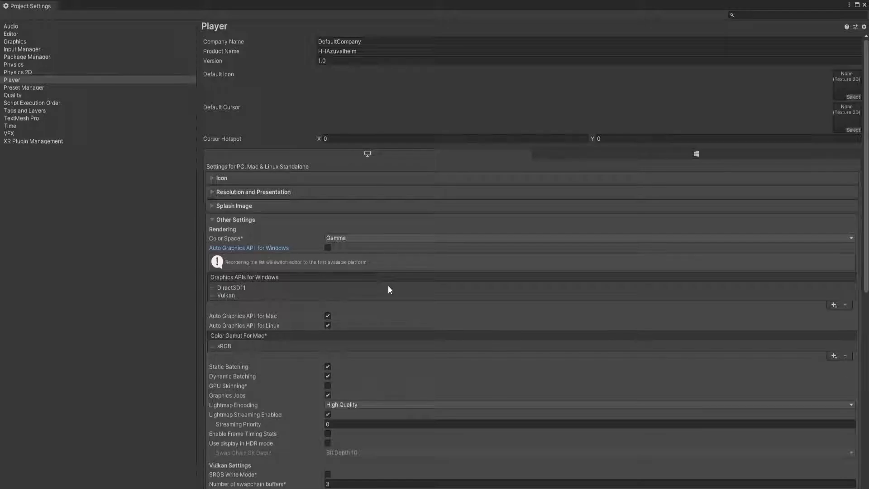
Step: Set the player's Color Space to Linear and close the Project Settings
left_click(343, 240)
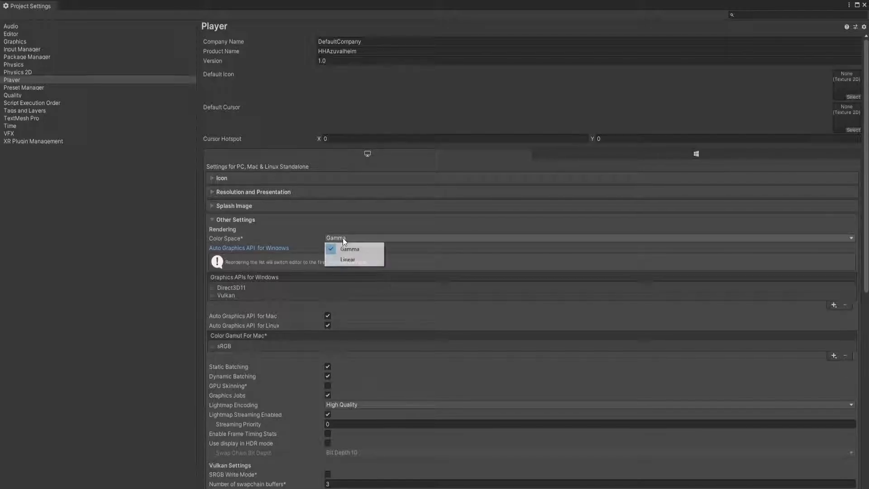
left_click(356, 260)
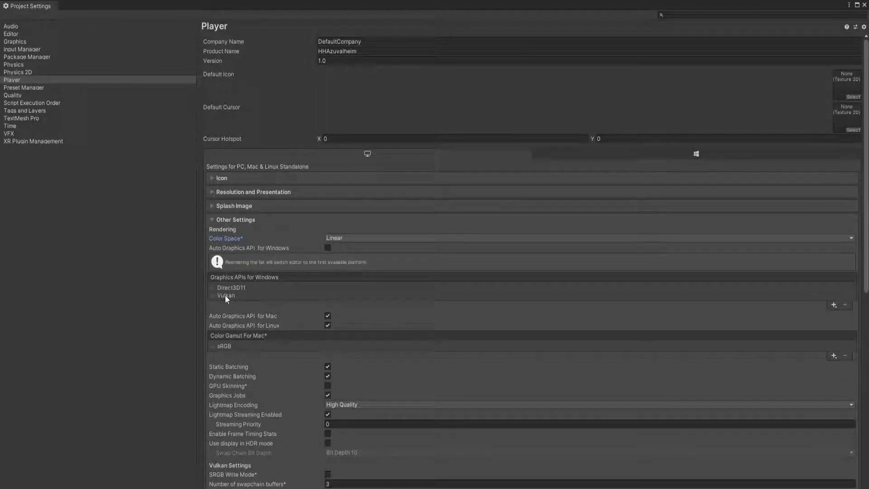
left_click(865, 5)
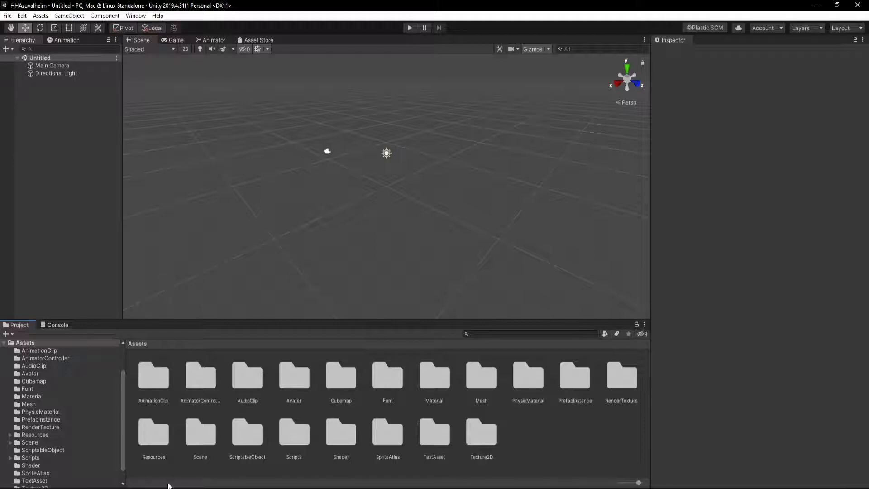
Step: Check the Console again, and inspect the AbominationTrophyMat material in the Assets Material folder
left_click(57, 325)
left_click(20, 324)
double_click(437, 379)
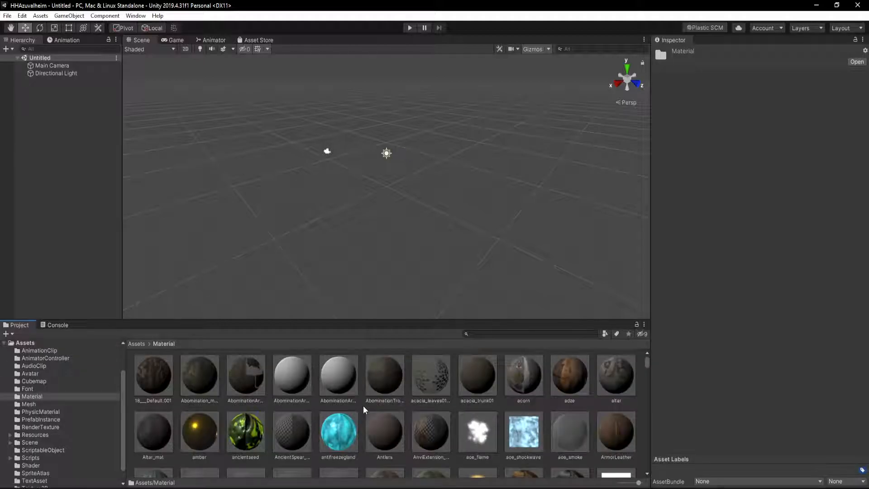
left_click(385, 383)
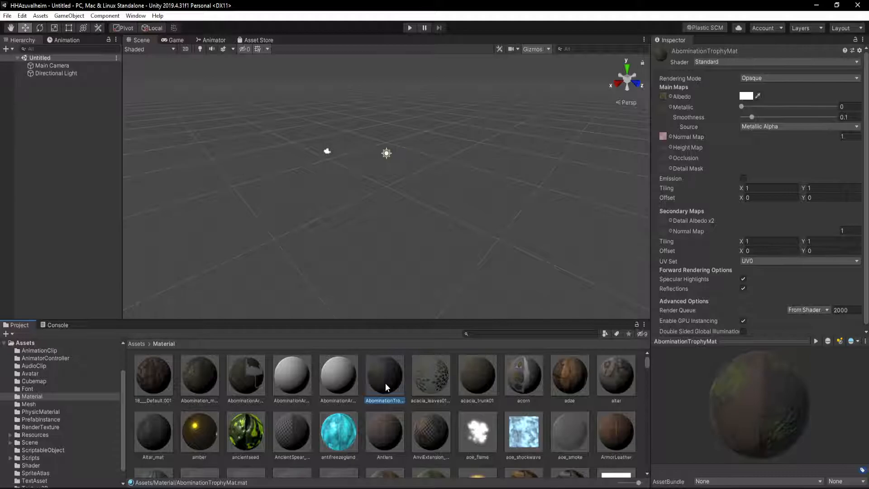
Step: Select all materials in the Assets Material folder and set their shader to Standard
scroll(385, 383, "down", 5)
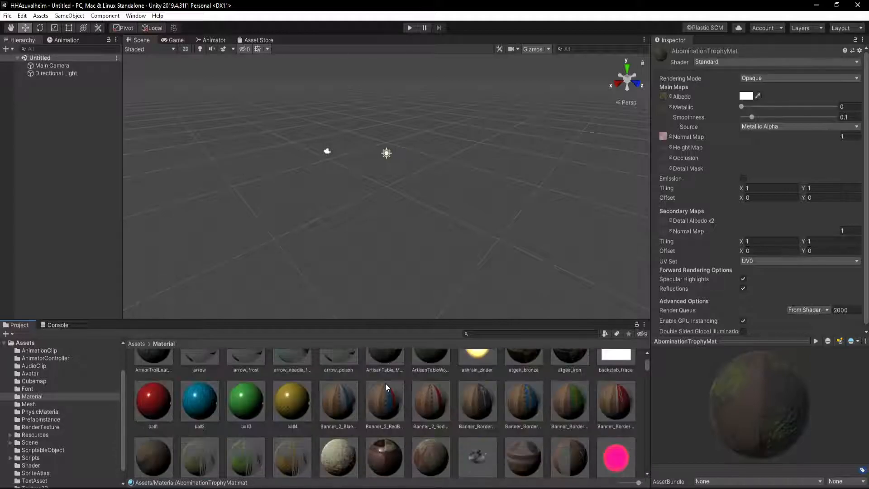
scroll(384, 382, "up", 5)
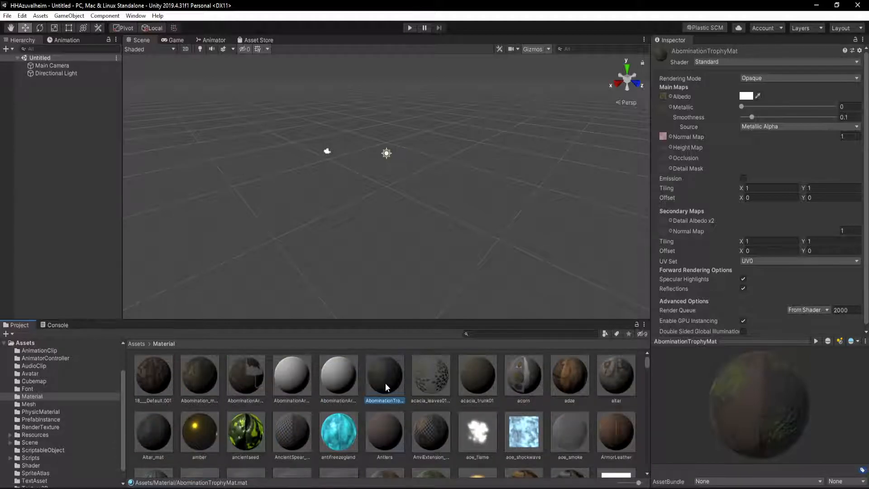
left_click(361, 386)
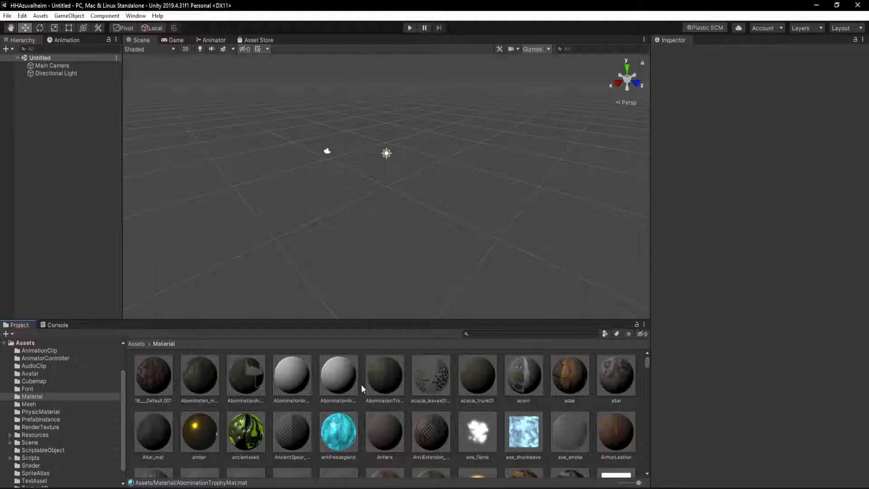
key("ctrl+a")
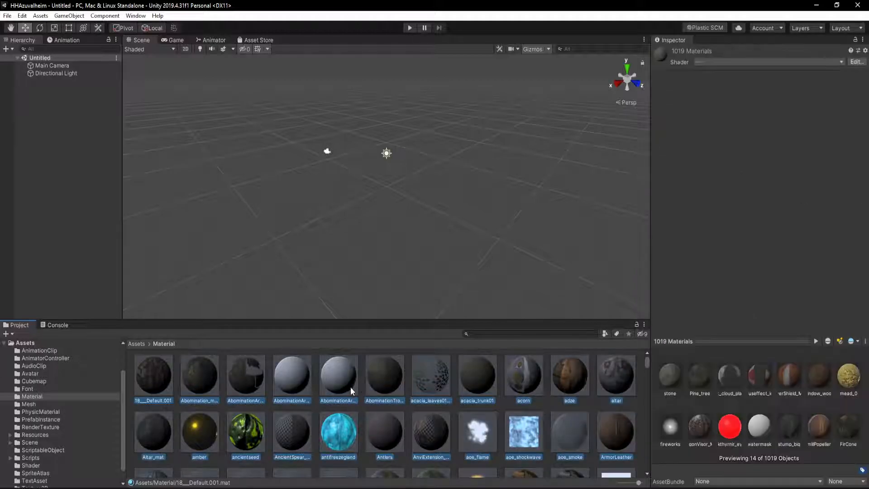
left_click(706, 61)
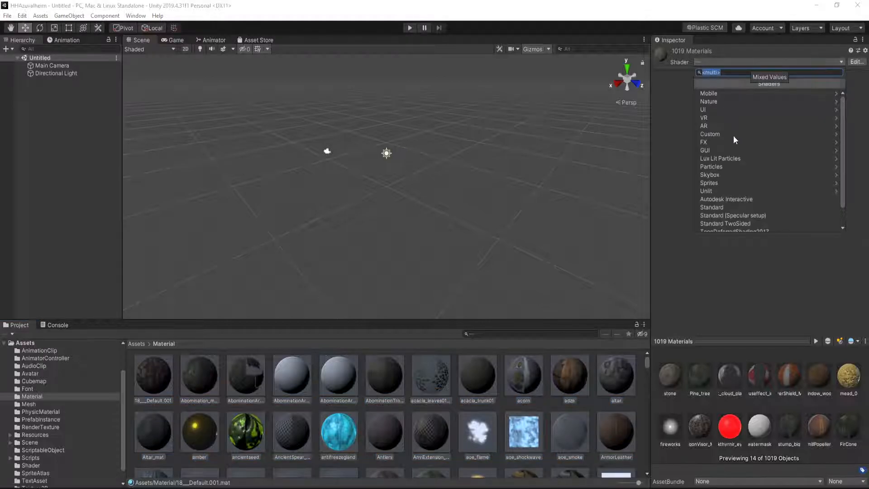
left_click(721, 206)
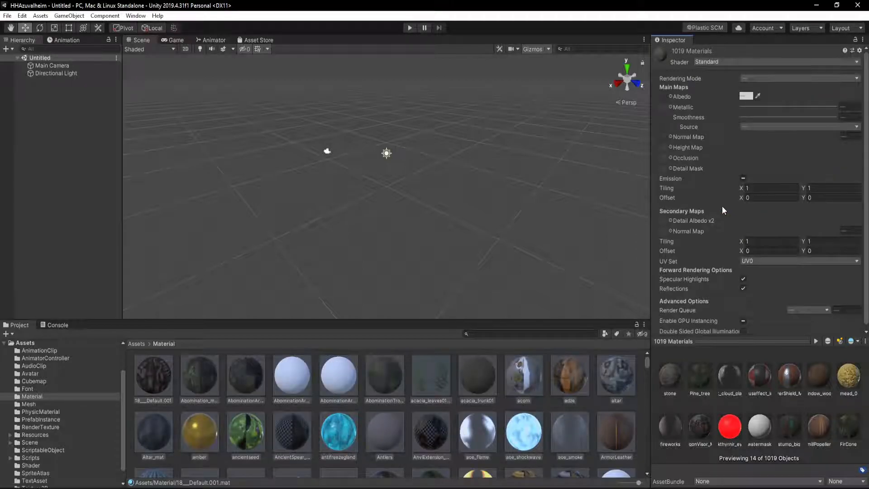
left_click(501, 403)
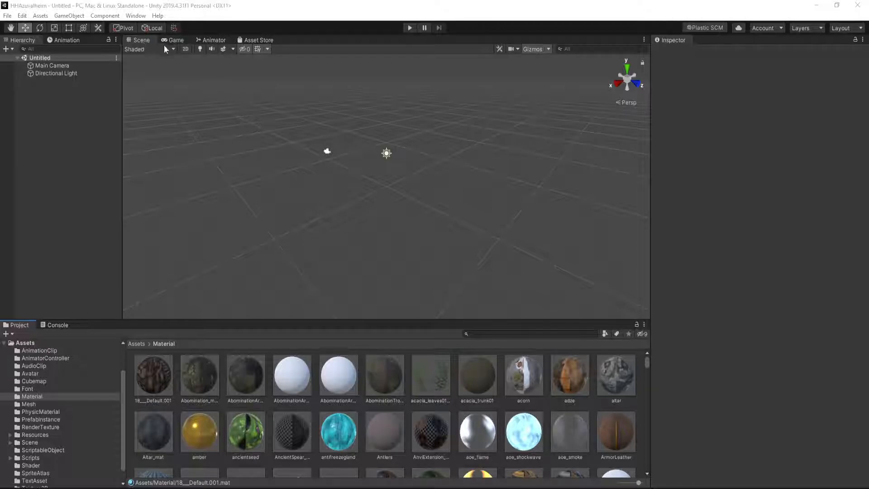
Step: Check the Scene view's effects options and inspect the AbominationArmor material
left_click(232, 49)
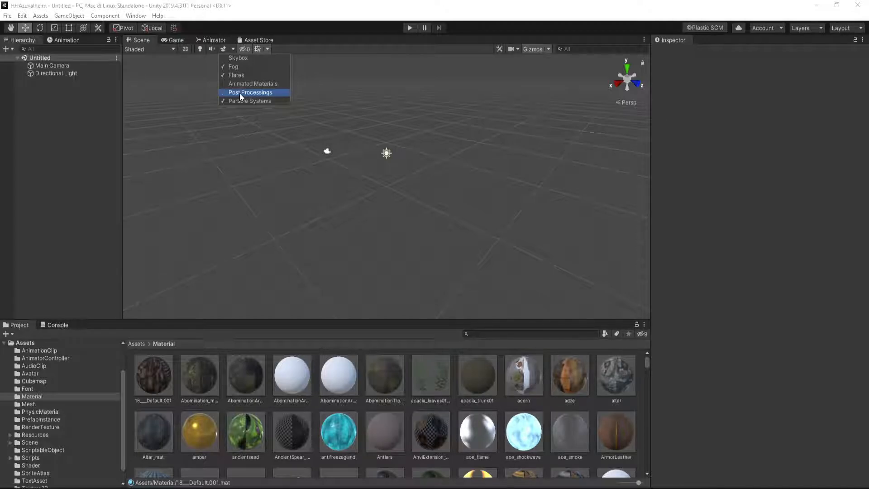
left_click(234, 48)
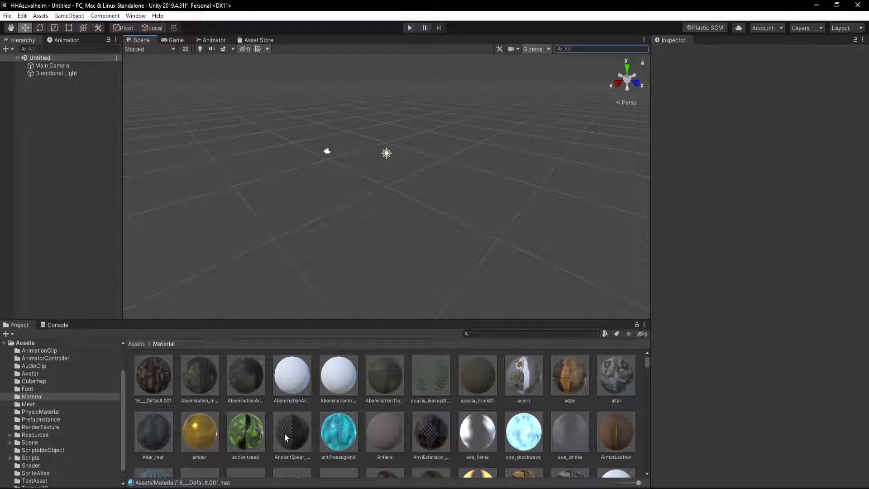
left_click(264, 402)
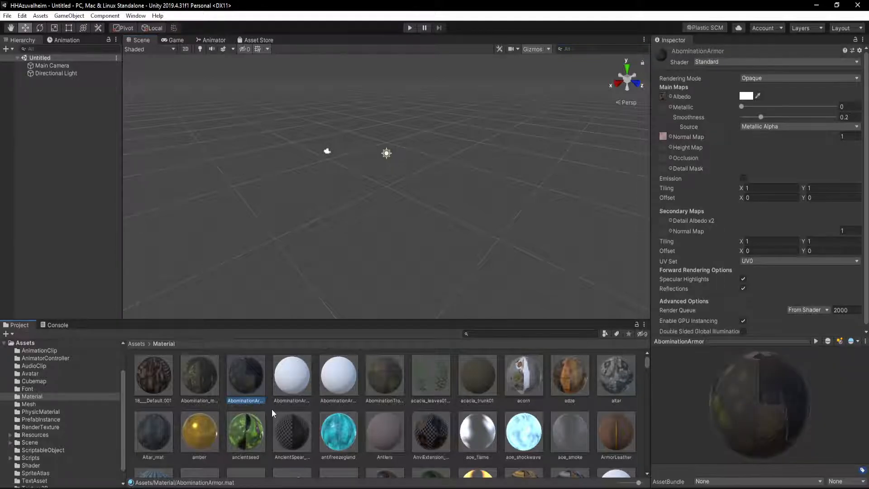
left_click(272, 410)
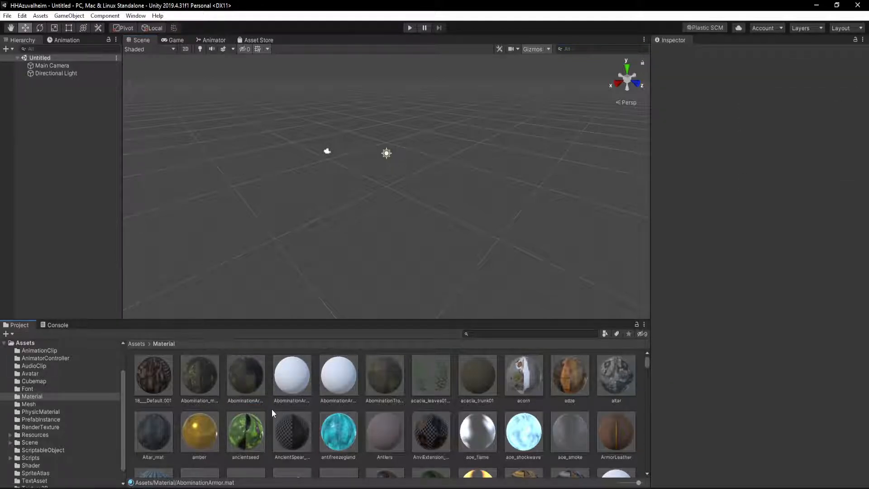
Step: Search the project assets for "Abomination" and open the Abomination prefab for editing
left_click(492, 334)
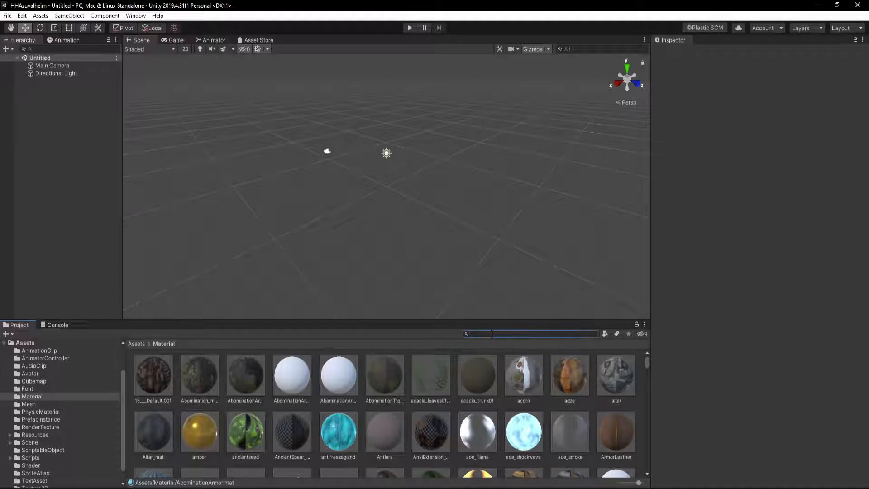
type("Abom")
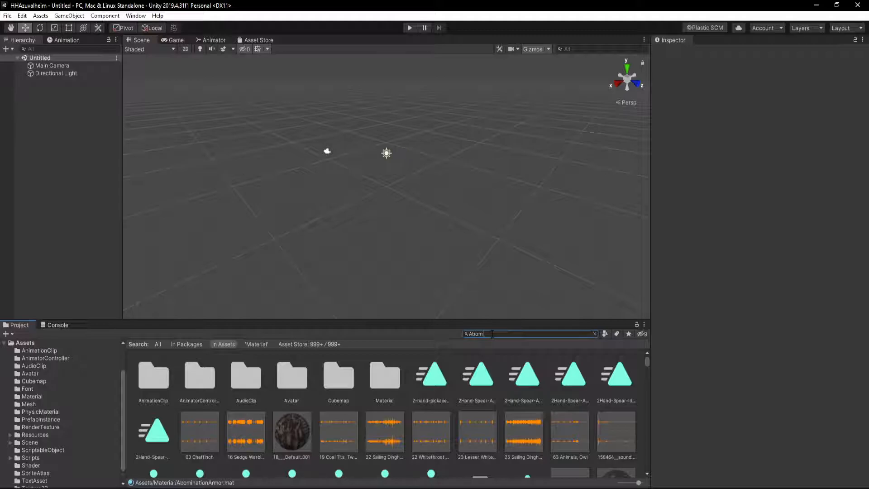
type("ination")
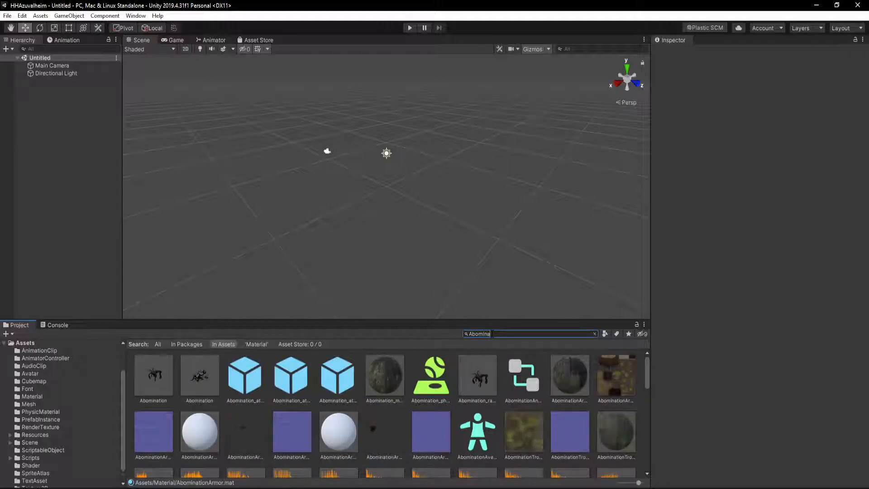
left_click(156, 375)
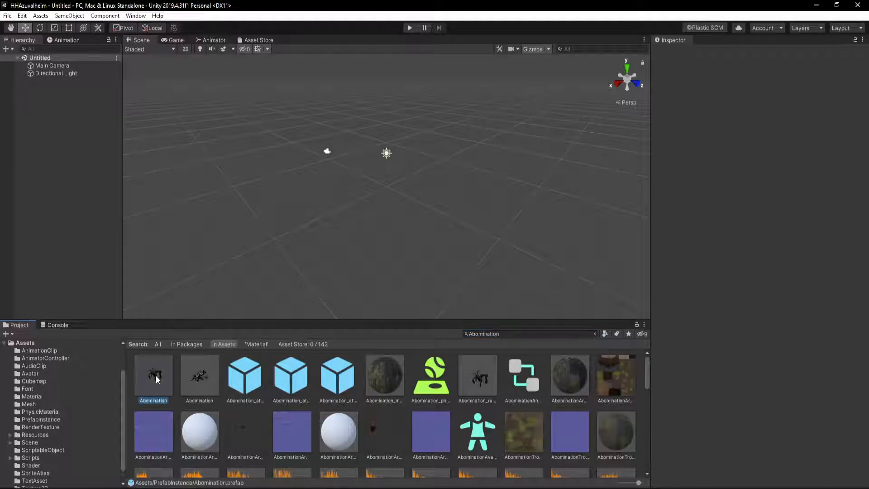
left_click(209, 383)
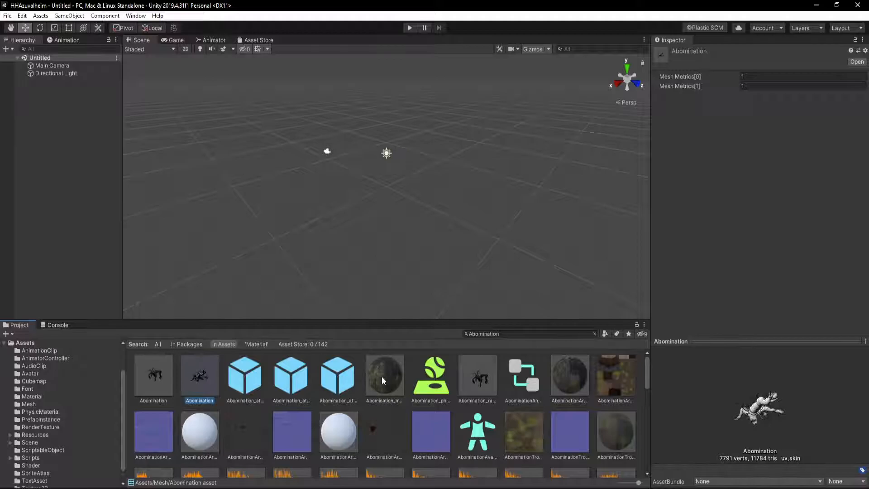
double_click(155, 378)
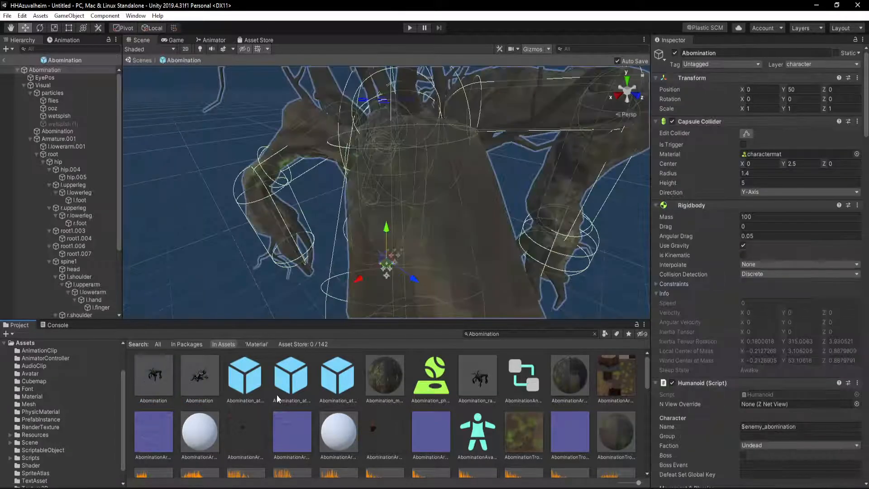
Step: Examine the Abomination model in the scene and review its component and script properties
scroll(361, 243, "down", 8)
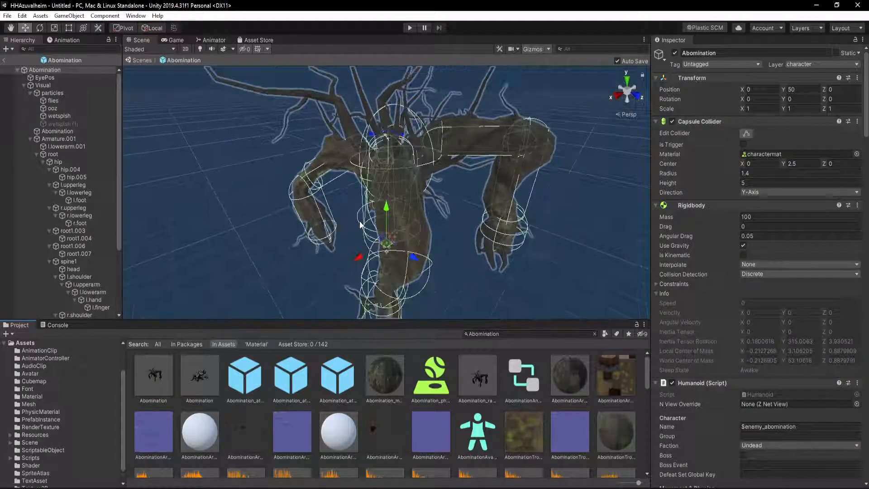
left_click_drag(473, 221, 348, 185, "alt")
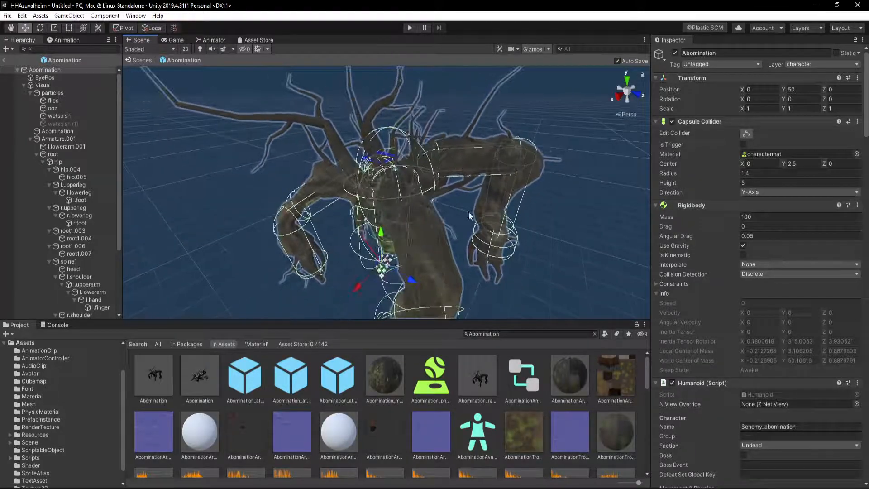
scroll(693, 225, "down", 8)
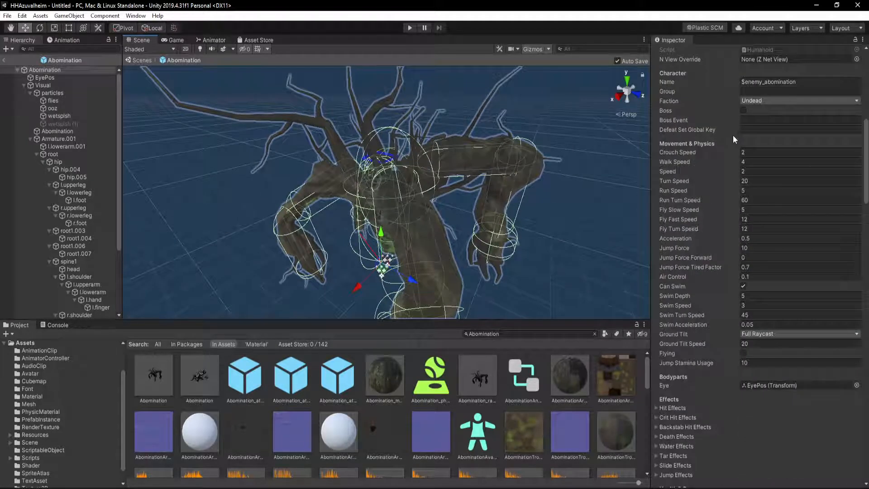
scroll(710, 352, "down", 20)
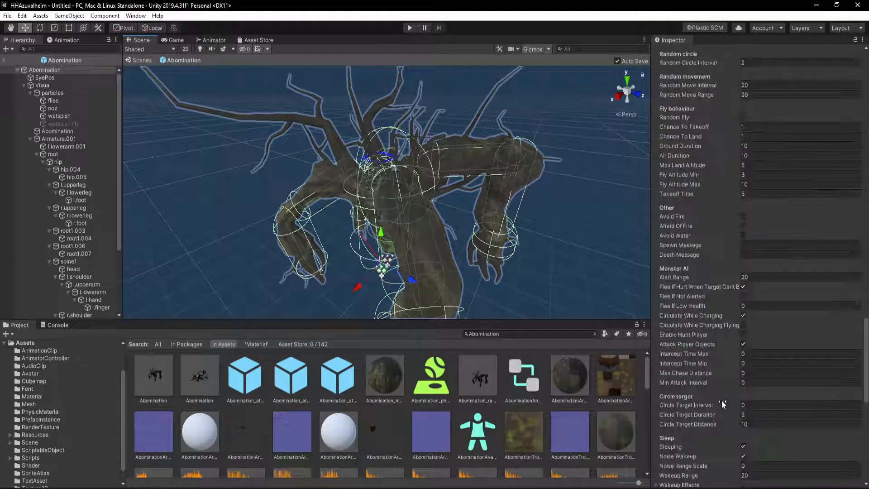
scroll(722, 400, "up", 20)
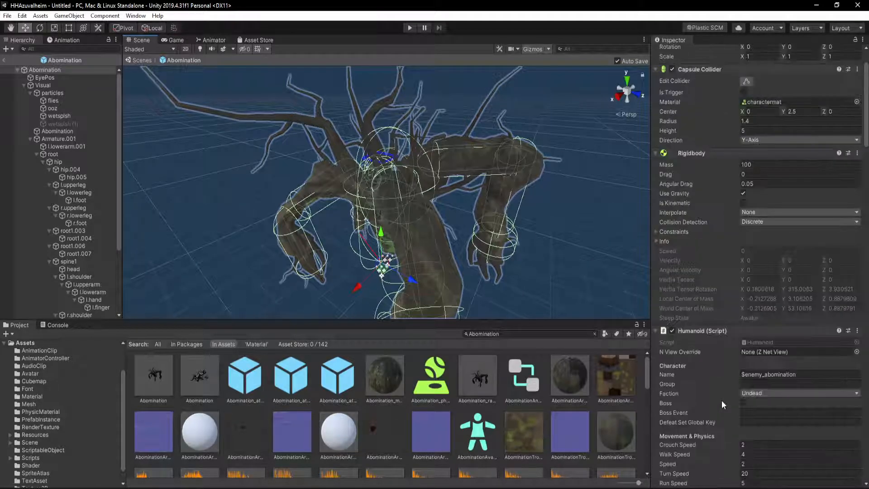
scroll(721, 400, "up", 3)
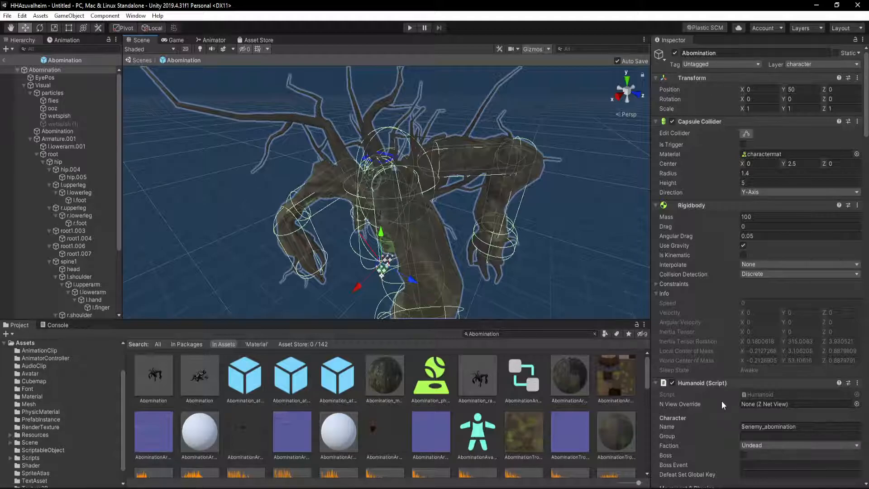
left_click(116, 16)
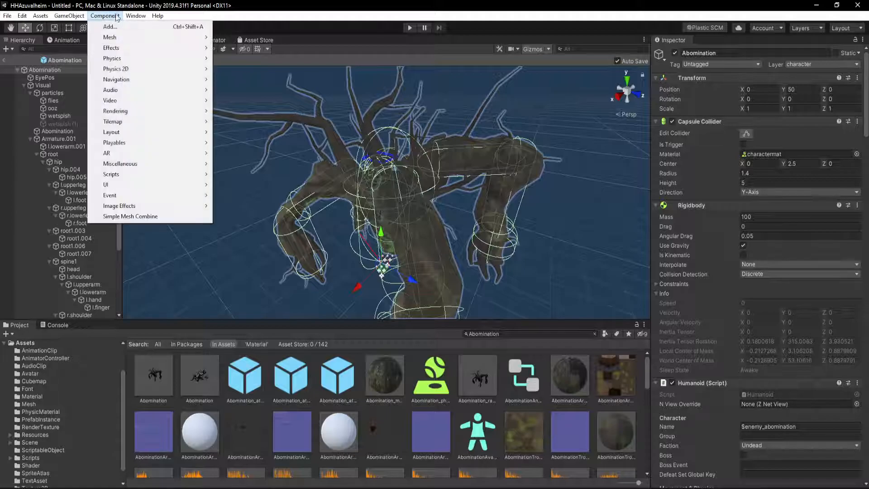
mouse_move(139, 19)
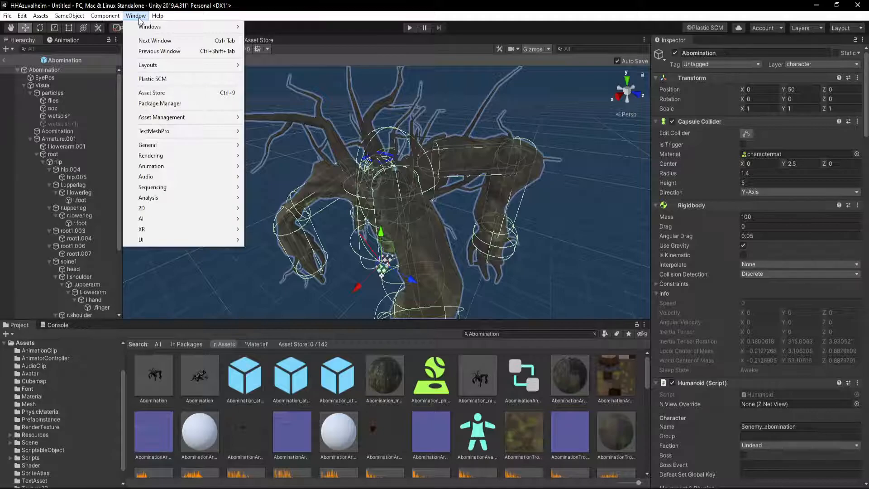
left_click(139, 19)
Step: Create a folder named CustomItems in the project's Assets folder and open it
scroll(71, 376, "up", 2)
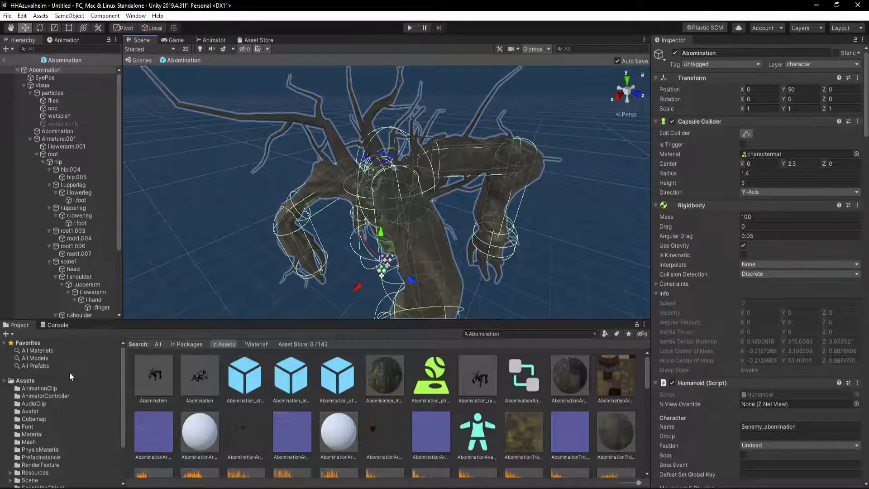
right_click(27, 384)
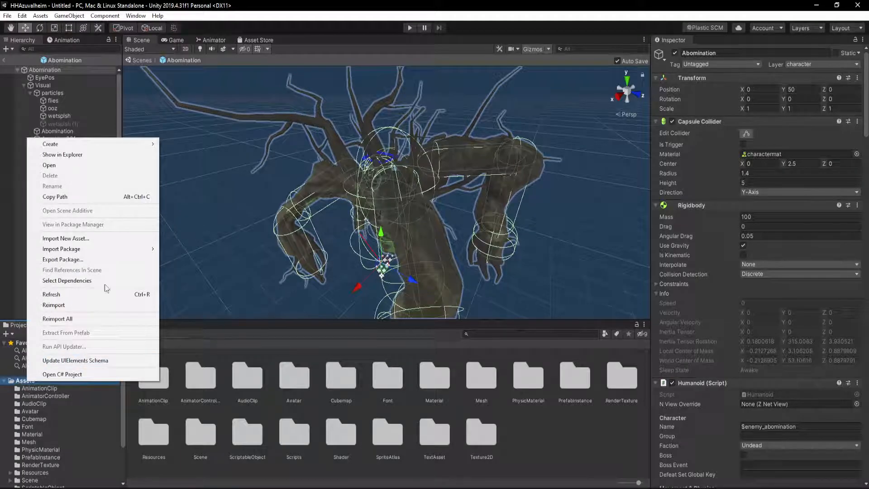
mouse_move(90, 144)
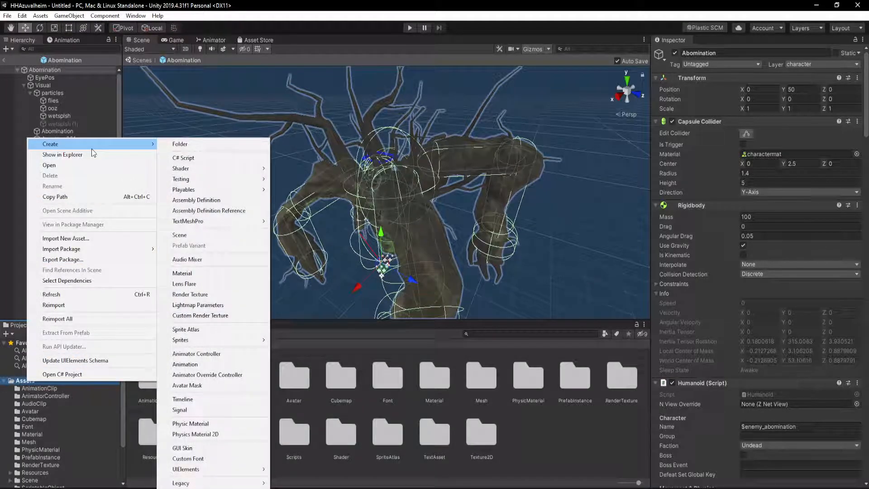
left_click(185, 150)
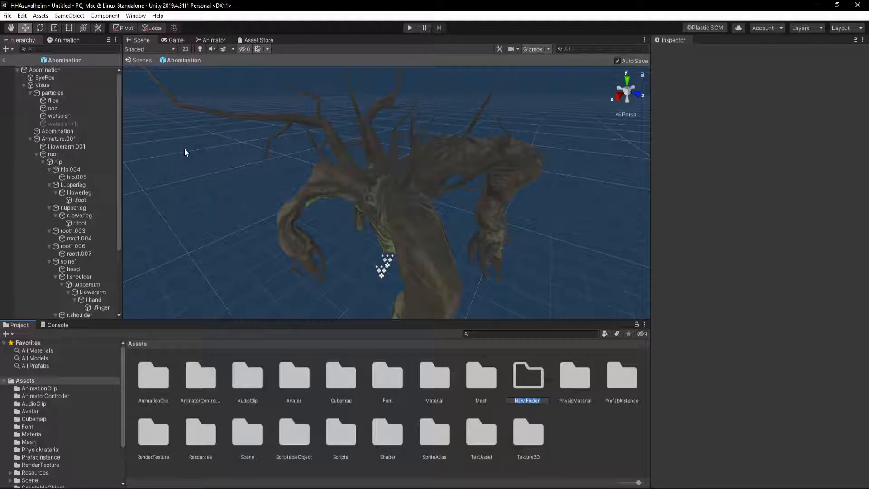
type("CustomItems")
key("Return")
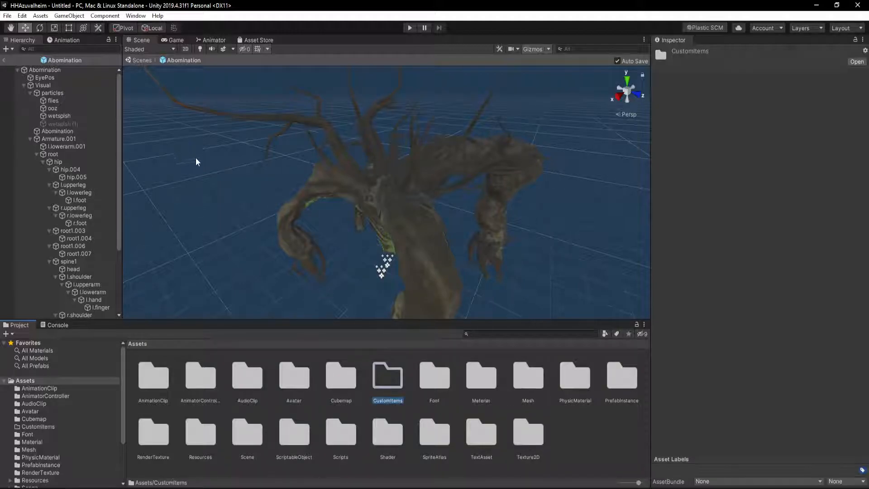
double_click(399, 383)
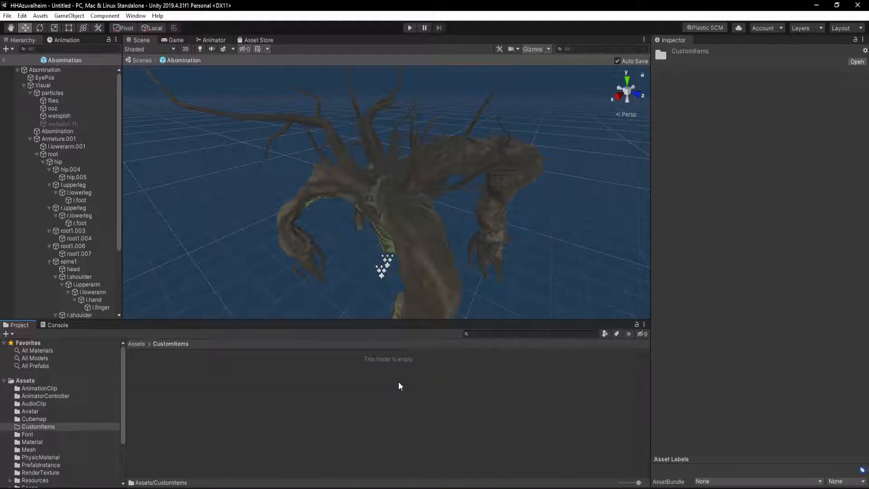
left_click(300, 393)
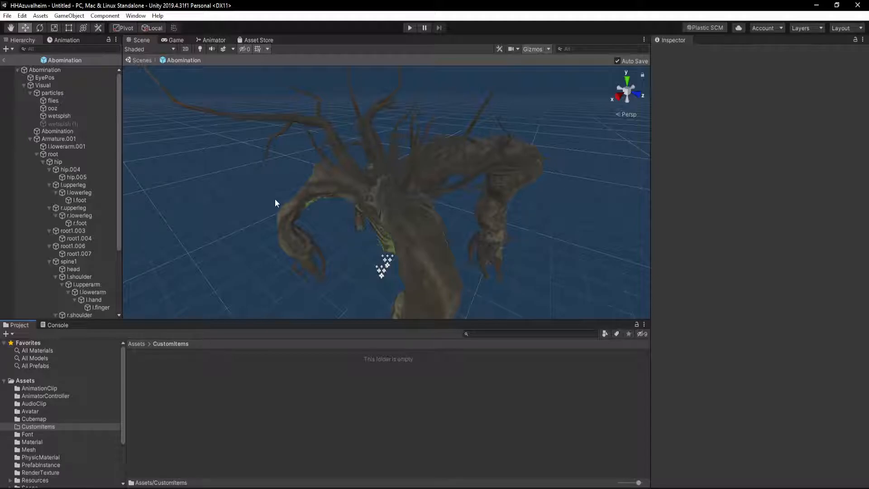
Step: Search the Asset Store for "NG Missing script" using the recent searches
left_click(267, 42)
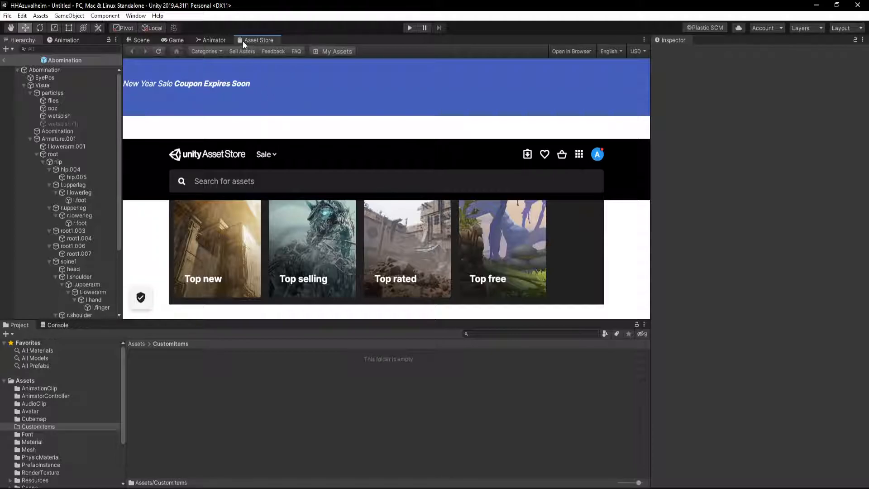
left_click(230, 180)
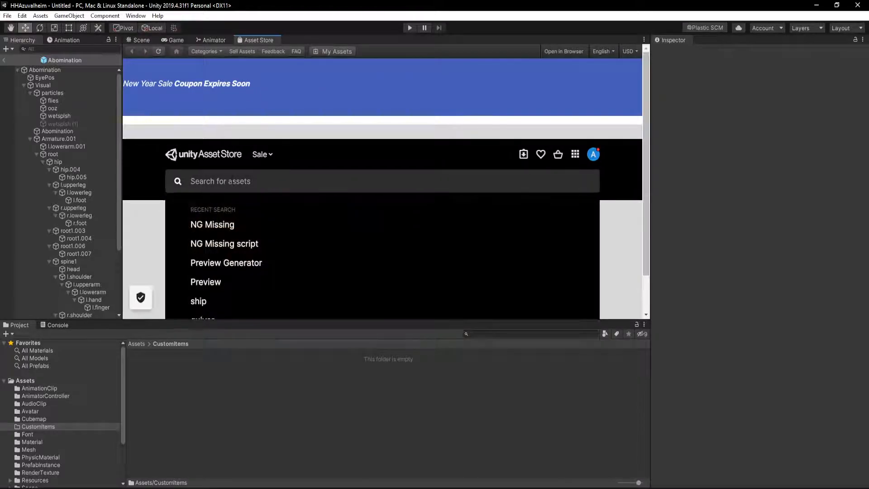
left_click(236, 245)
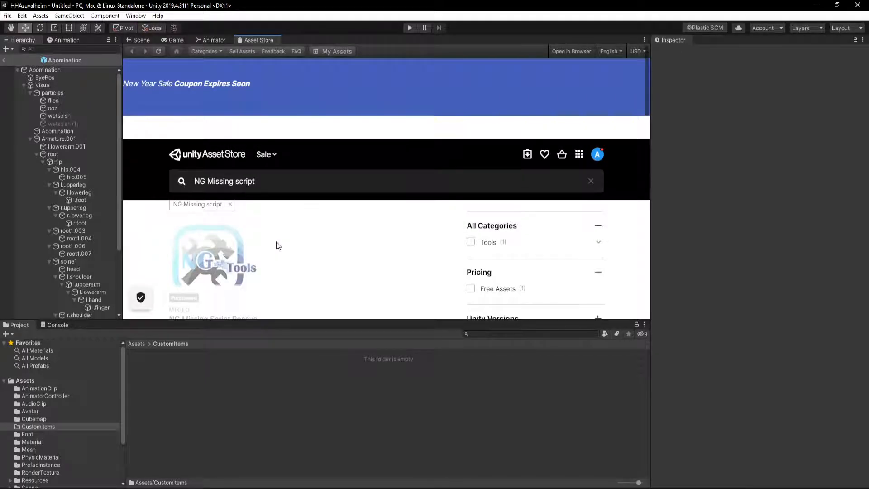
Step: Download the free NG Missing Script Recovery package from the Asset Store and import all its files into the project
scroll(278, 244, "down", 1)
left_click(303, 278)
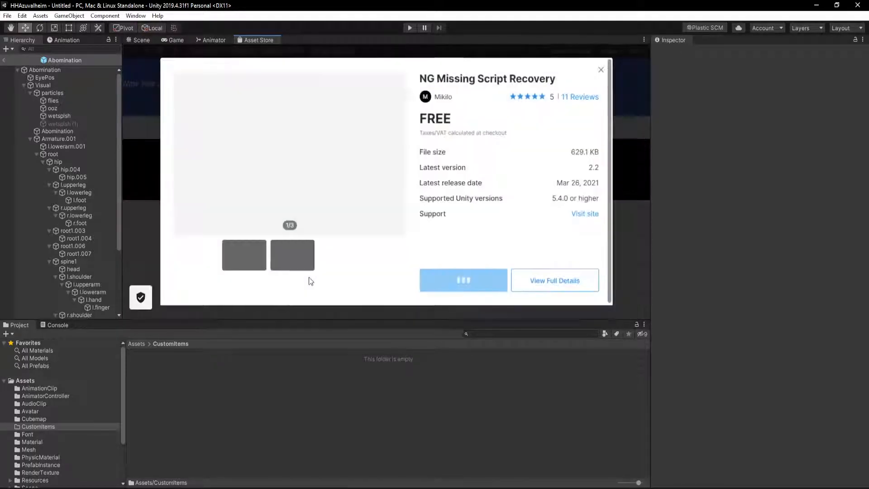
left_click(458, 283)
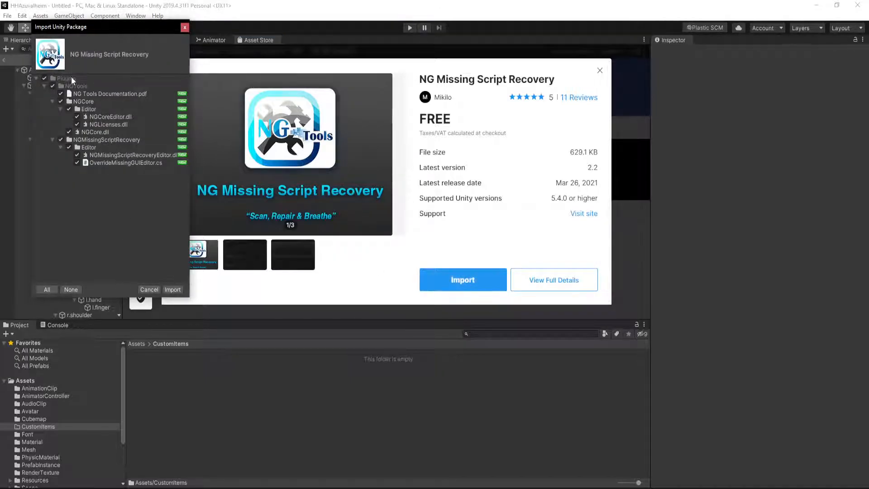
left_click(172, 289)
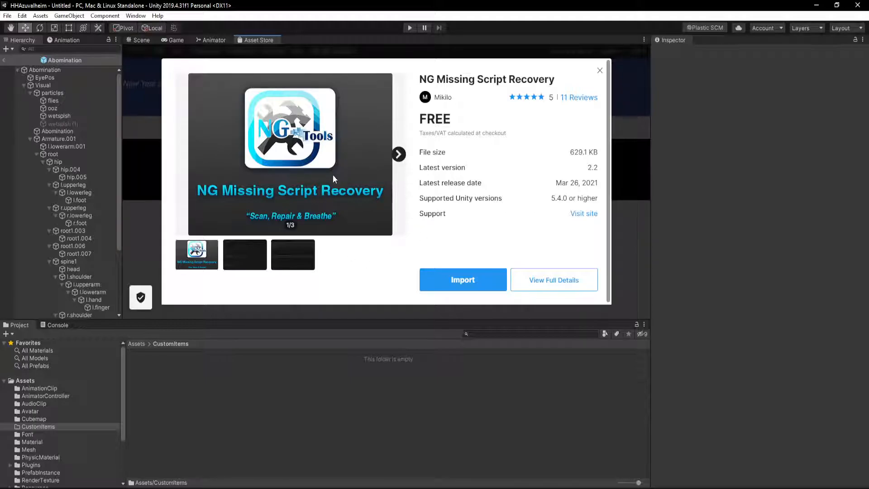
Step: Install the Asset Bundle Browser 1.7.0 package from the Unity Registry with the Package Manager
left_click(137, 42)
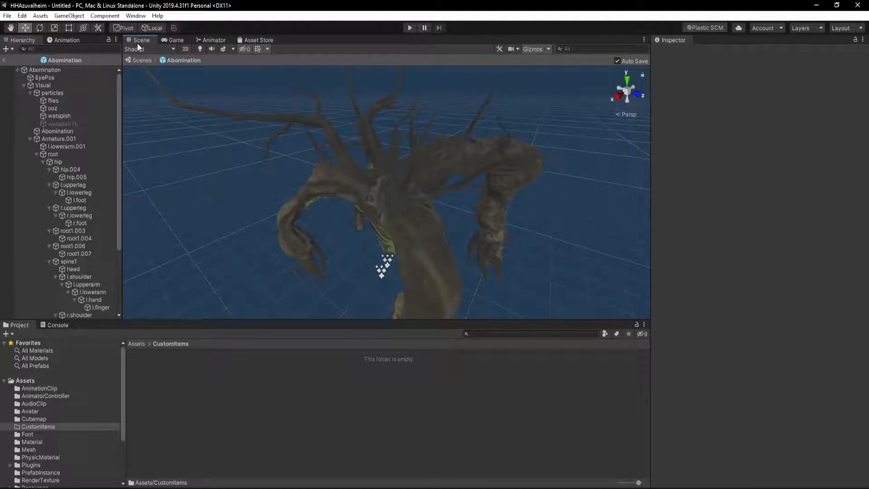
left_click(141, 16)
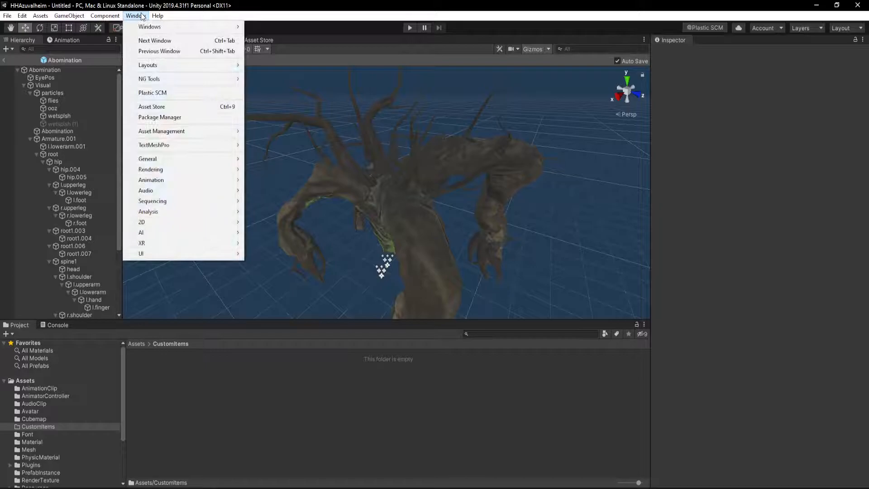
left_click(173, 119)
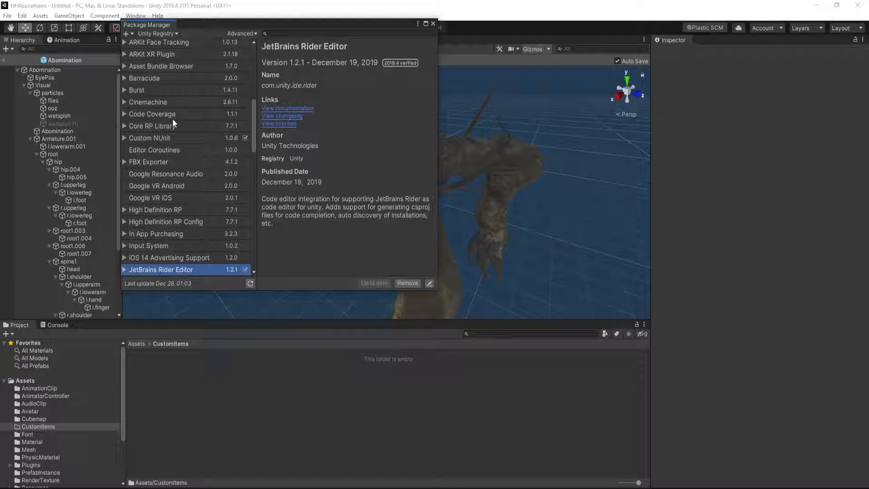
left_click(158, 66)
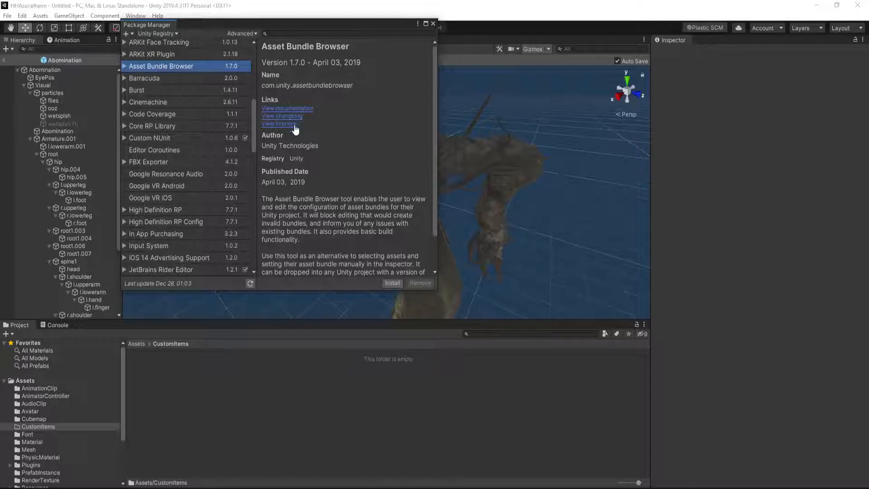
left_click(392, 283)
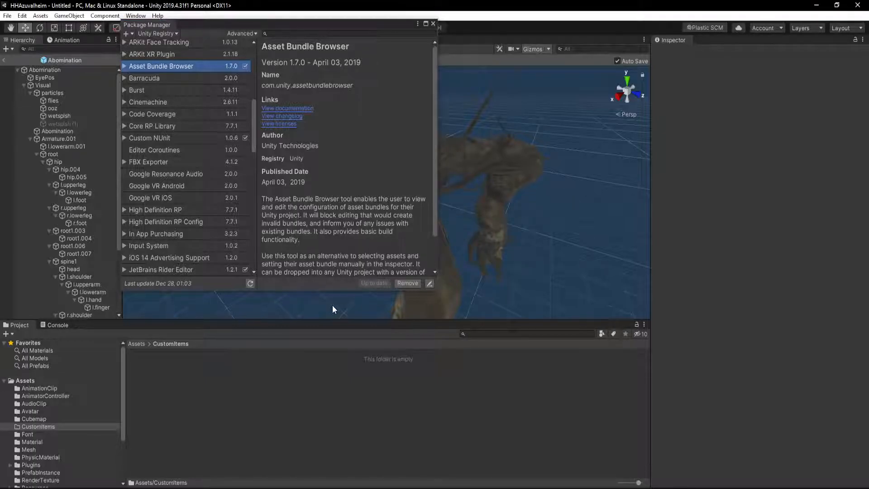
left_click(433, 24)
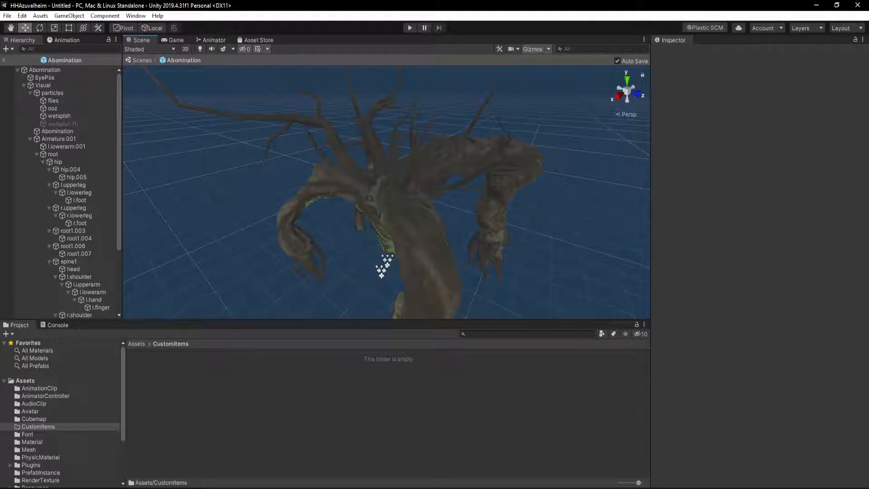
Step: Check the console messages, and inspect the CustomItems folder's location and contents in File Explorer
left_click(65, 327)
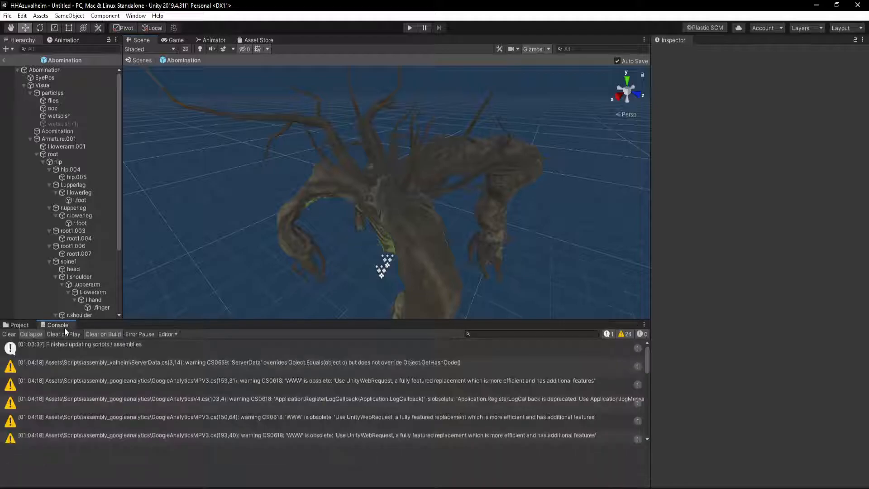
left_click(18, 325)
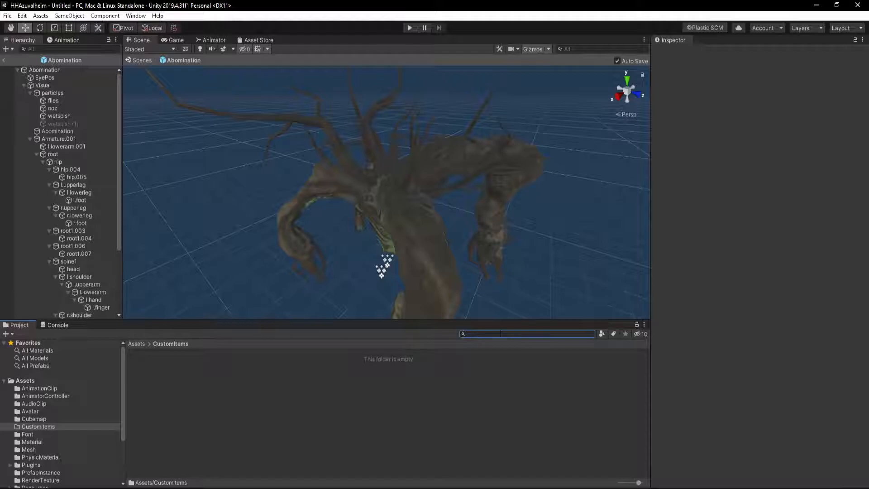
right_click(186, 368)
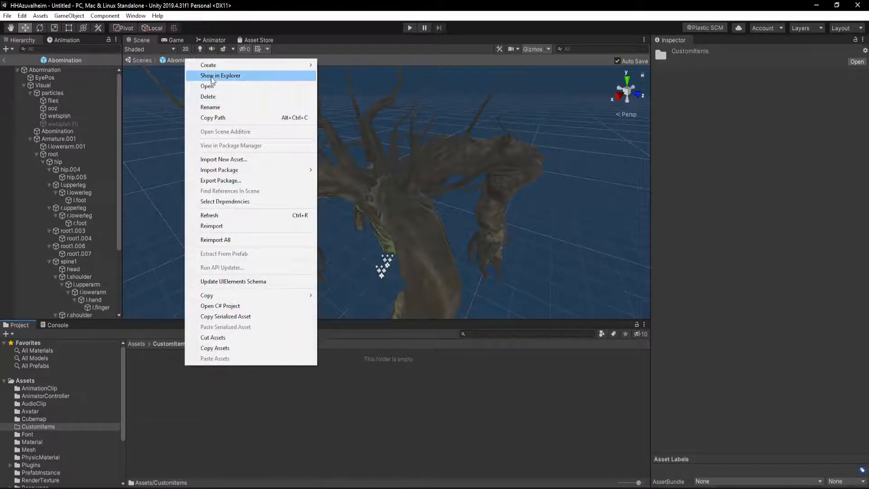
left_click(232, 77)
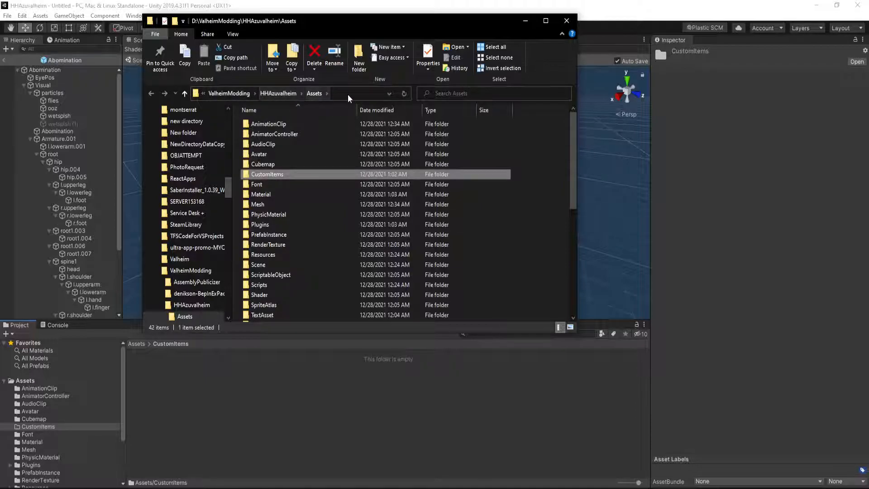
double_click(270, 175)
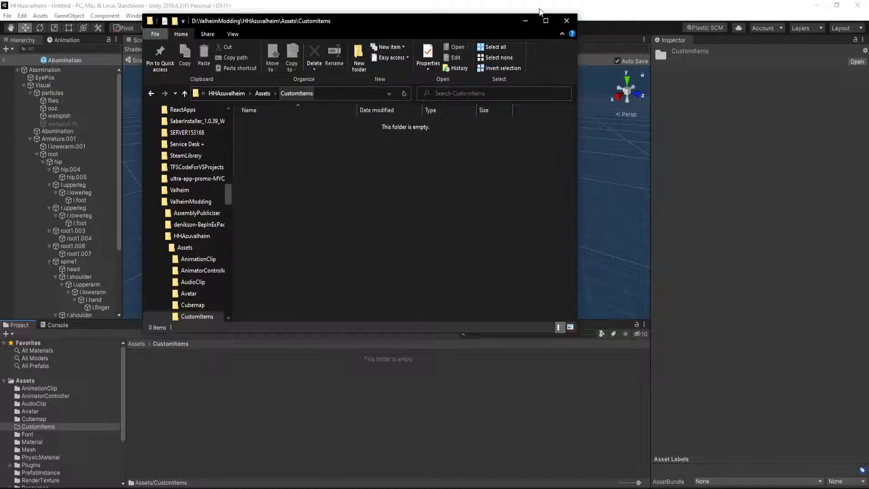
left_click(566, 20)
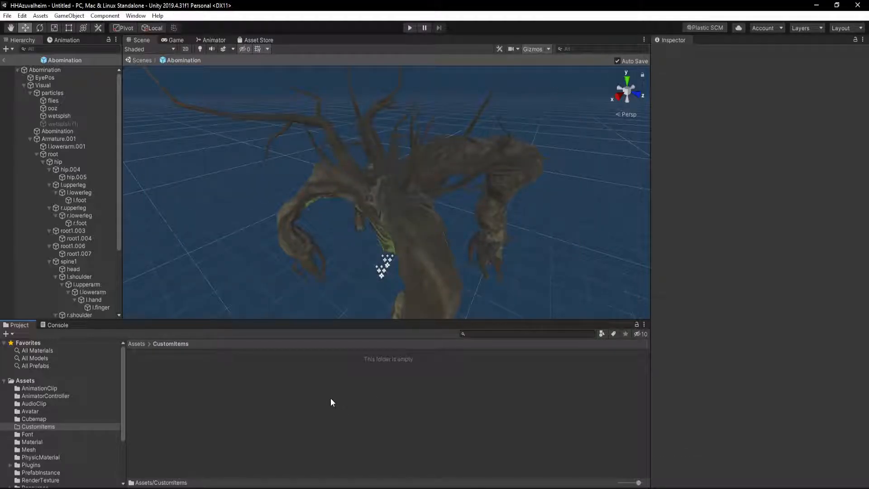
Step: Search the project assets for "guard_stone" and duplicate the guard_stone prefab
left_click(482, 333)
type("guard_stone")
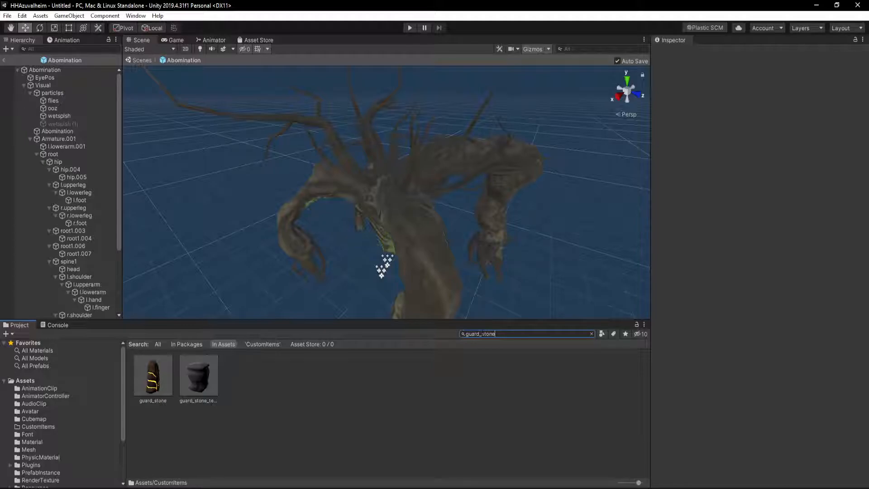
left_click(152, 378)
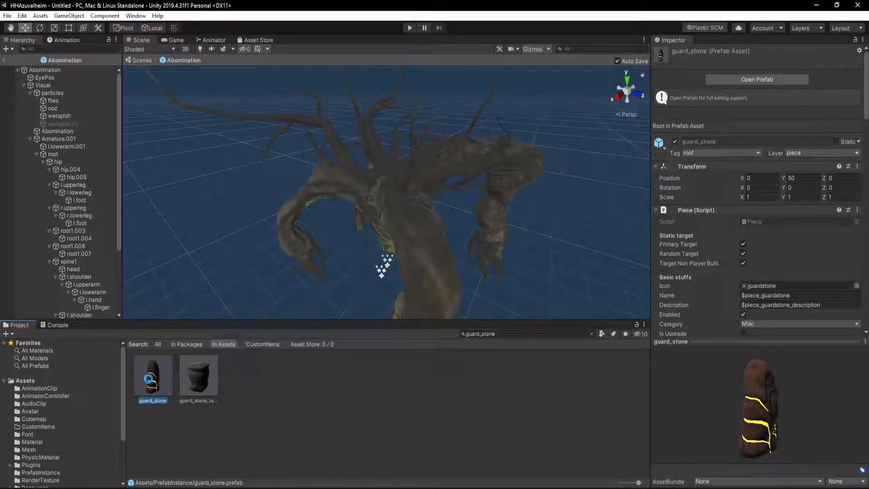
key("ctrl+d")
left_click(208, 409)
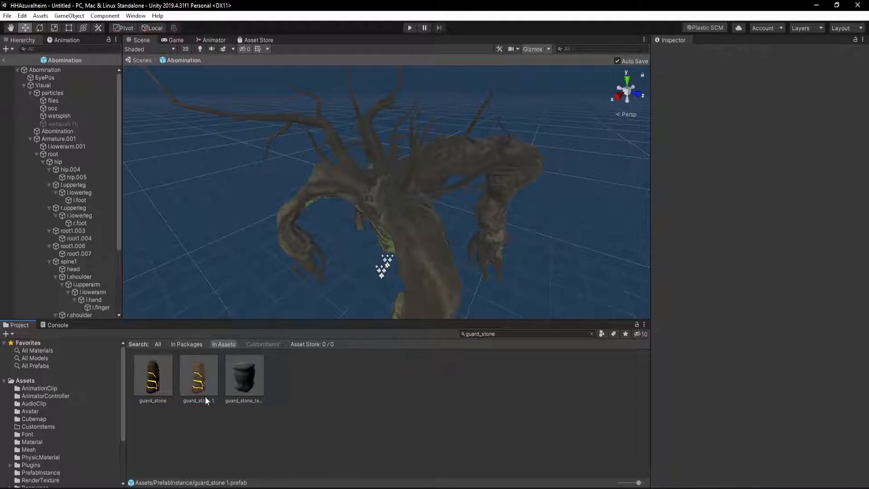
Step: Move the duplicated guard_stone prefab into the CustomItems folder and open that folder
left_click(203, 388)
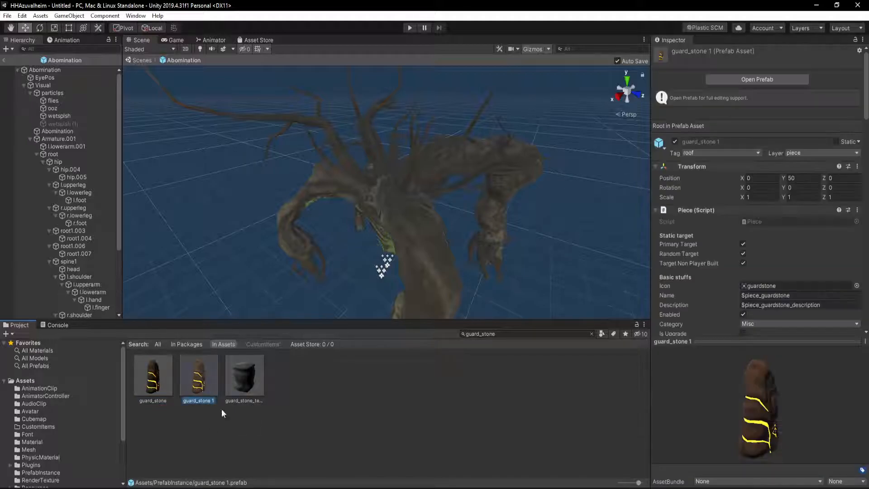
left_click(162, 389)
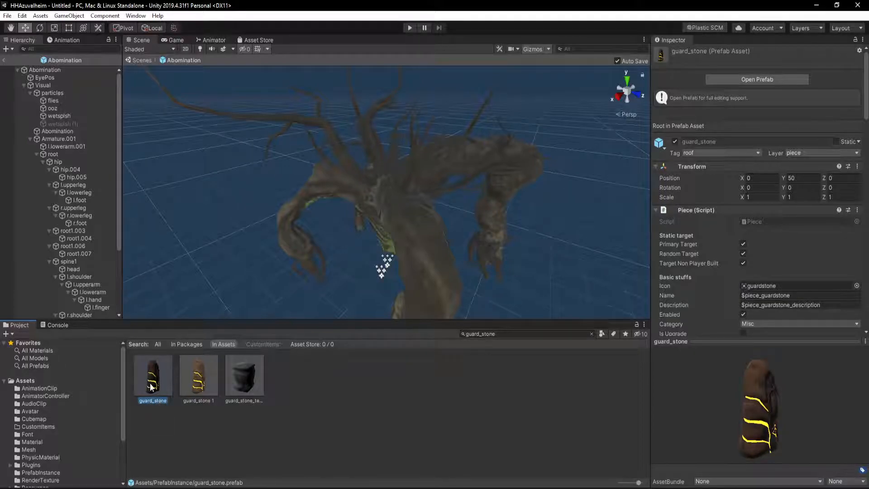
left_click(205, 387)
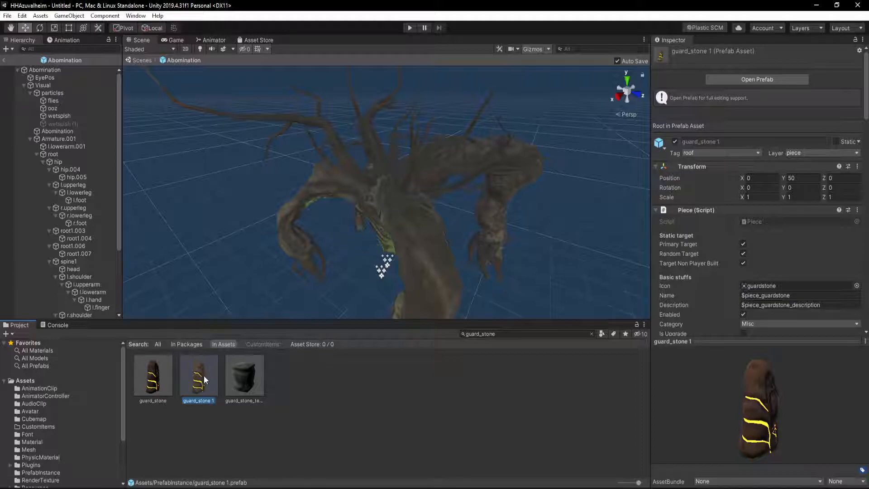
left_click_drag(203, 376, 39, 427)
left_click(39, 426)
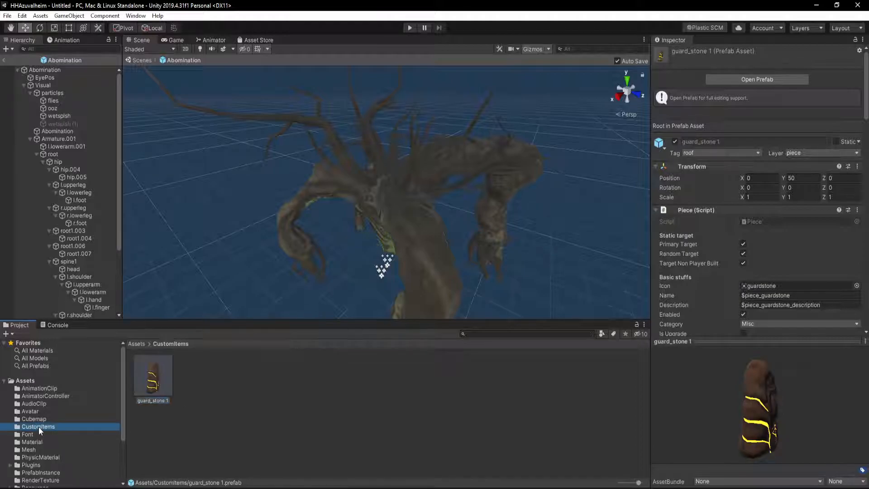
Step: Open the guard_stone copy in CustomItems for prefab editing and bring the model into close view
left_click(206, 409)
left_click(159, 382)
double_click(159, 381)
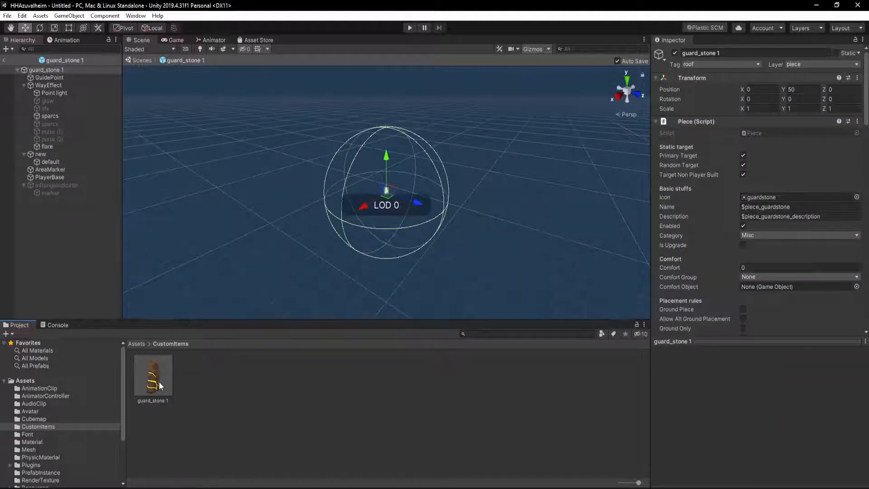
scroll(419, 218, "up", 5)
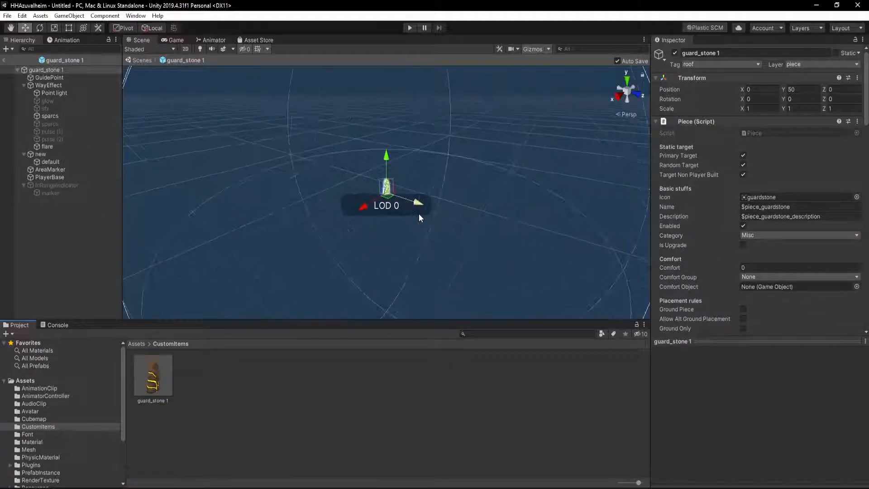
scroll(416, 216, "up", 5)
scroll(555, 224, "down", 2)
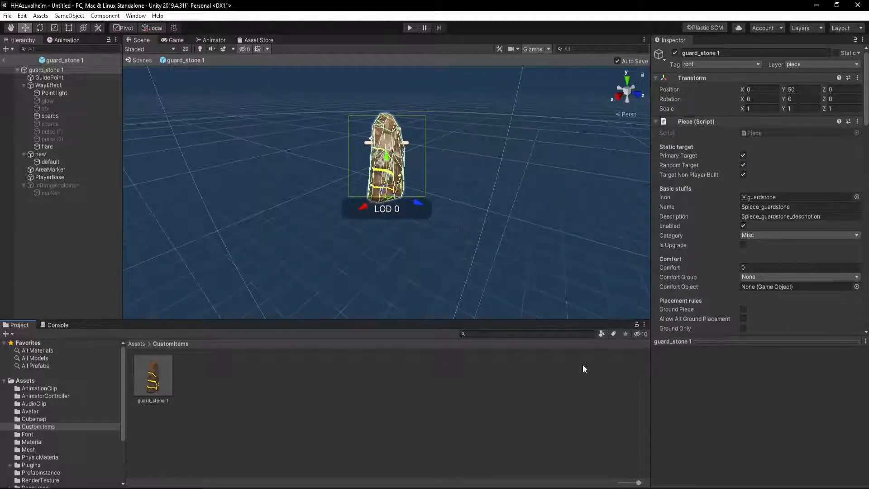
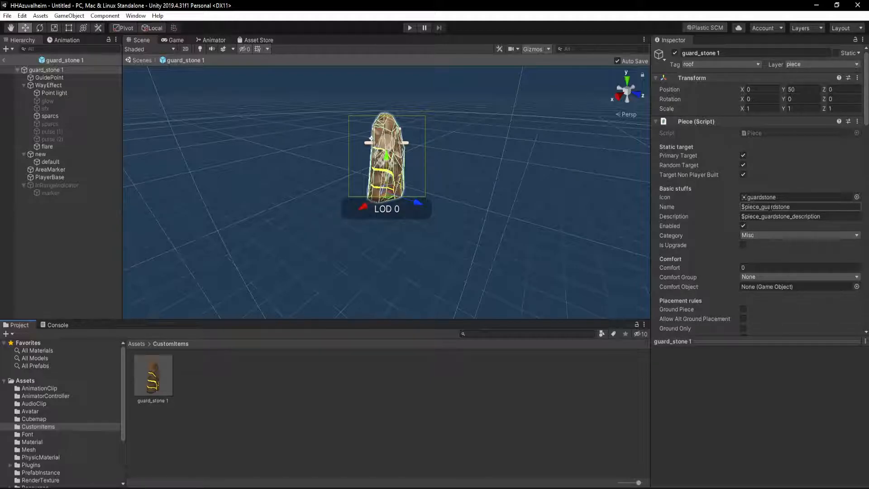
Step: Review the guard_stone copy's component settings, including the Piece, Wear N Tear, LOD Group and Private Area scripts
scroll(727, 213, "down", 10)
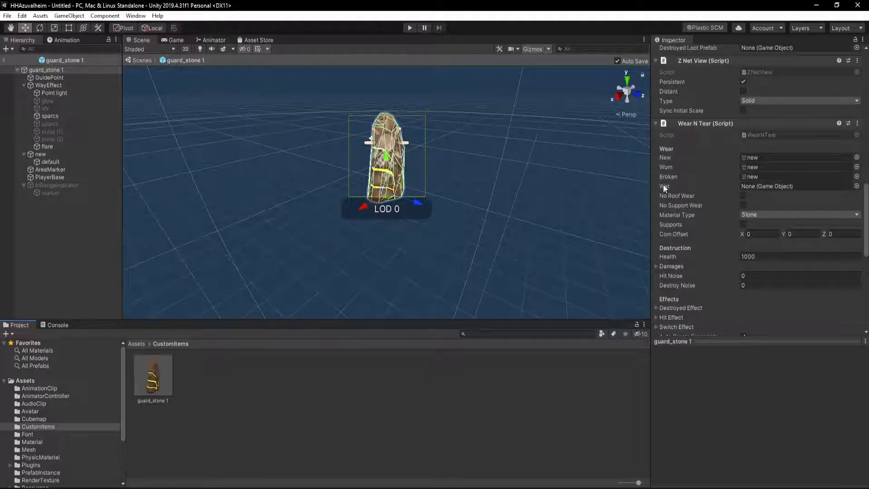
left_click_drag(652, 177, 395, 177)
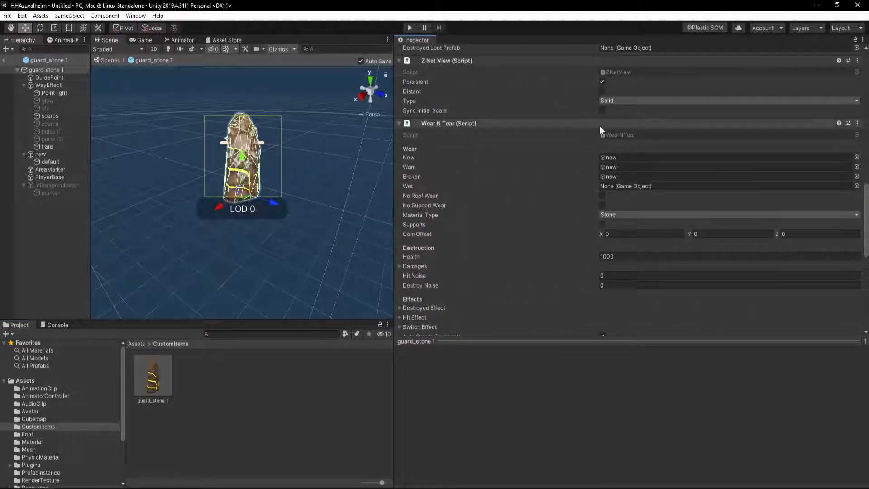
scroll(600, 126, "down", 6)
scroll(555, 156, "up", 3)
scroll(555, 156, "down", 4)
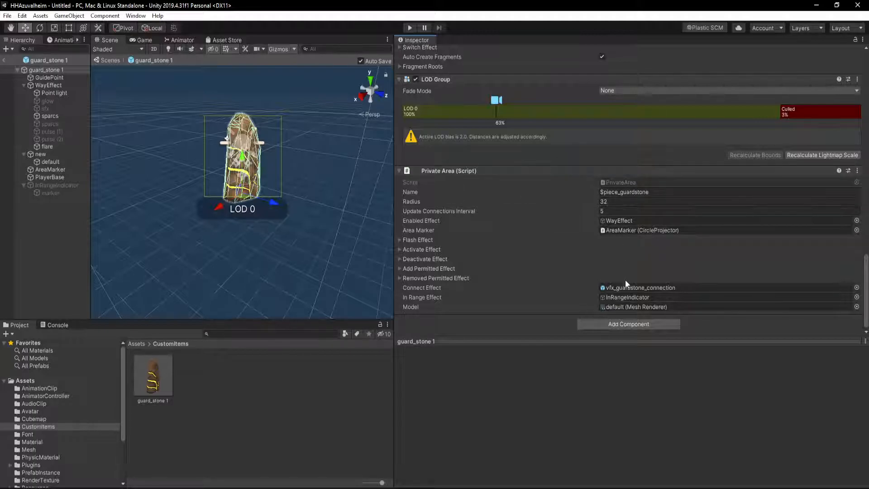
left_click_drag(395, 157, 612, 159)
scroll(669, 265, "up", 15)
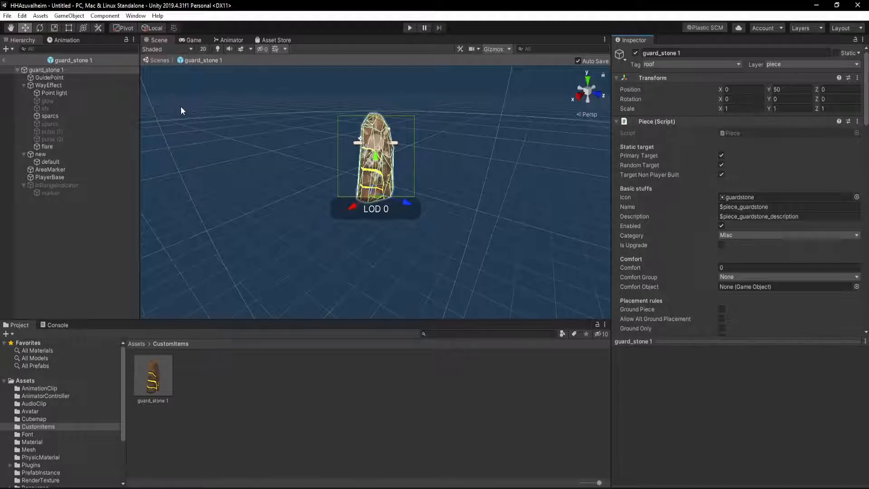
Step: Rename the prefab's root object to testward and rename the prefab file to match
left_click(49, 70)
left_click(51, 69)
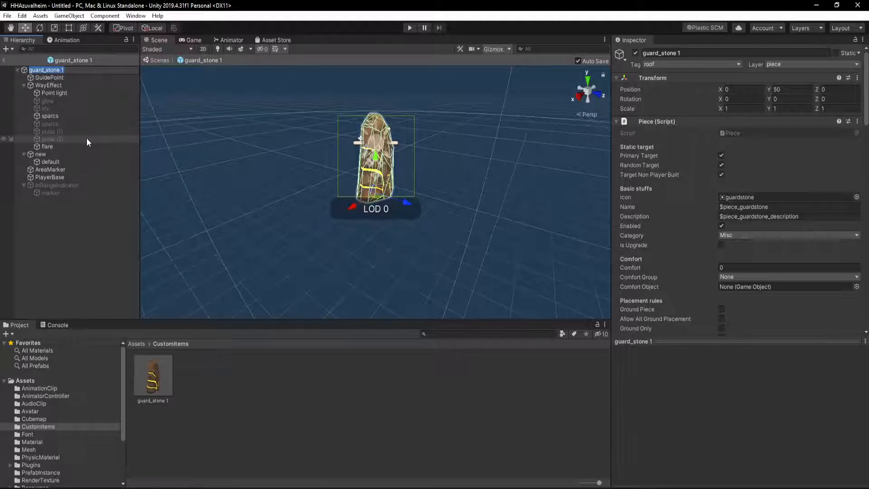
type("testward")
key("Return")
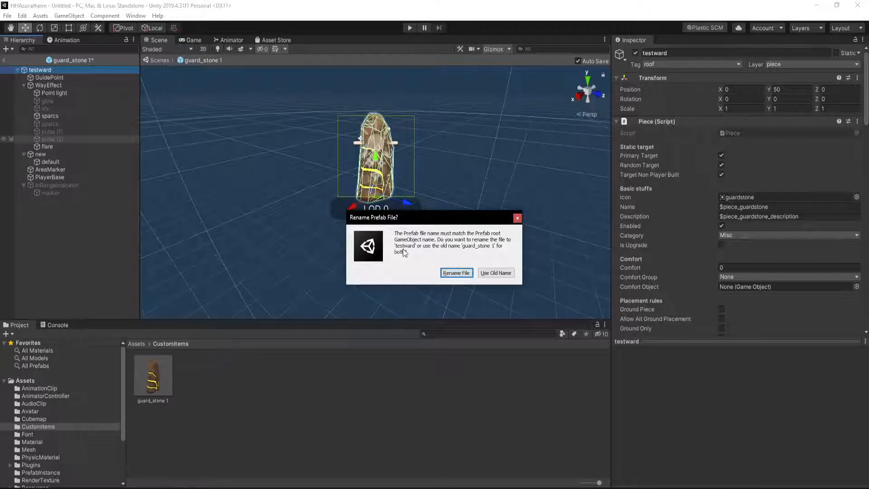
left_click(451, 273)
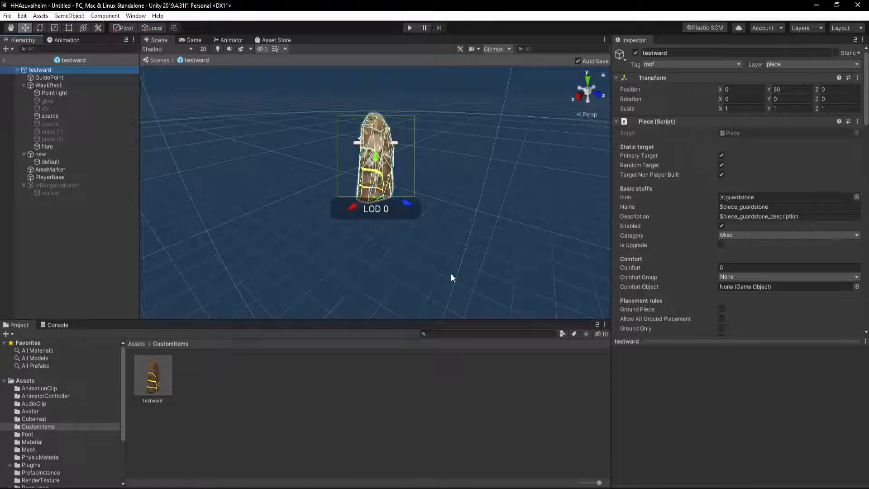
Step: Trace the Piece script's icon to the guardstone sprite in the Texture2D folder and inspect the icon atlas that contains it
left_click(771, 198)
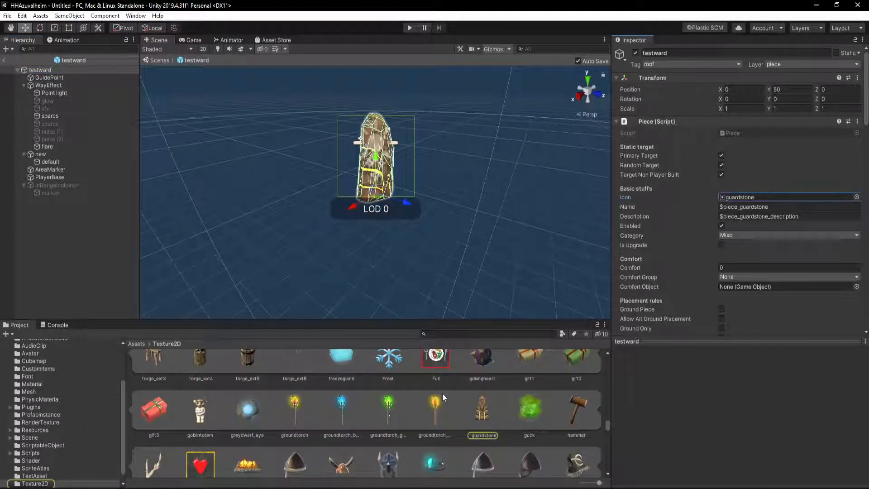
scroll(466, 428, "up", 5)
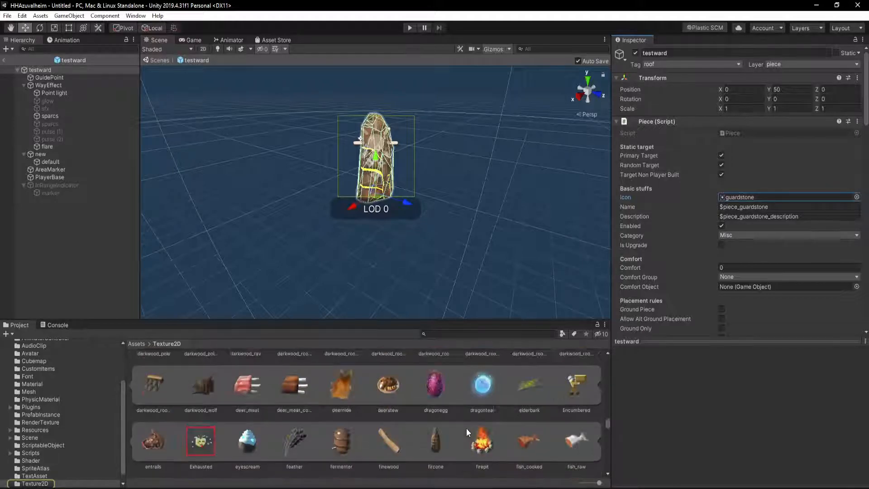
scroll(466, 429, "up", 10)
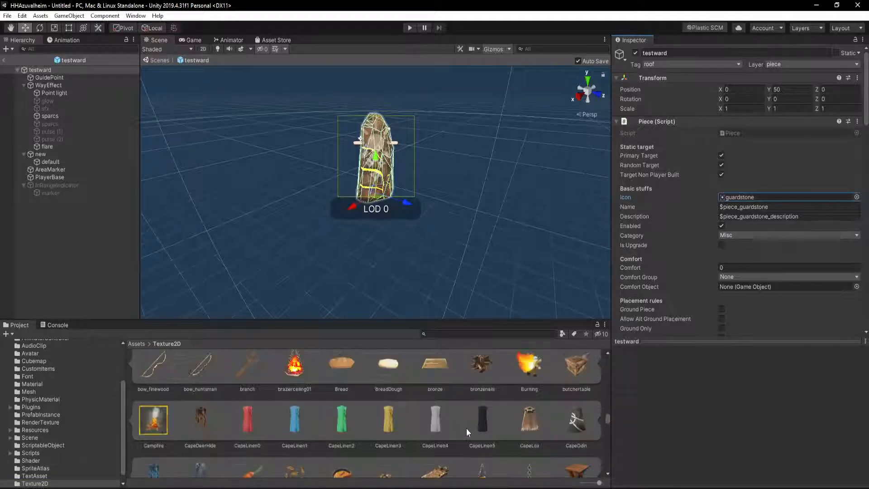
scroll(466, 428, "up", 10)
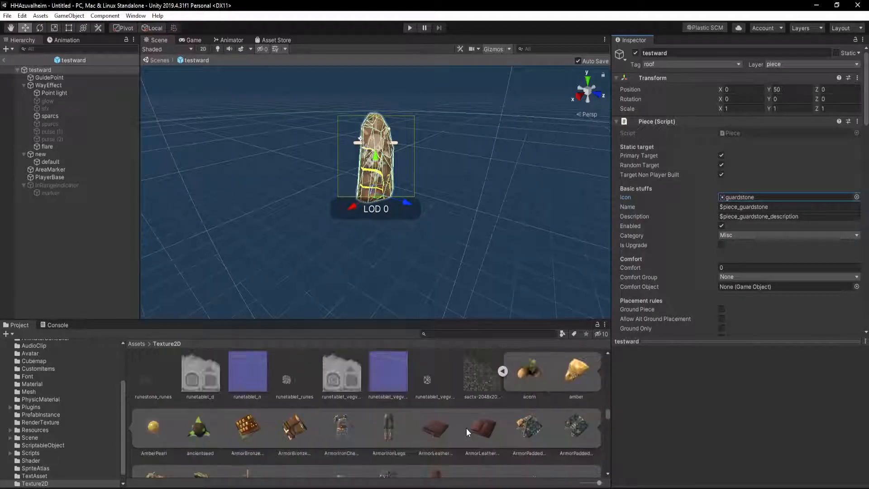
scroll(466, 428, "up", 3)
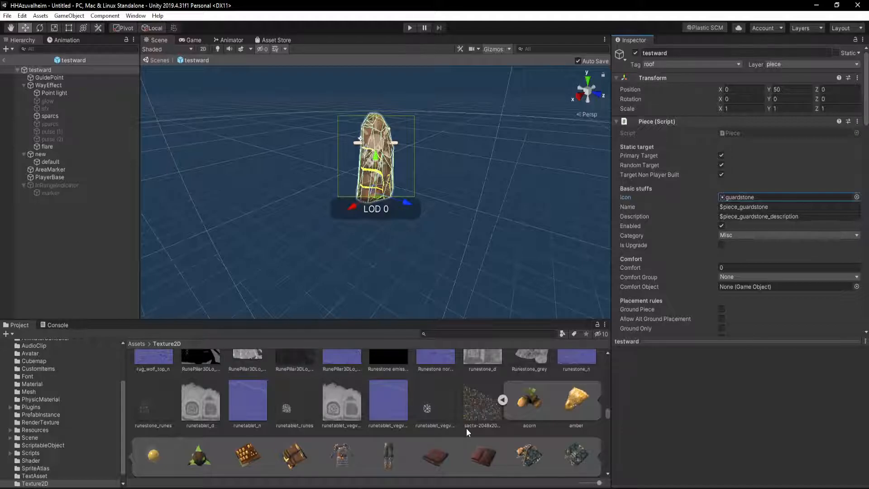
left_click(503, 399)
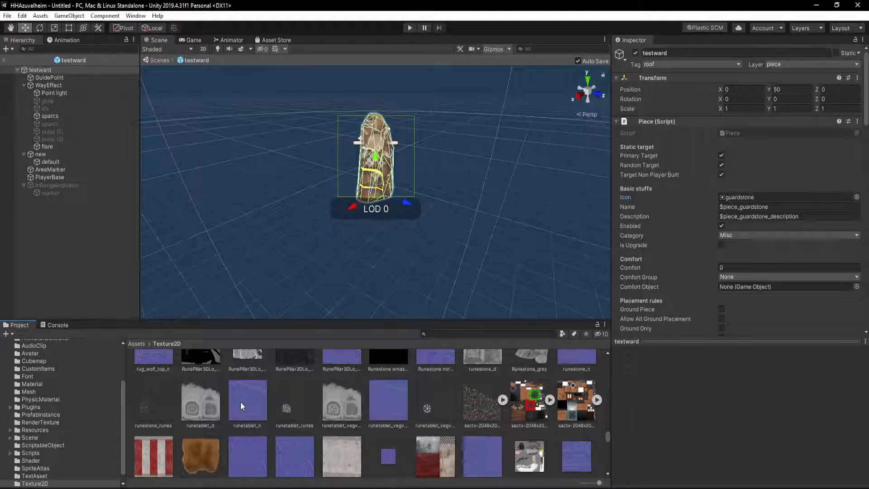
left_click(754, 197)
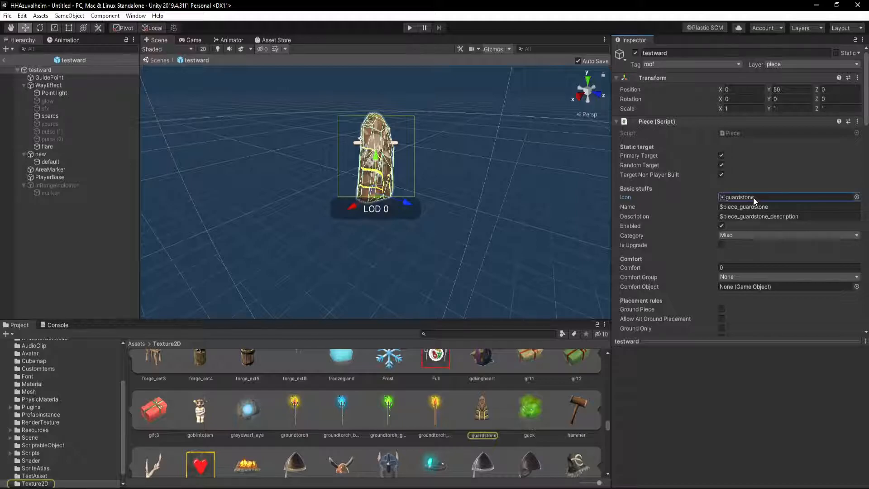
left_click(488, 404)
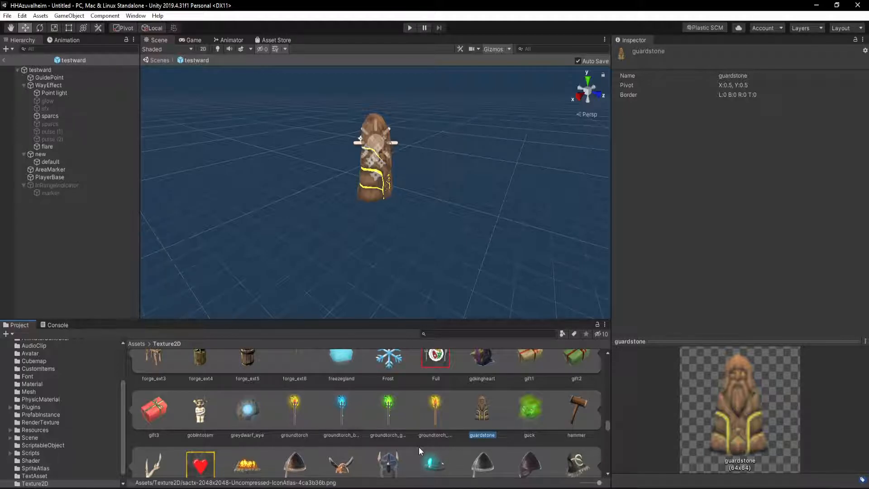
Step: Switch to the Asset Ripper GUI and close it
key("alt+Tab")
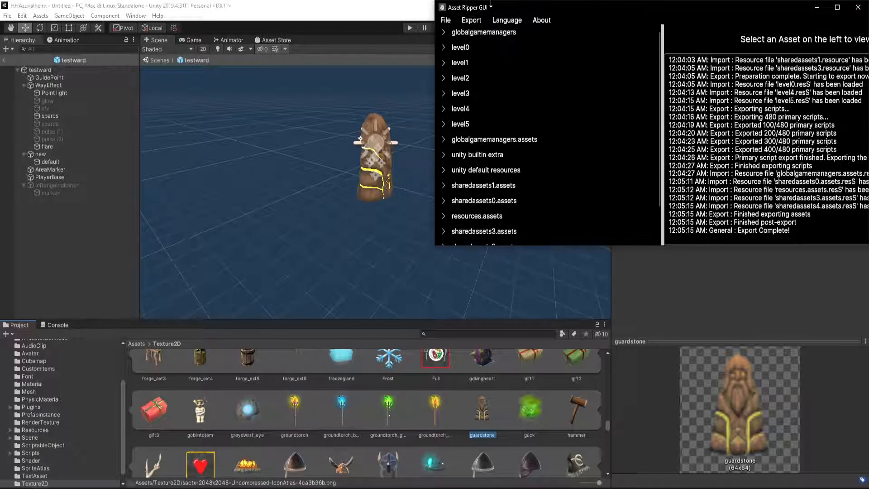
left_click(858, 7)
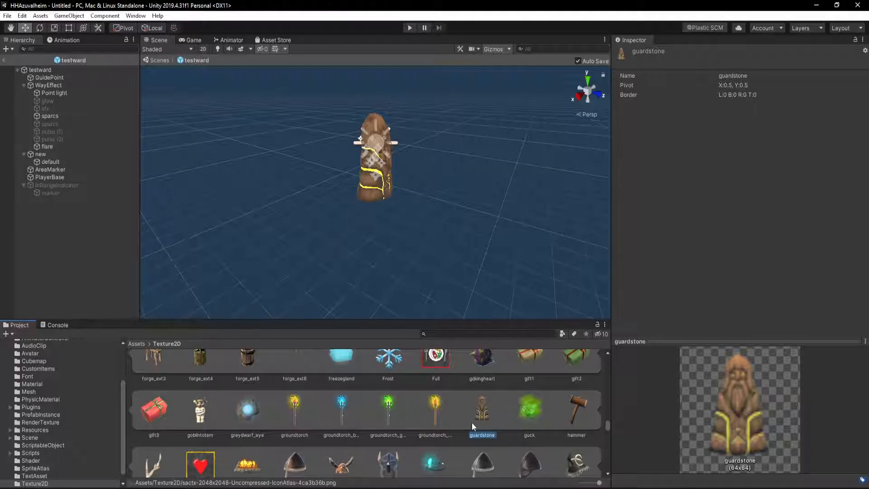
Step: Set the testward Piece script's Name to $piece_testguardstone and its Description to $piece_testguardstone_description
left_click(40, 69)
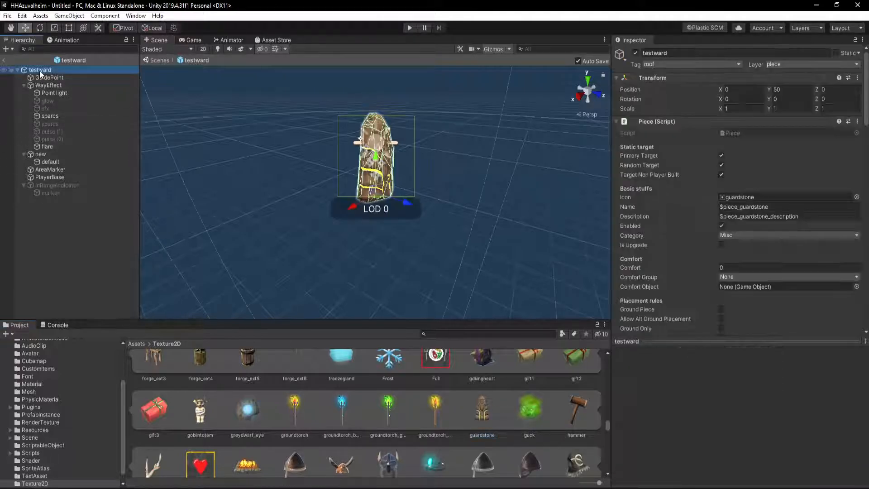
scroll(737, 229, "down", 4)
double_click(741, 121)
key("Left")
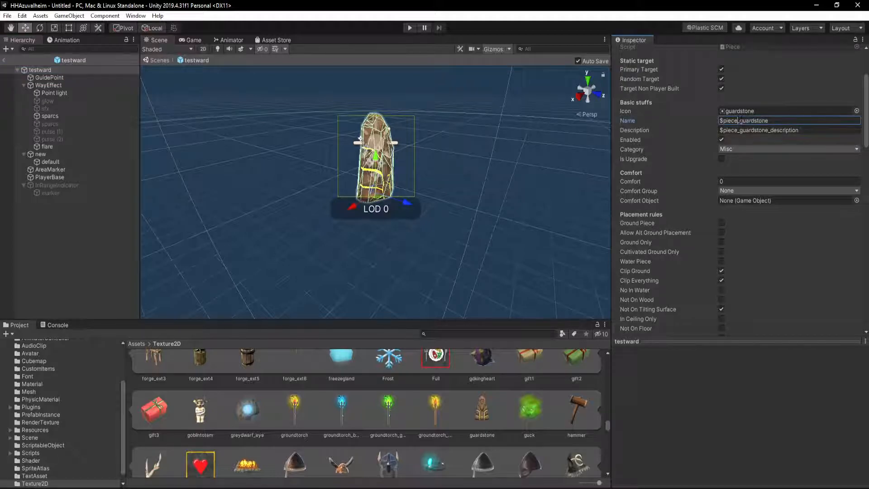
type("test")
key("Tab")
type("tes")
key("ctrl+z")
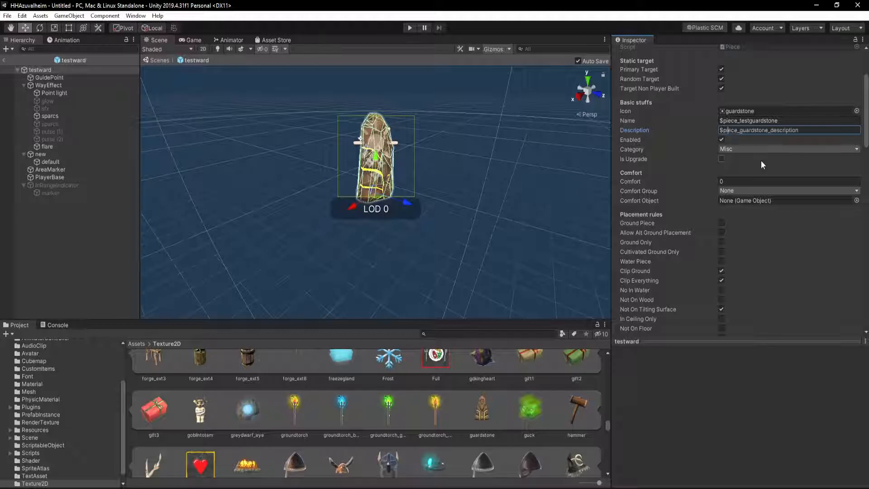
type("test")
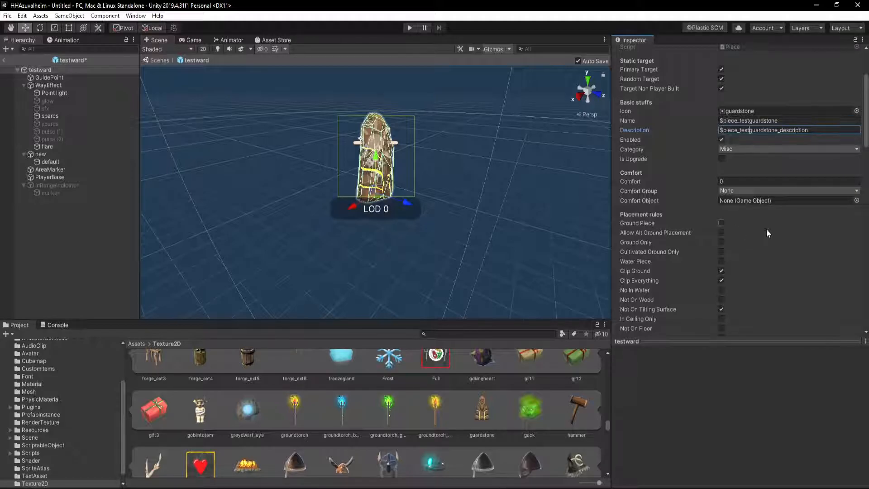
key("alt+Tab")
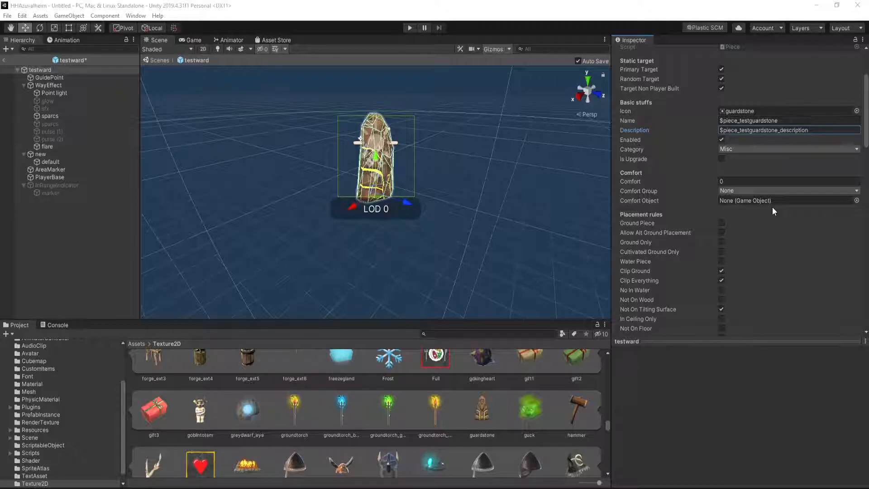
left_click(818, 121)
left_click(819, 121)
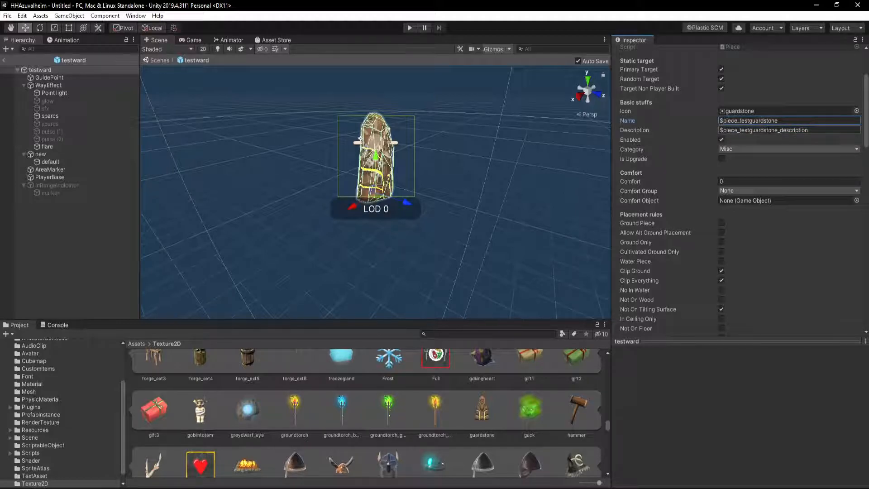
Step: Set the Name in testward's Private Area script to $piece_testguardstone
left_click(39, 71)
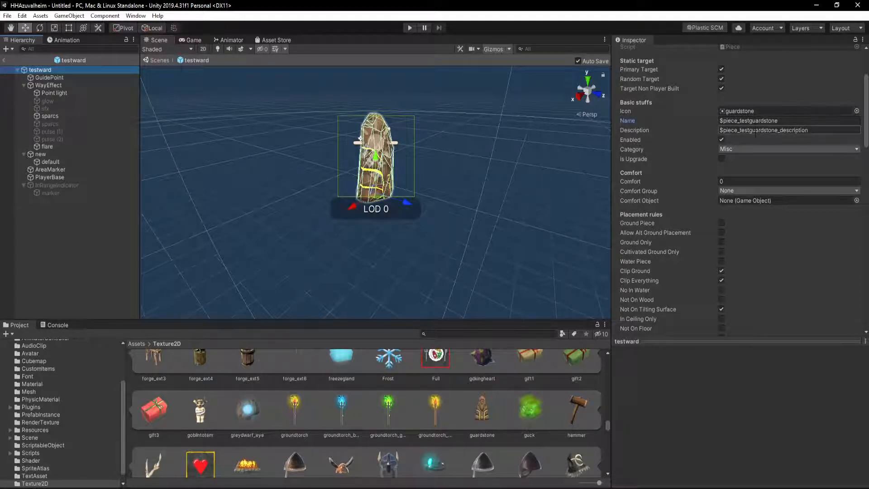
scroll(755, 134, "down", 15)
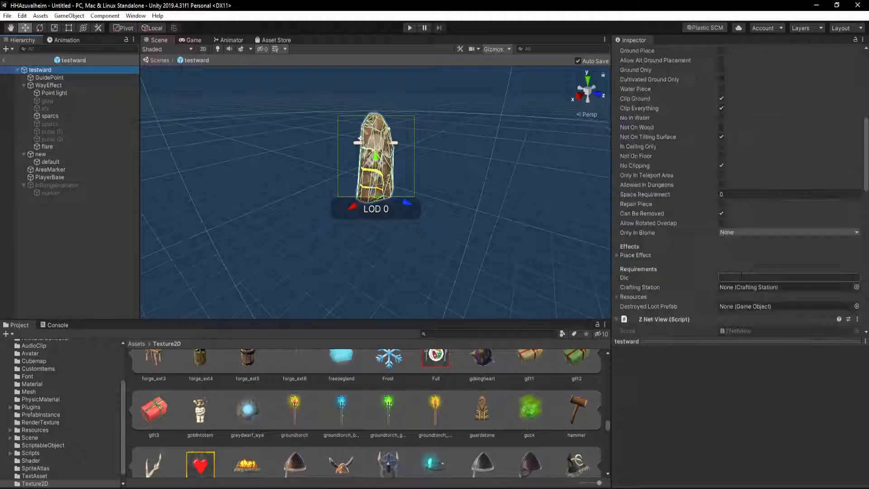
scroll(741, 230, "down", 10)
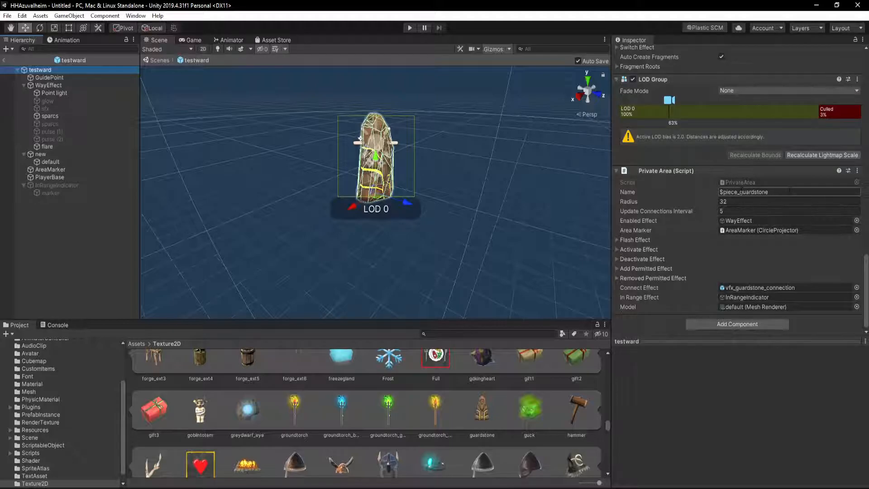
left_click(742, 192)
left_click(740, 192)
type("test")
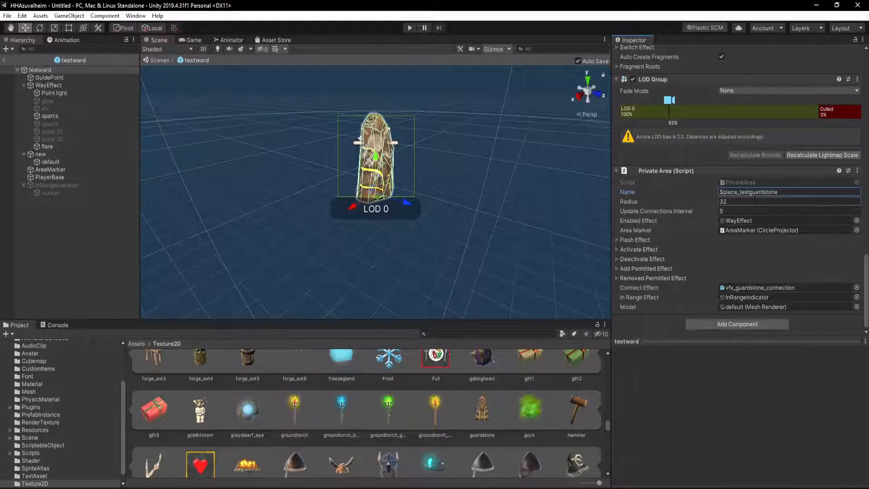
Step: Examine the Flash Effect of the Private Area script, including the prefab settings of its first element
left_click(619, 240)
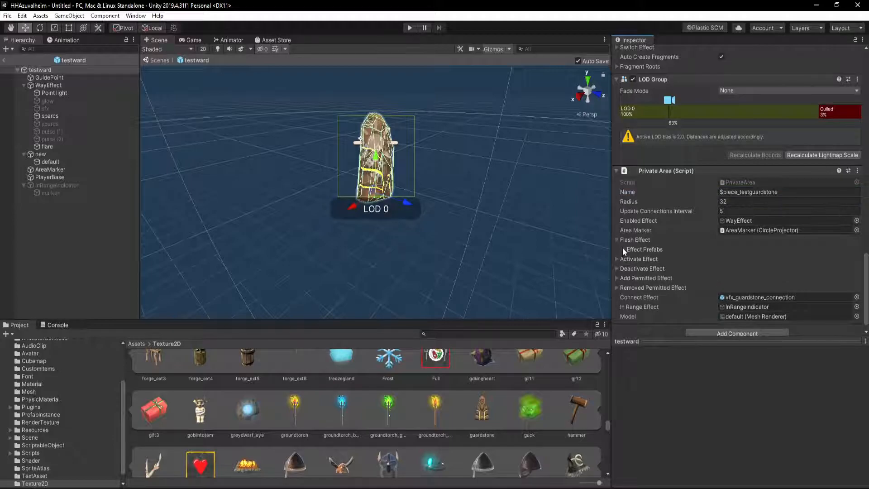
left_click(623, 249)
left_click(630, 269)
scroll(669, 287, "down", 5)
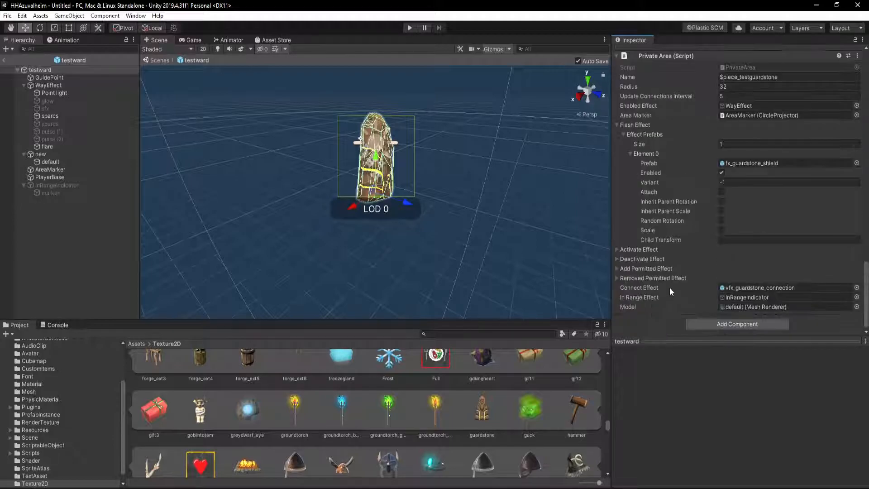
scroll(670, 290, "up", 4)
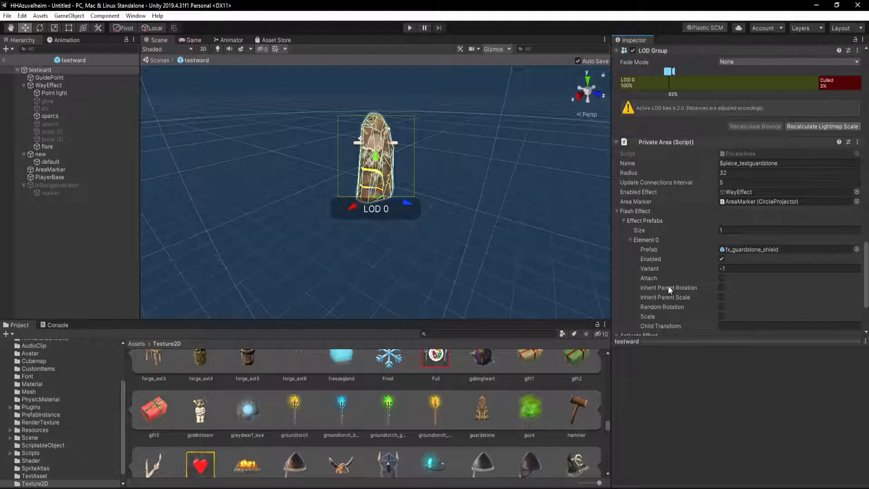
left_click(617, 211)
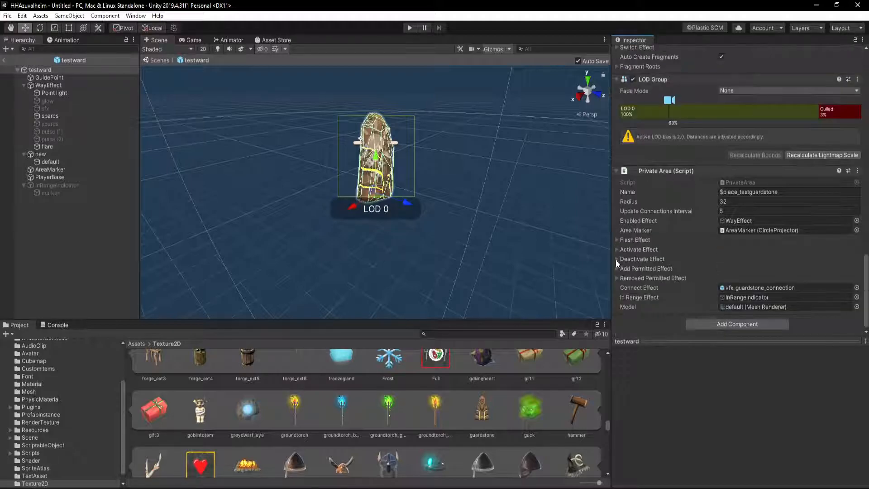
left_click(616, 240)
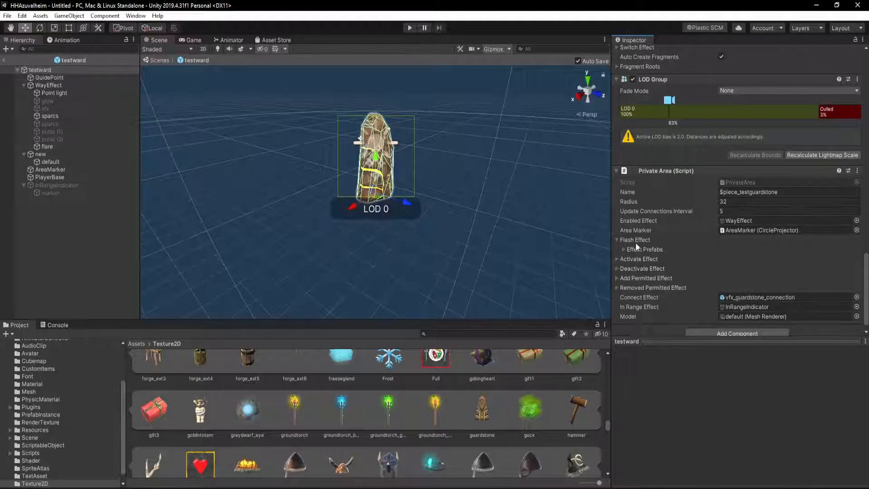
left_click(624, 249)
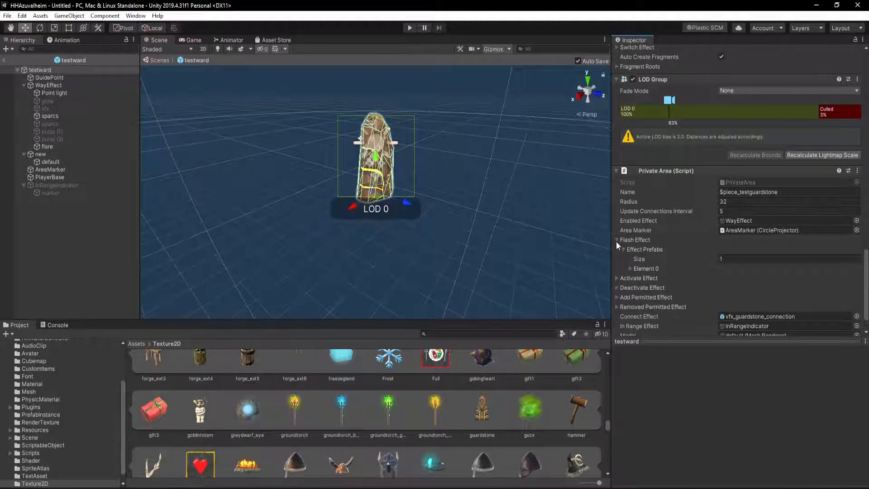
left_click(616, 240)
Step: Expand the Private Area script's Flash Effect and Activate Effect with all their nested entries and review the assigned effect prefabs
left_click(617, 171)
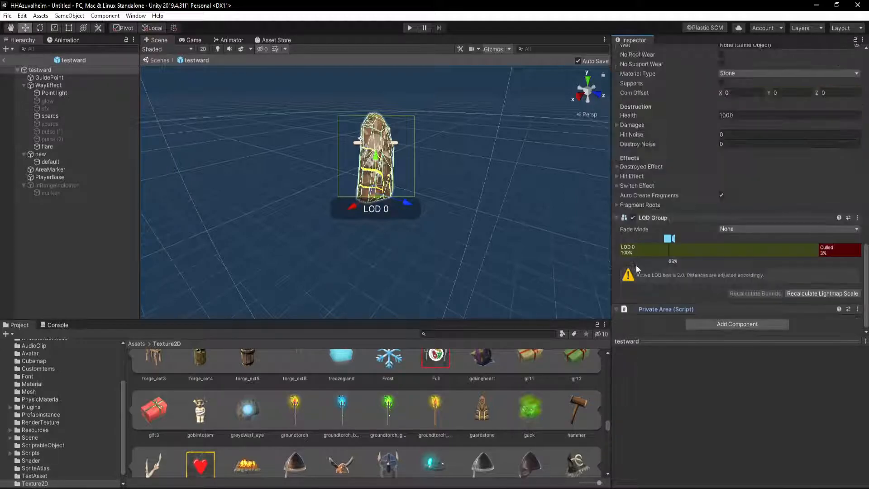
left_click(618, 309)
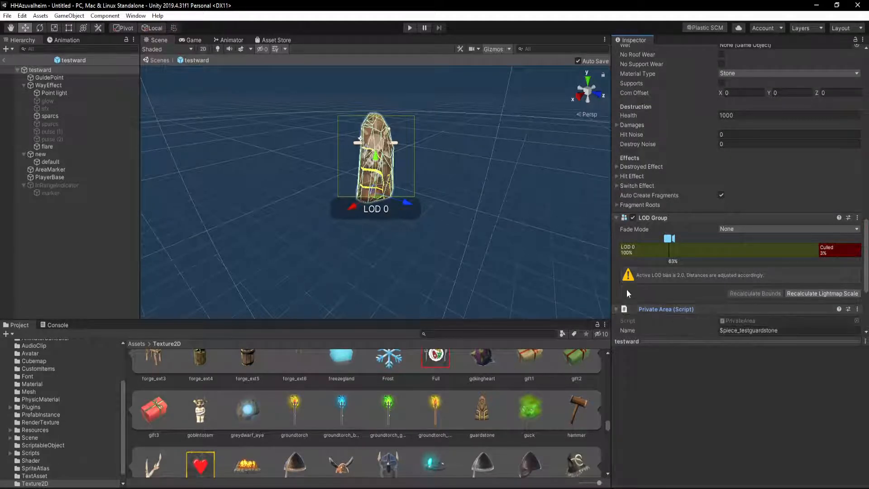
scroll(626, 289, "down", 5)
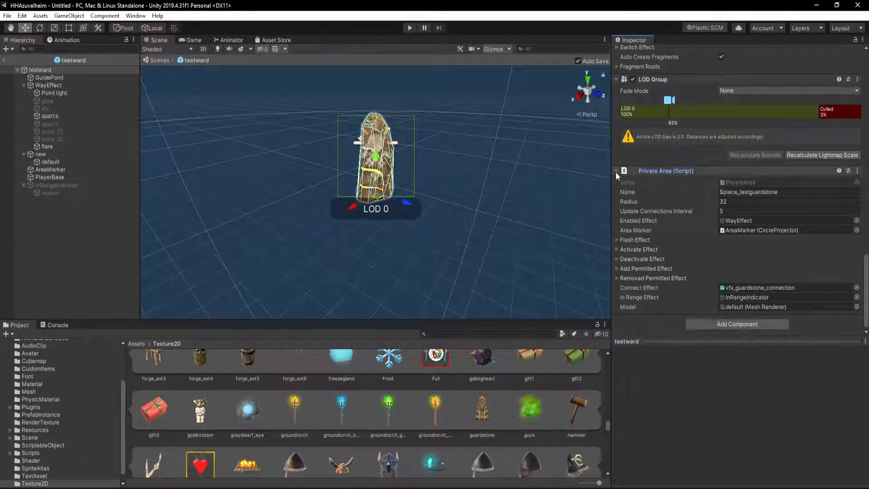
left_click(616, 240, "alt")
left_click(615, 239, "alt")
left_click(615, 240, "alt")
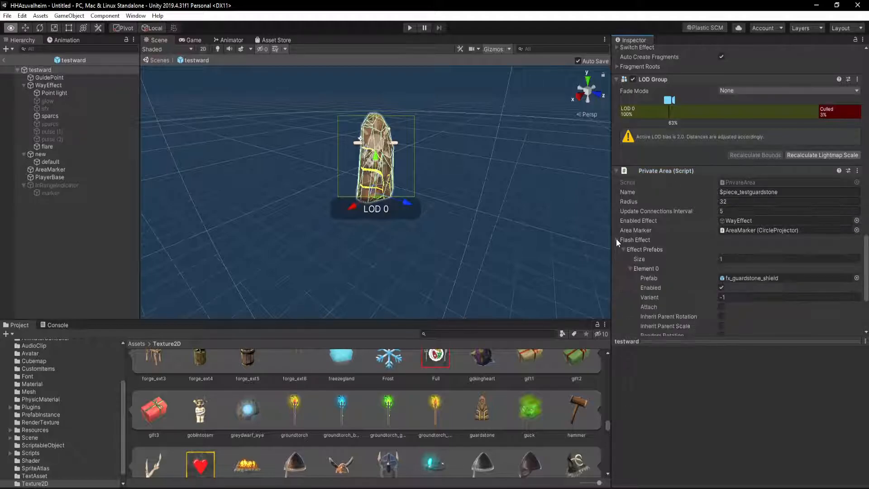
scroll(635, 251, "down", 4)
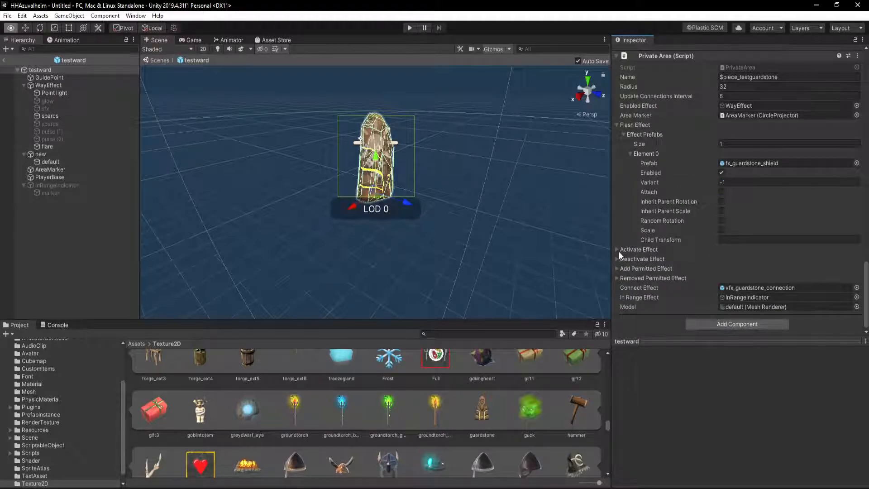
left_click(617, 249, "alt")
scroll(657, 235, "down", 4)
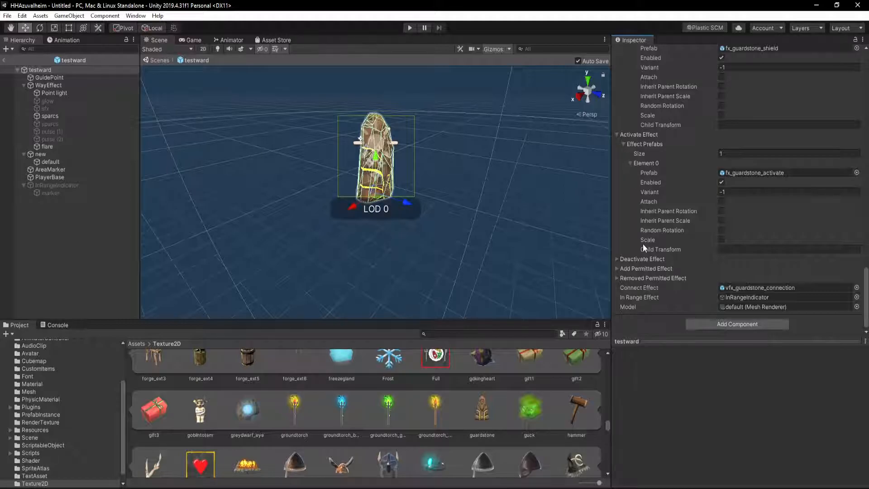
scroll(643, 243, "up", 15)
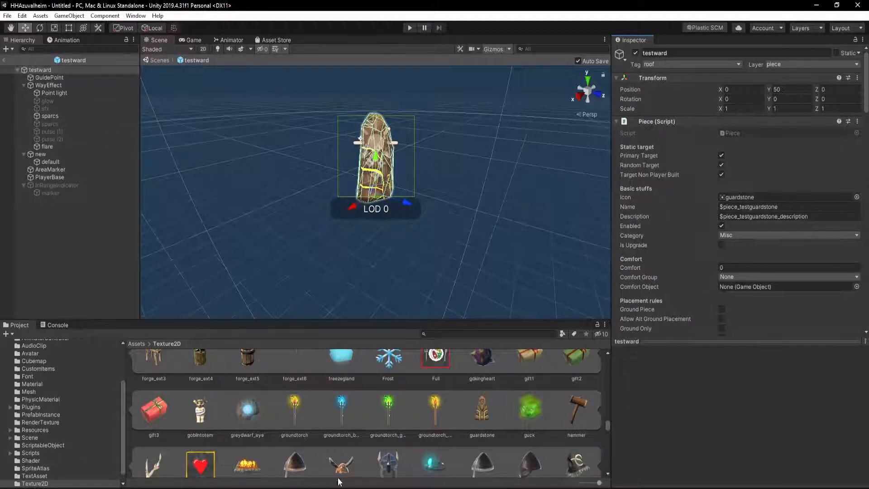
Step: Return to the CustomItems folder and view the testward prefab asset's settings
left_click(42, 368)
left_click(146, 368)
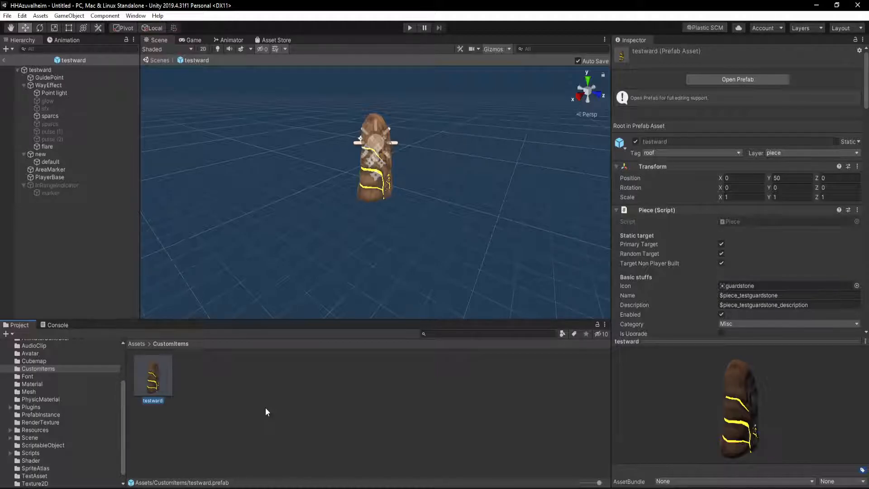
left_click(260, 354)
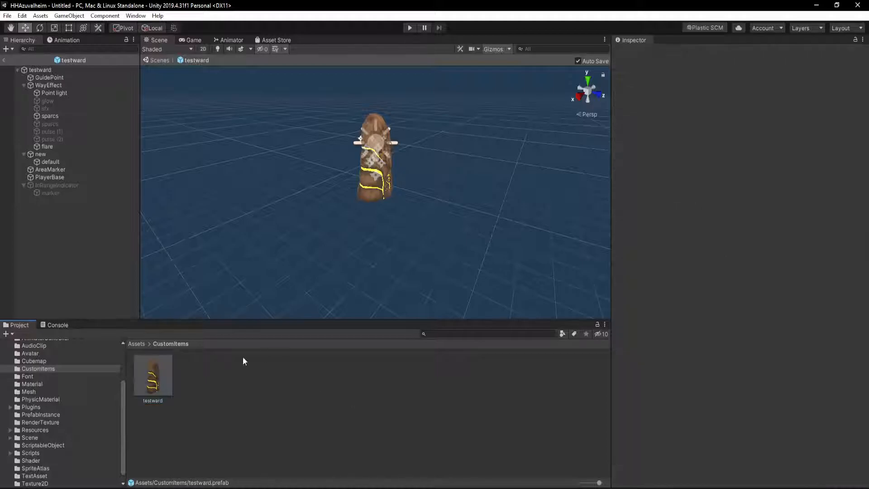
left_click(154, 377)
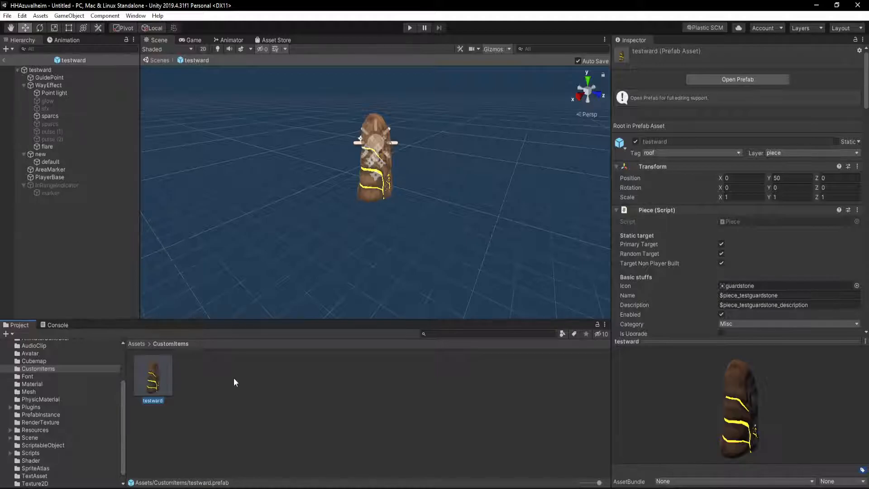
left_click(662, 481)
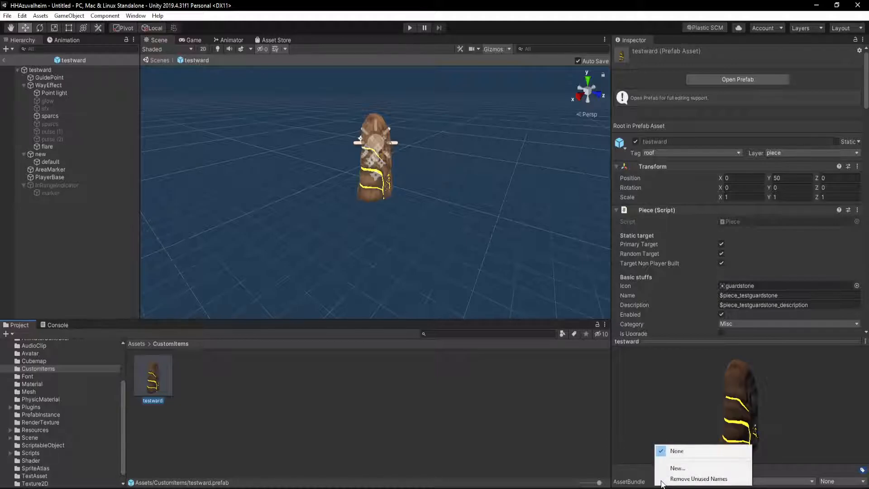
left_click(684, 467)
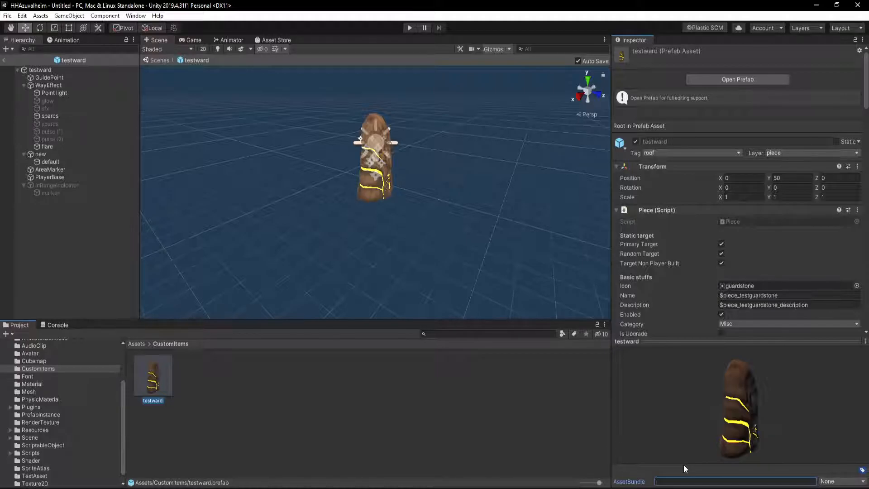
left_click(568, 446)
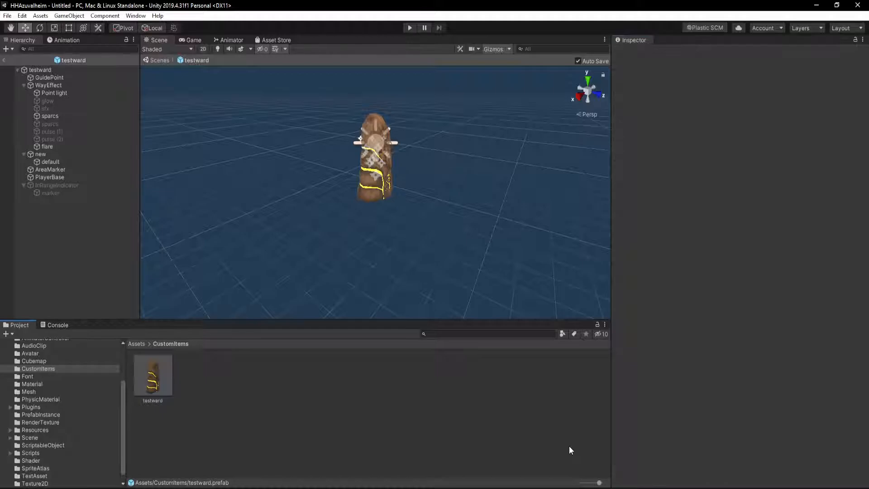
Step: Assign the testward prefab in CustomItems to a new AssetBundle named testwards
left_click(167, 373)
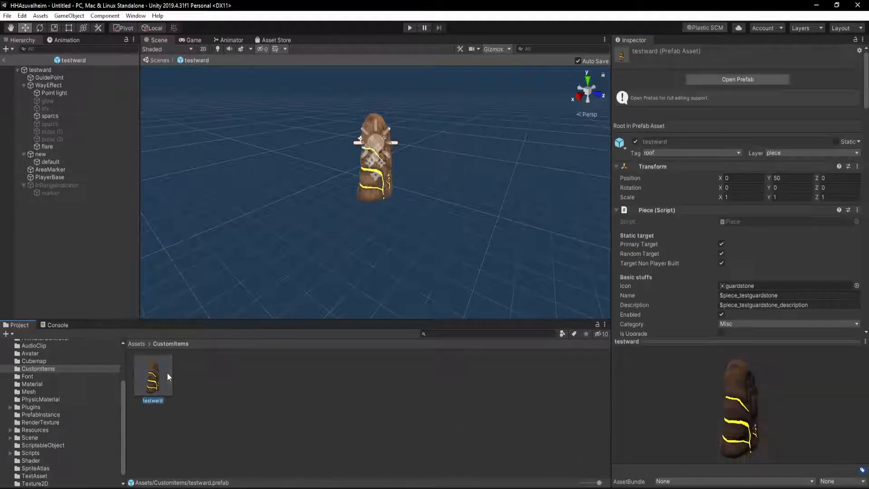
left_click(687, 482)
left_click(686, 471)
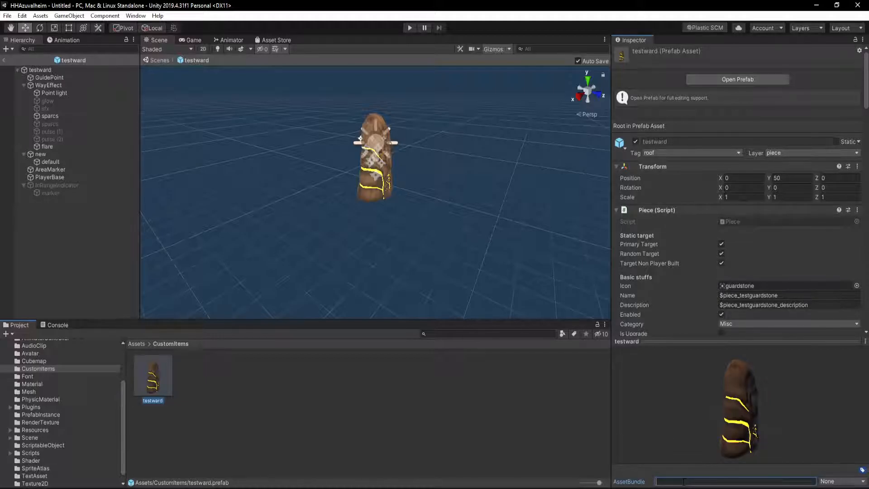
type("testwards")
key("Return")
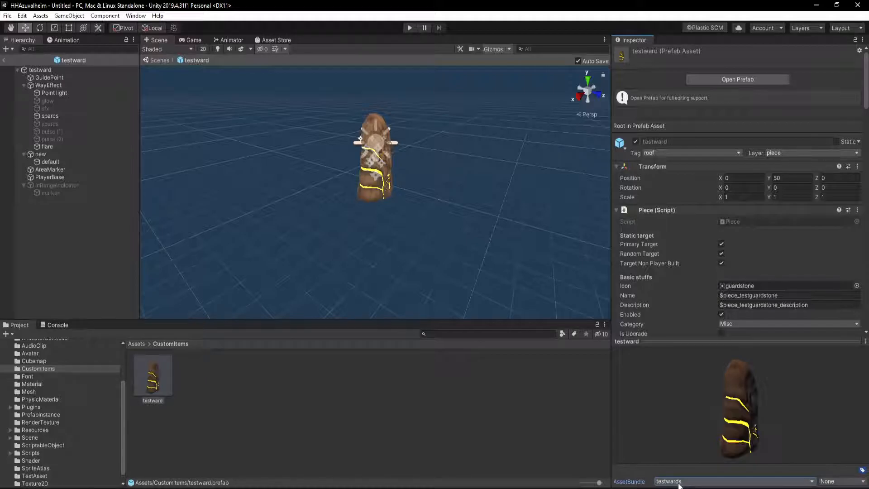
left_click(507, 467)
left_click(150, 397)
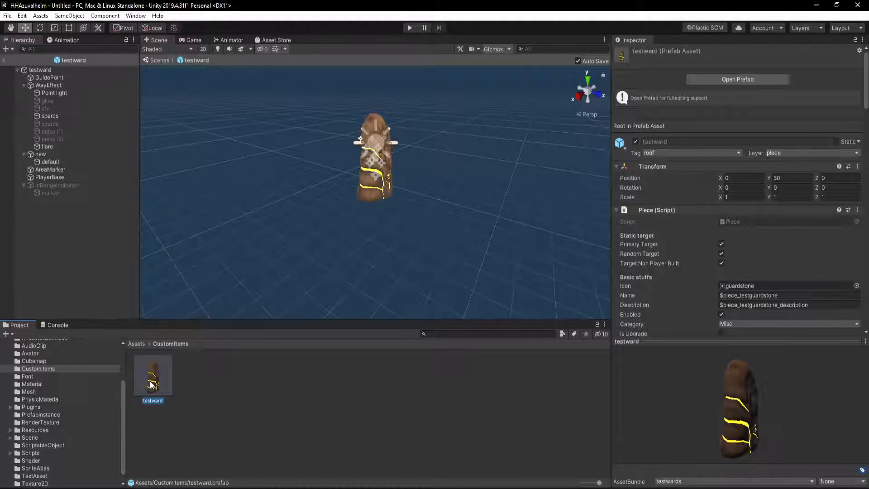
Step: Open the AssetBundle Browser, sort the testwards bundle's assets by largest size, and check which parents pull in HuginFlyAway
scroll(707, 200, "down", 10)
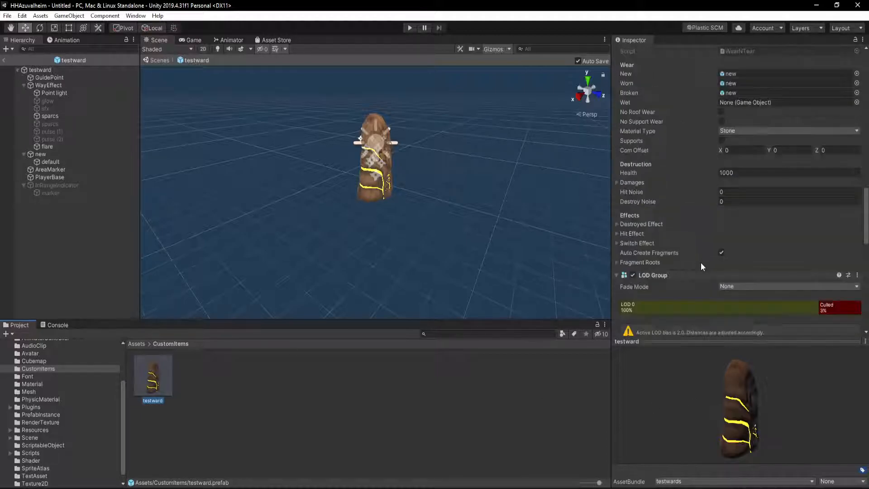
scroll(701, 266, "up", 3)
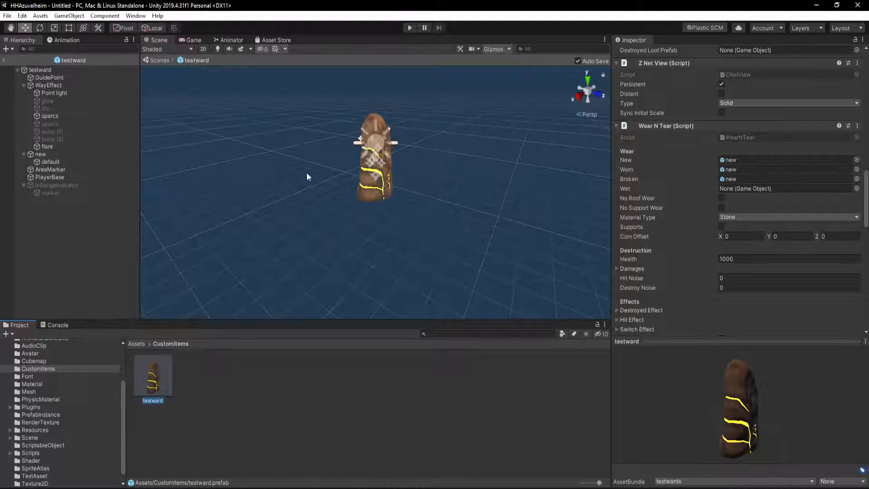
left_click(137, 17)
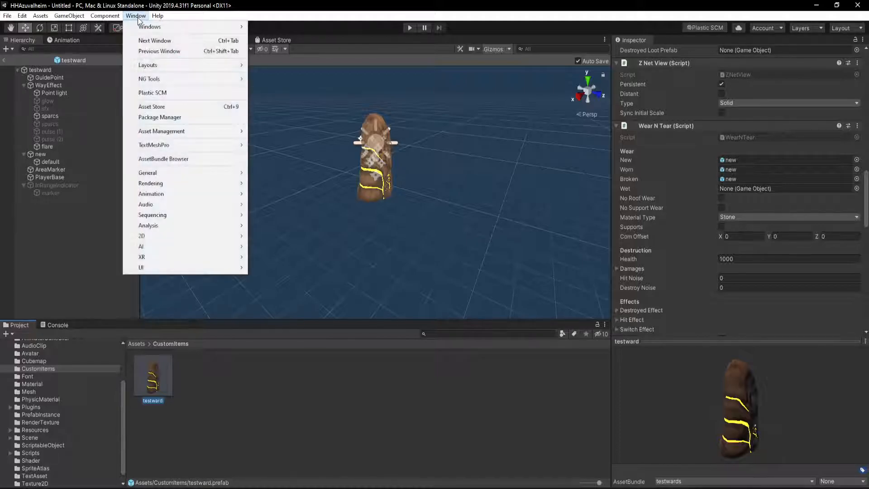
left_click(161, 158)
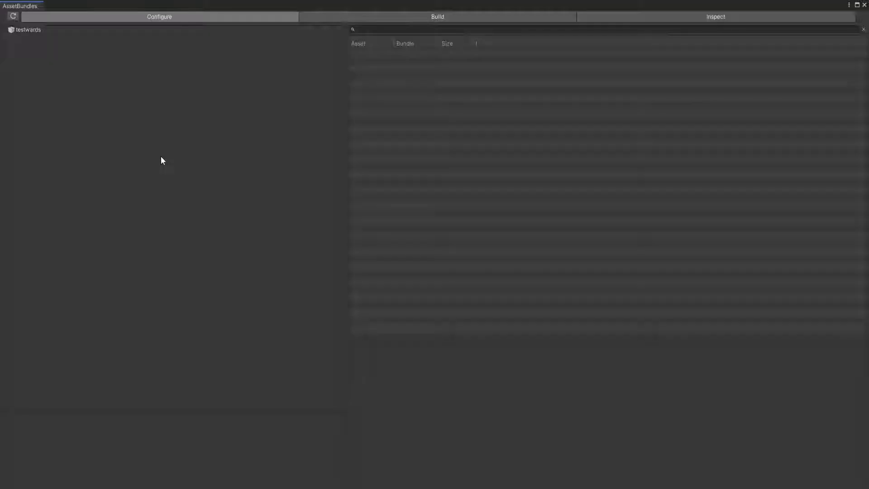
left_click(25, 32)
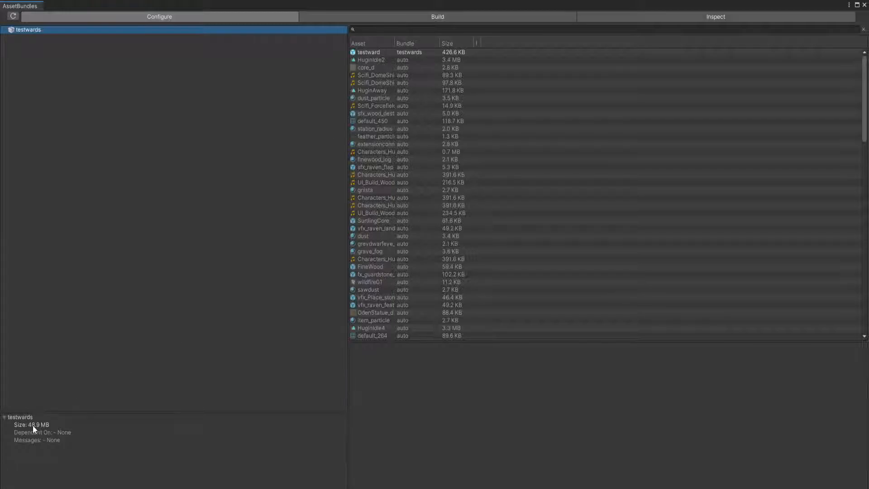
left_click(444, 41)
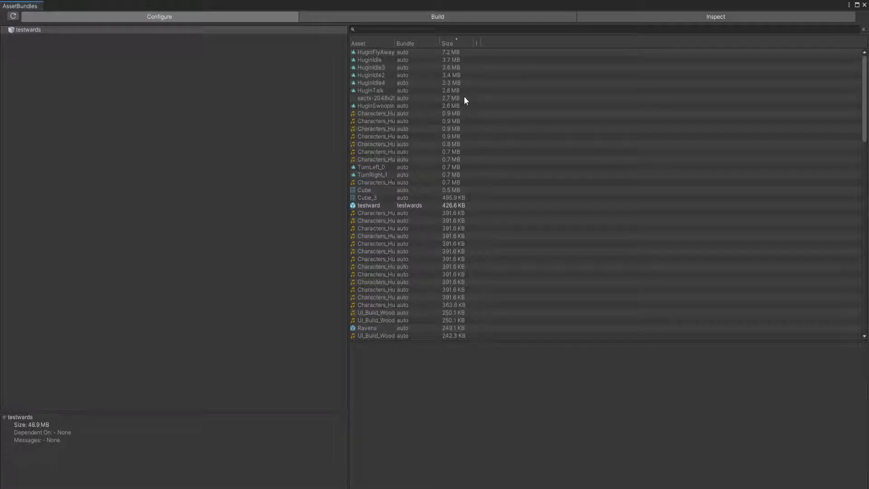
left_click(370, 54)
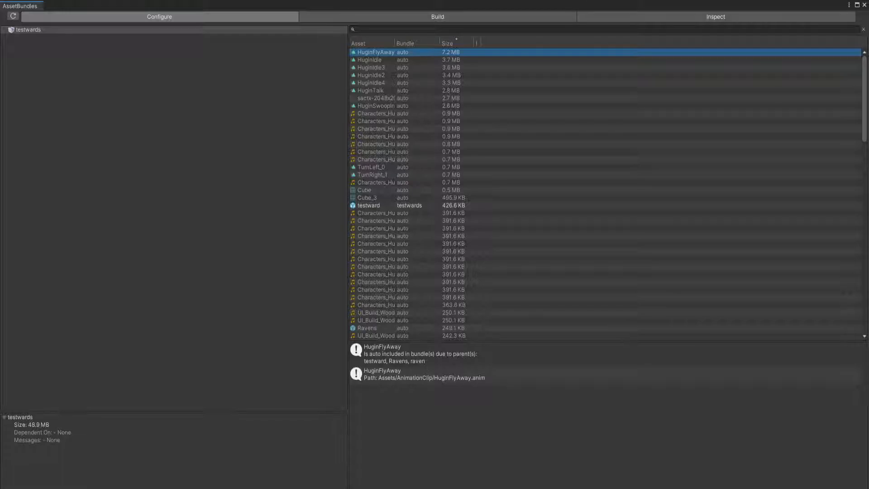
Step: Close the AssetBundle Browser, review the GuidePoint object's Guide Point script and text settings, and delete GuidePoint from the testward prefab
left_click(864, 5)
left_click(52, 77)
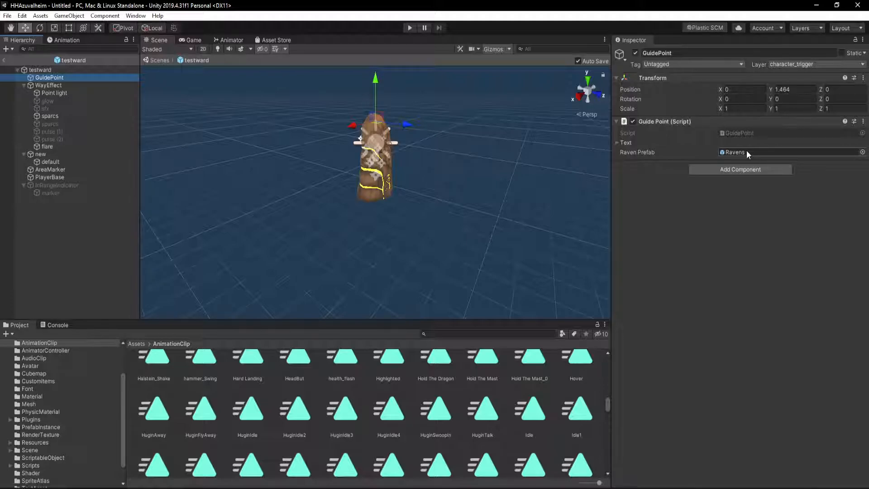
left_click(617, 143)
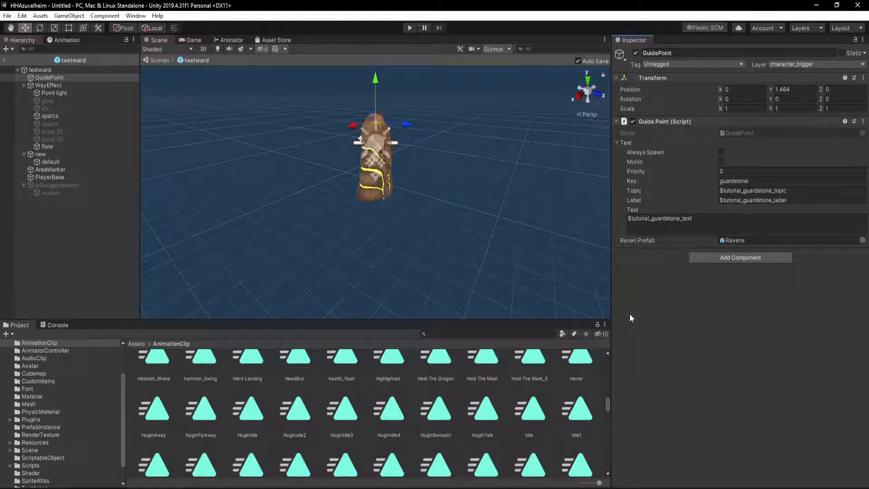
right_click(54, 77)
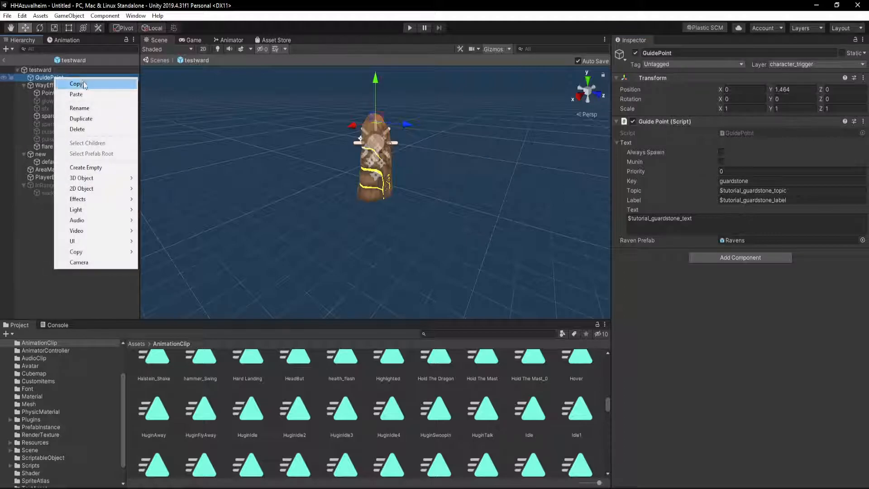
left_click(88, 133)
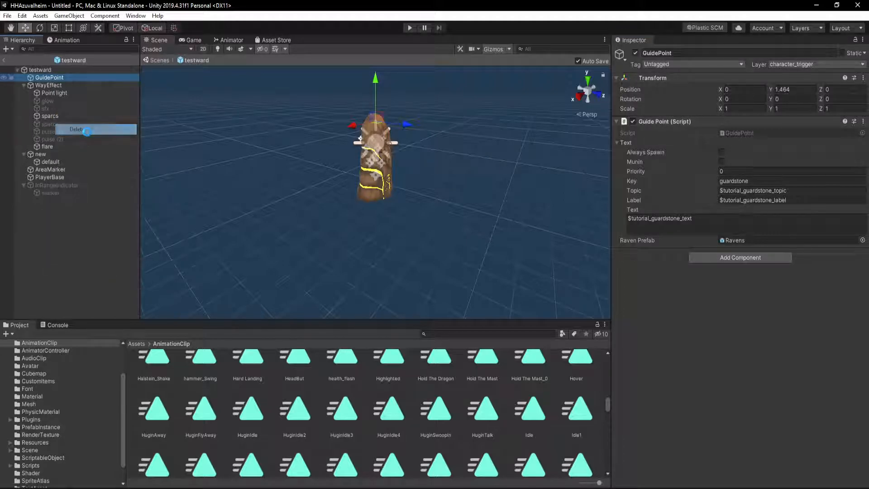
Step: Reopen the AssetBundle Browser and check the total size of the testwards bundle in its configuration
left_click(136, 18)
left_click(166, 158)
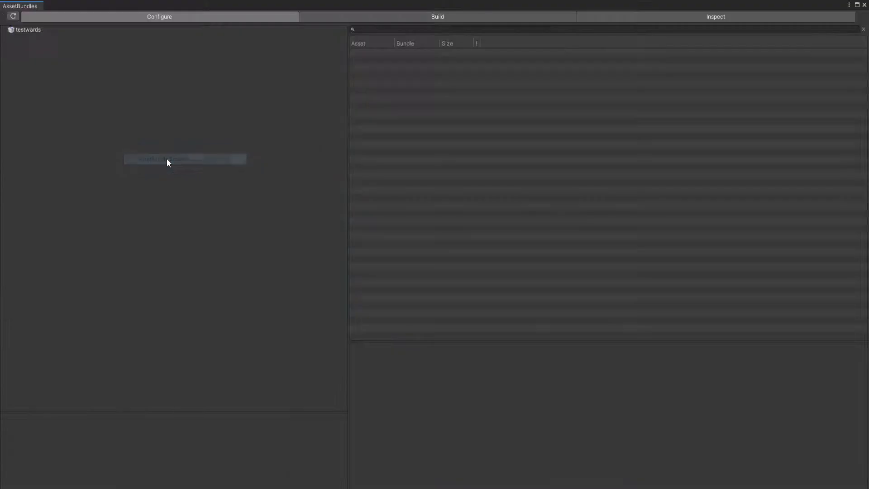
left_click(394, 18)
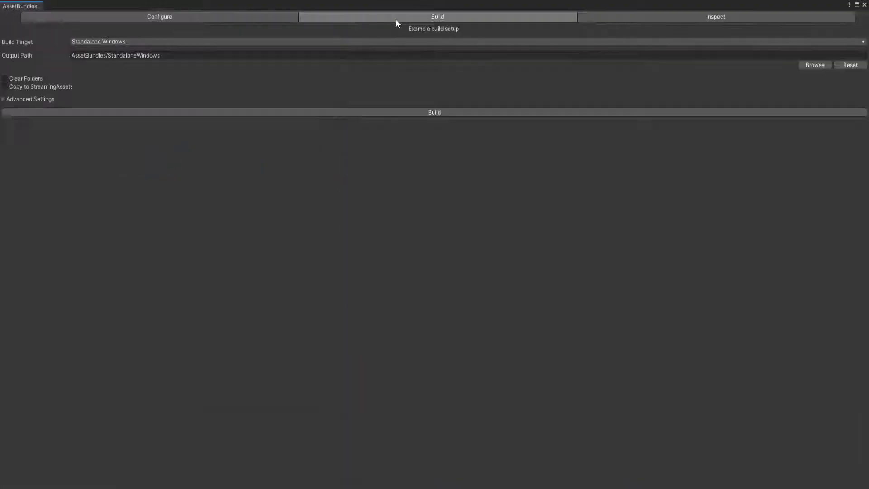
left_click(227, 18)
left_click(59, 30)
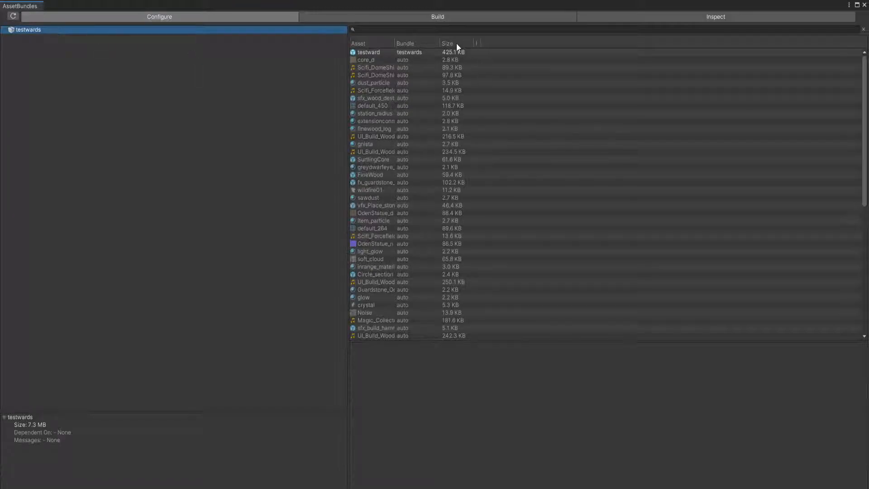
left_click(33, 426)
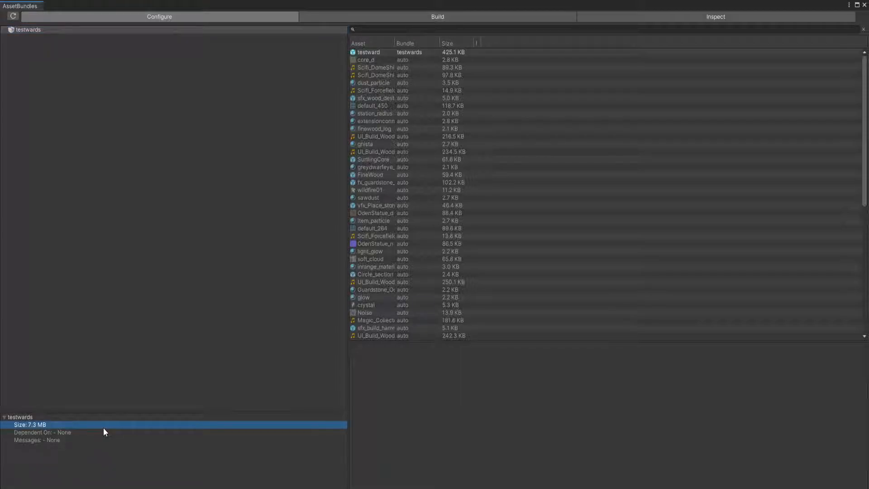
Step: Sort the bundle's assets by largest size and examine the inclusion details of the IconAtlas texture, UI_Build_Wood_Break_M_04 and OdenStatue_d
left_click(455, 43)
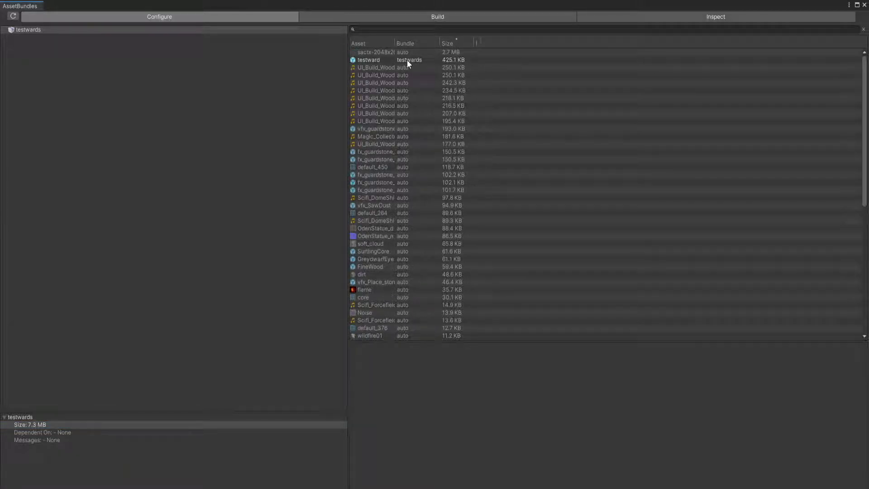
left_click(384, 52)
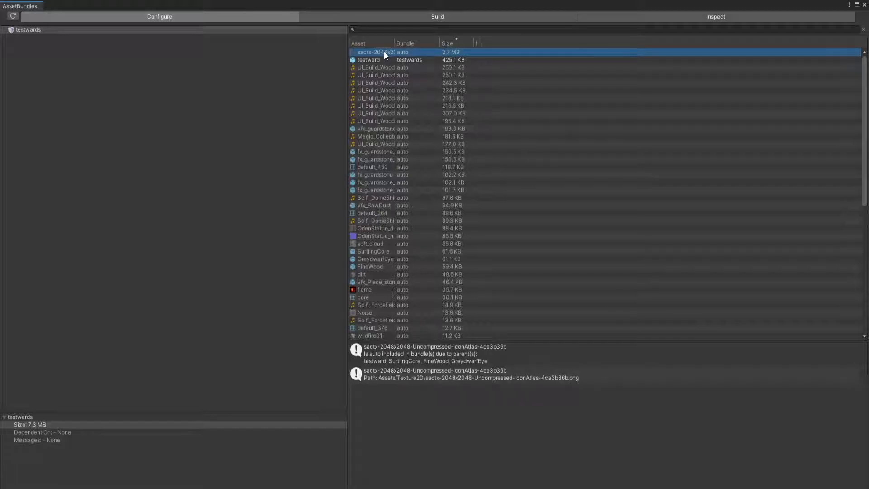
left_click(364, 68)
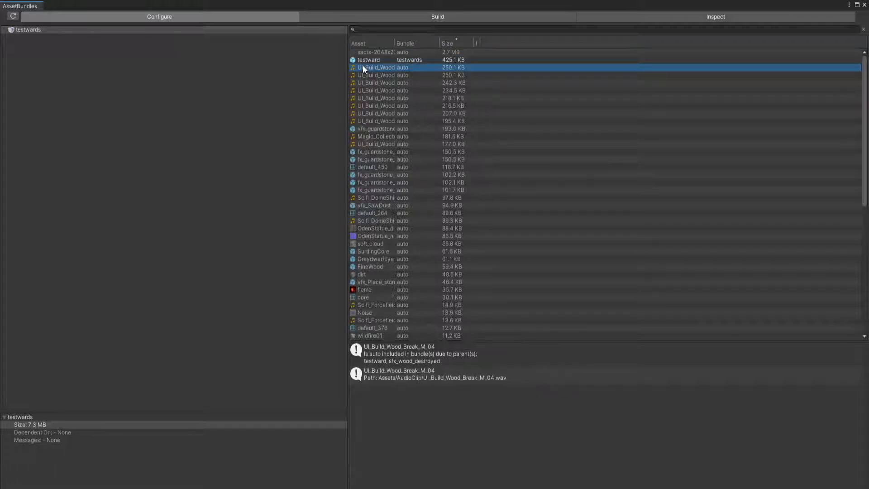
left_click(366, 227)
scroll(365, 227, "down", 9)
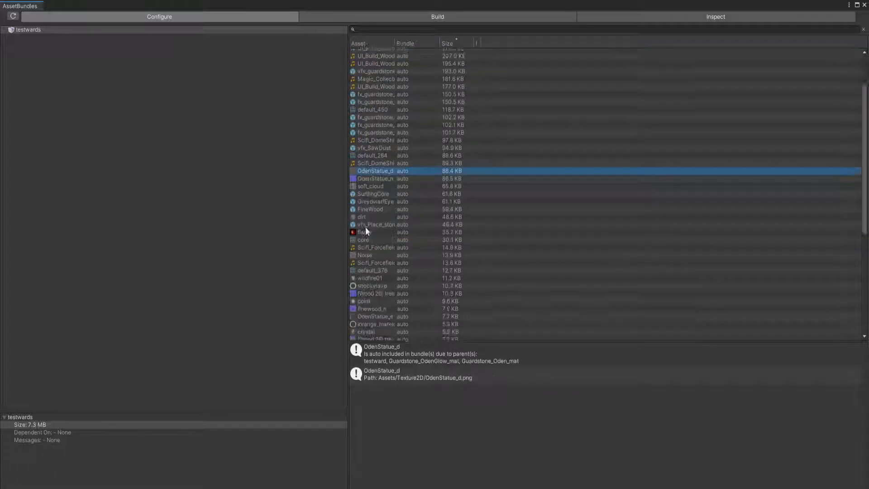
Step: Show the AssetBundle build setup with its advanced settings expanded
left_click(437, 16)
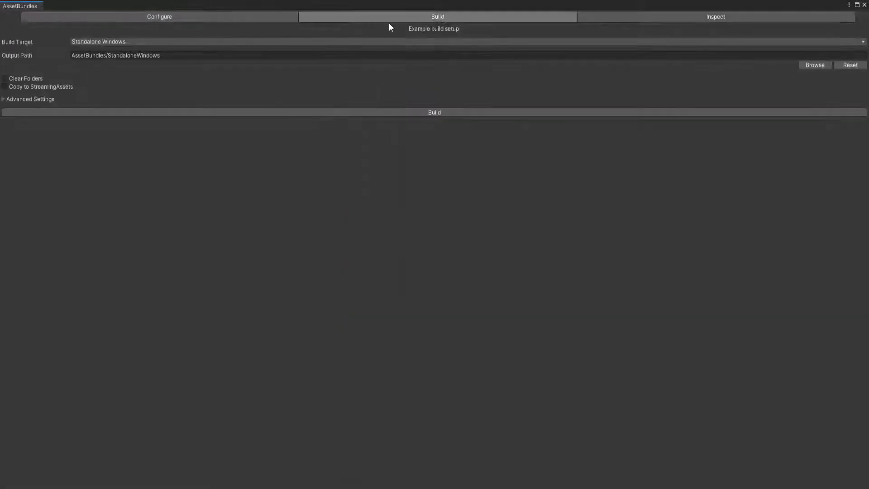
left_click(2, 100)
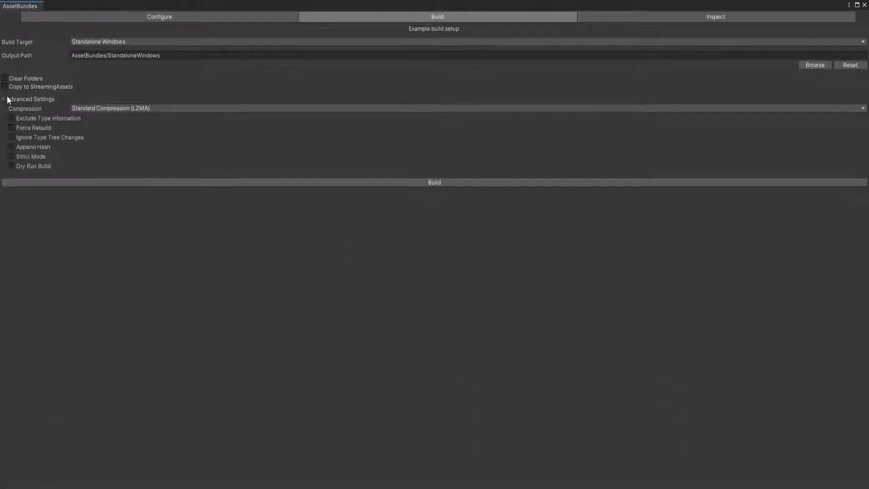